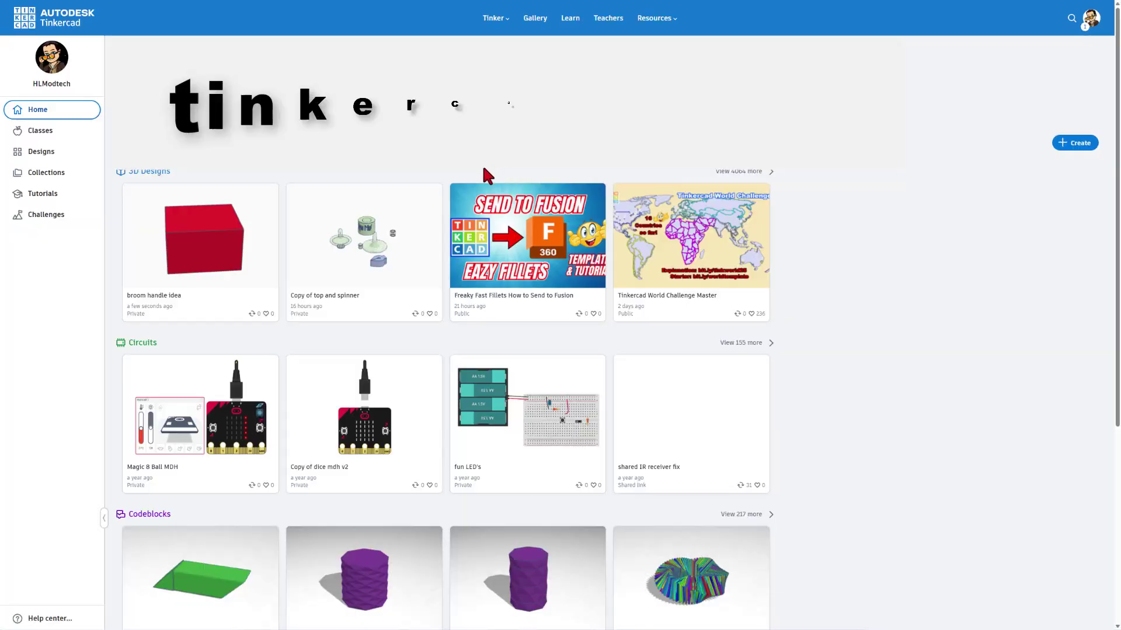
{"action": "left_click", "coordinate": [1090, 21]}
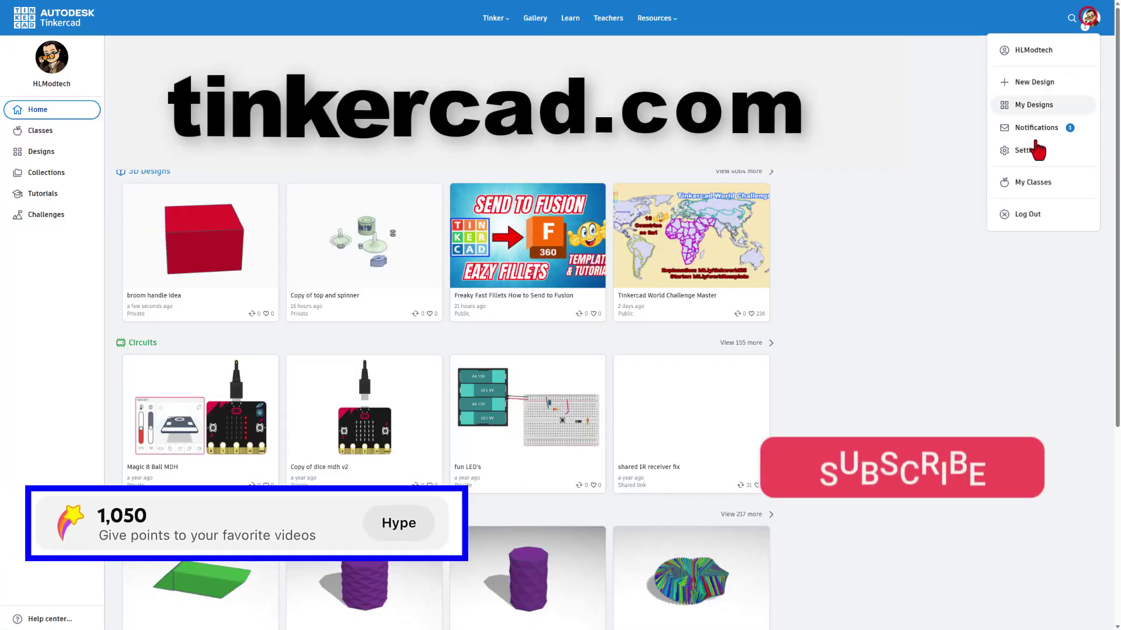
{"action": "left_click", "coordinate": [850, 173]}
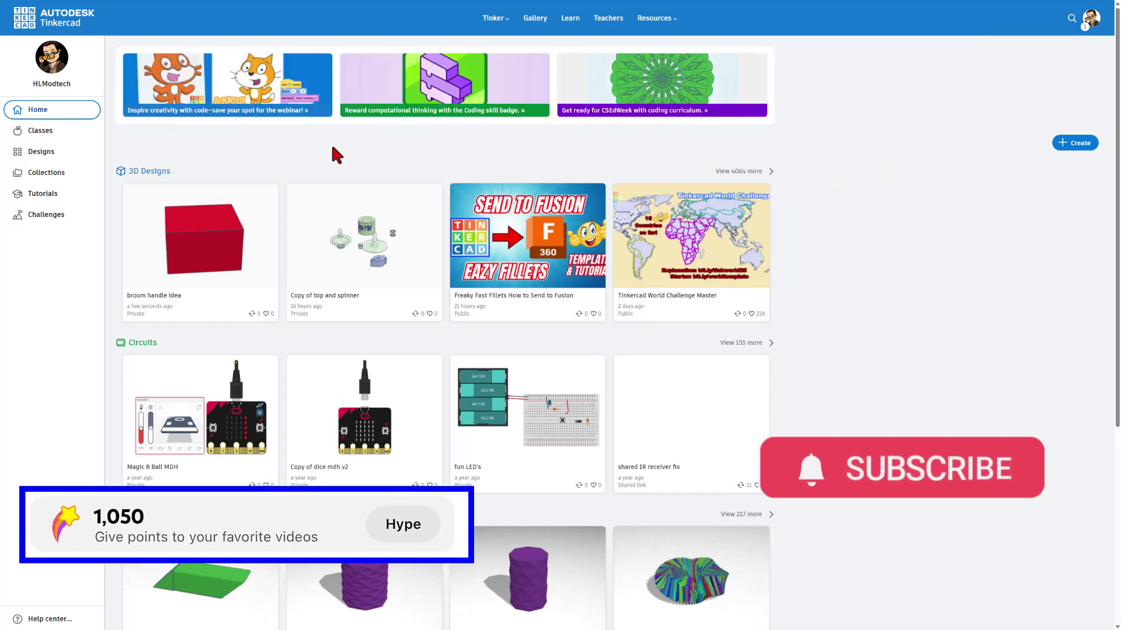
{"action": "mouse_move", "coordinate": [251, 186]}
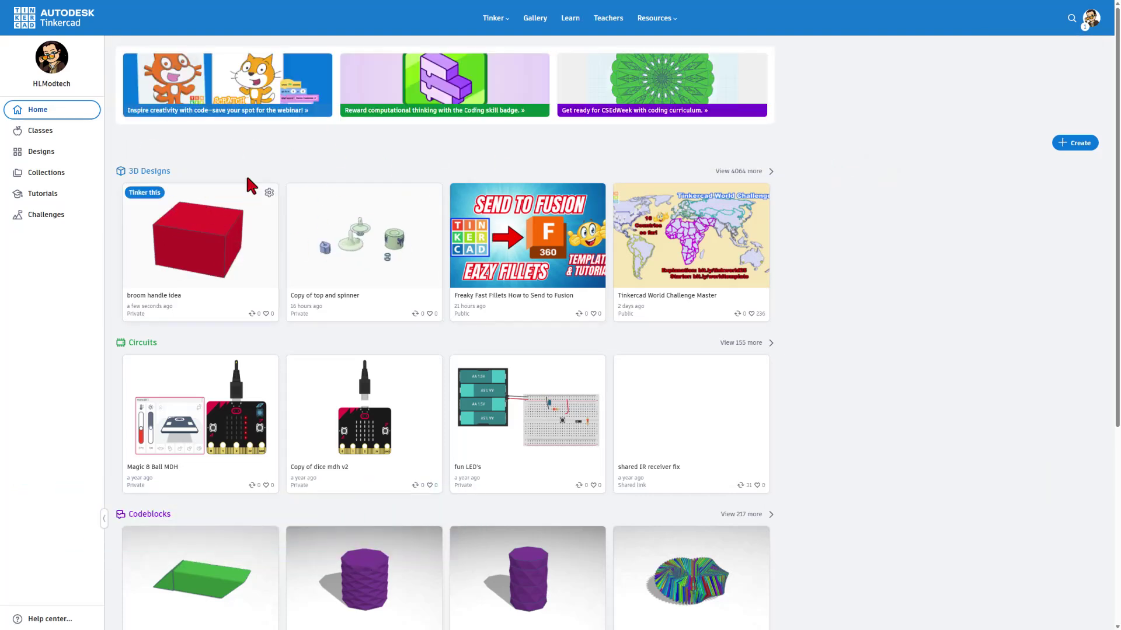
{"action": "mouse_move", "coordinate": [224, 435]}
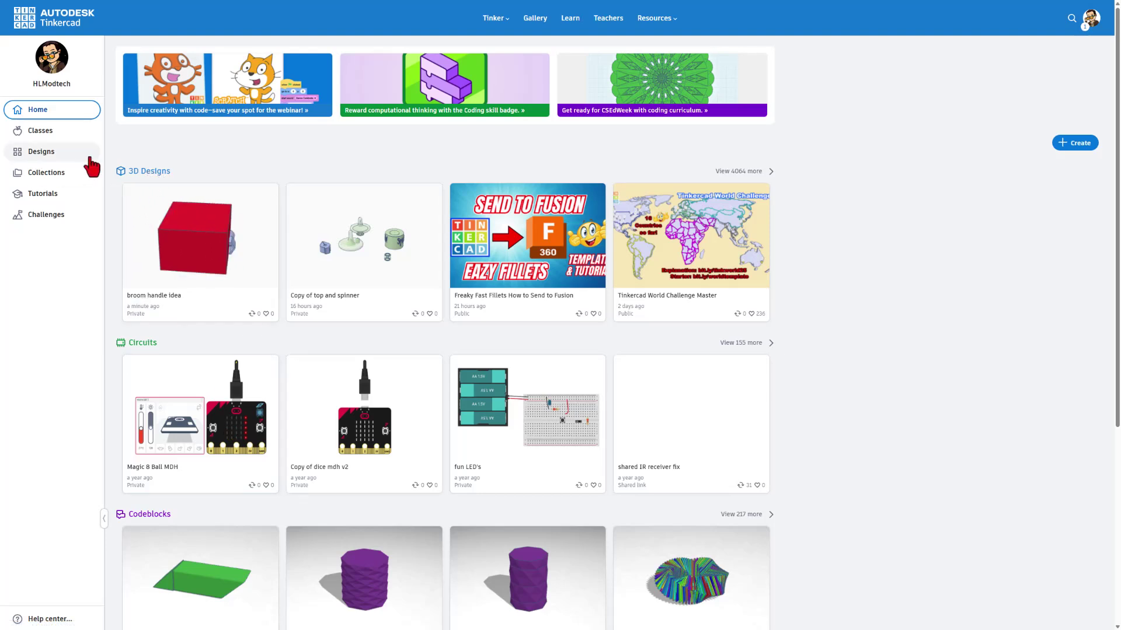
Create a new 3D design and name it "top track"
{"action": "left_click", "coordinate": [1069, 143]}
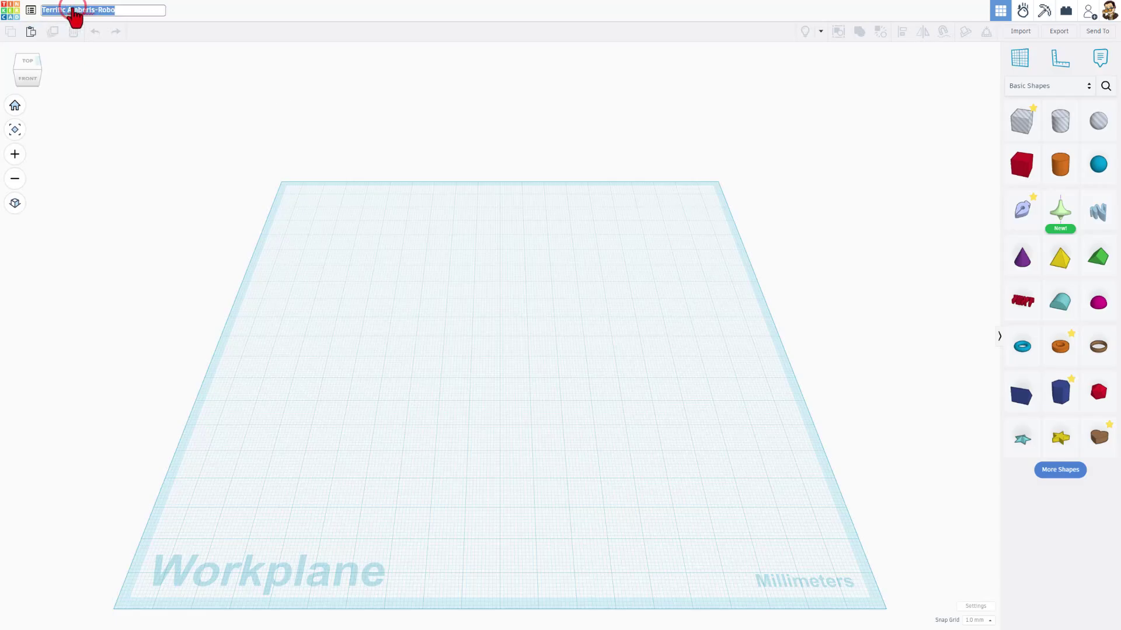
{"action": "type", "text": "top track"}
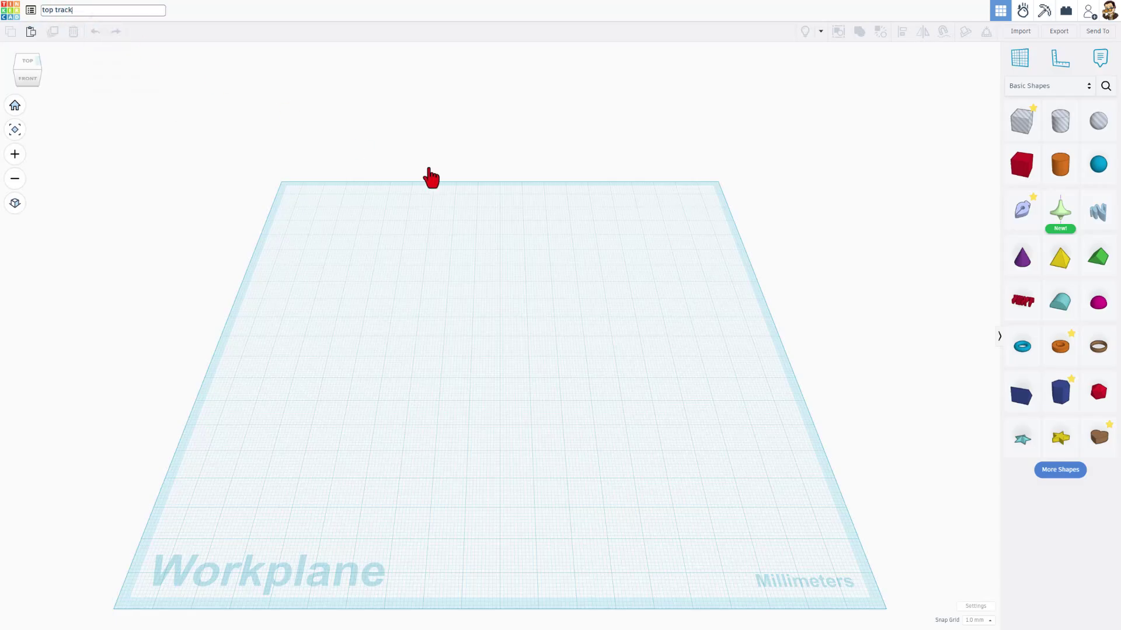
{"action": "key", "text": "Return"}
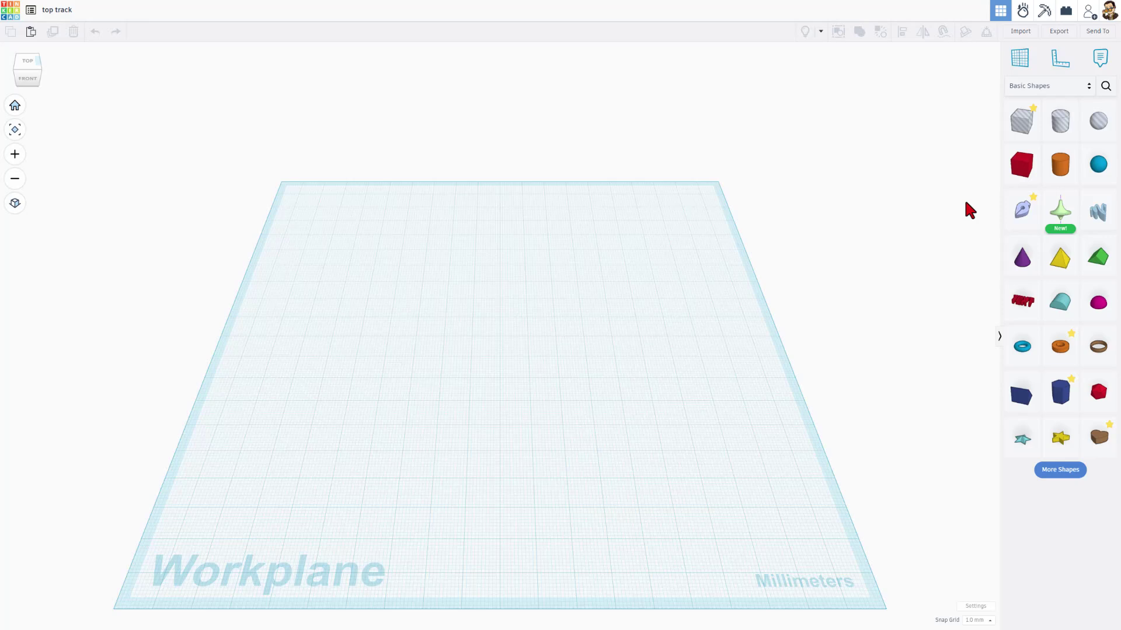
Place a solid box on the workplane and reopen the top track design from the dashboard
{"action": "left_click_drag", "start_coordinate": [1013, 170], "coordinate": [523, 320]}
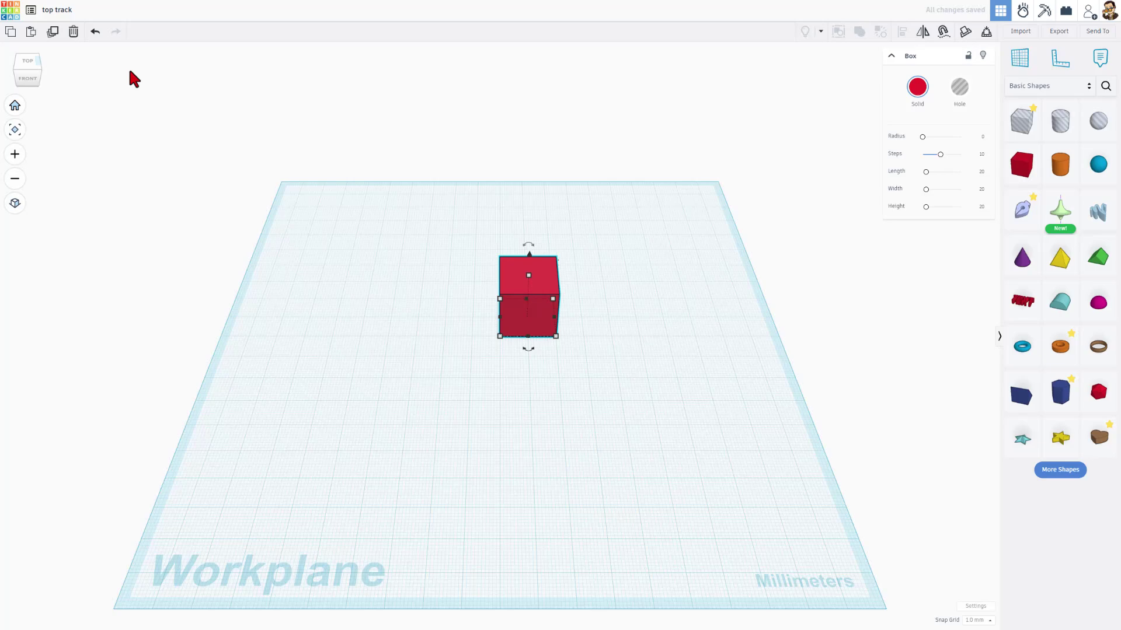
{"action": "left_click", "coordinate": [11, 16]}
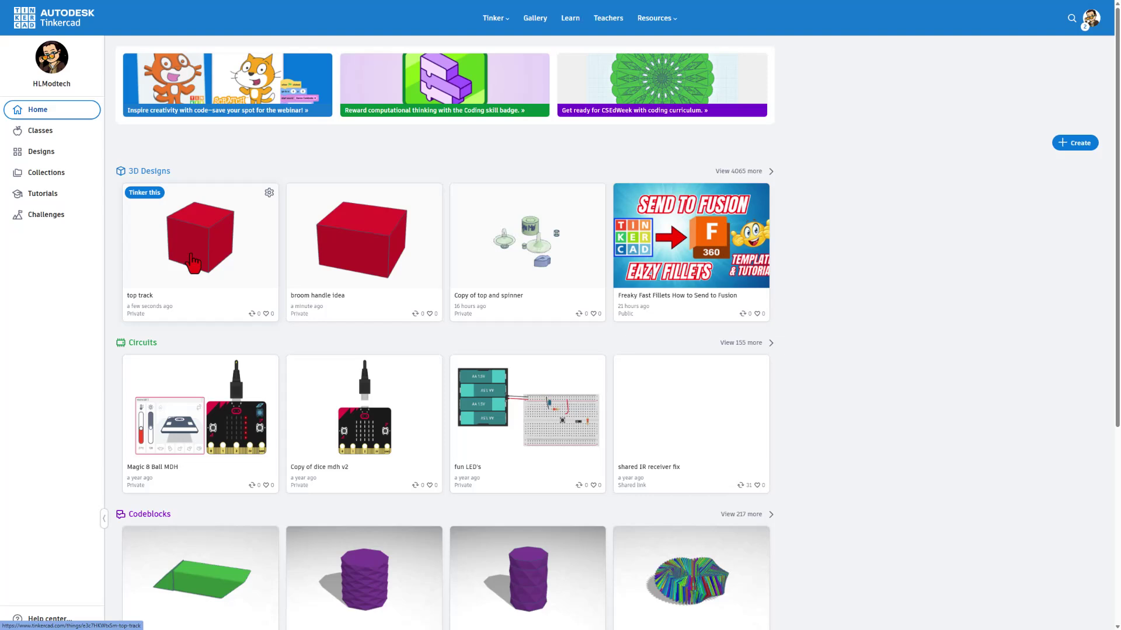
{"action": "left_click", "coordinate": [148, 194]}
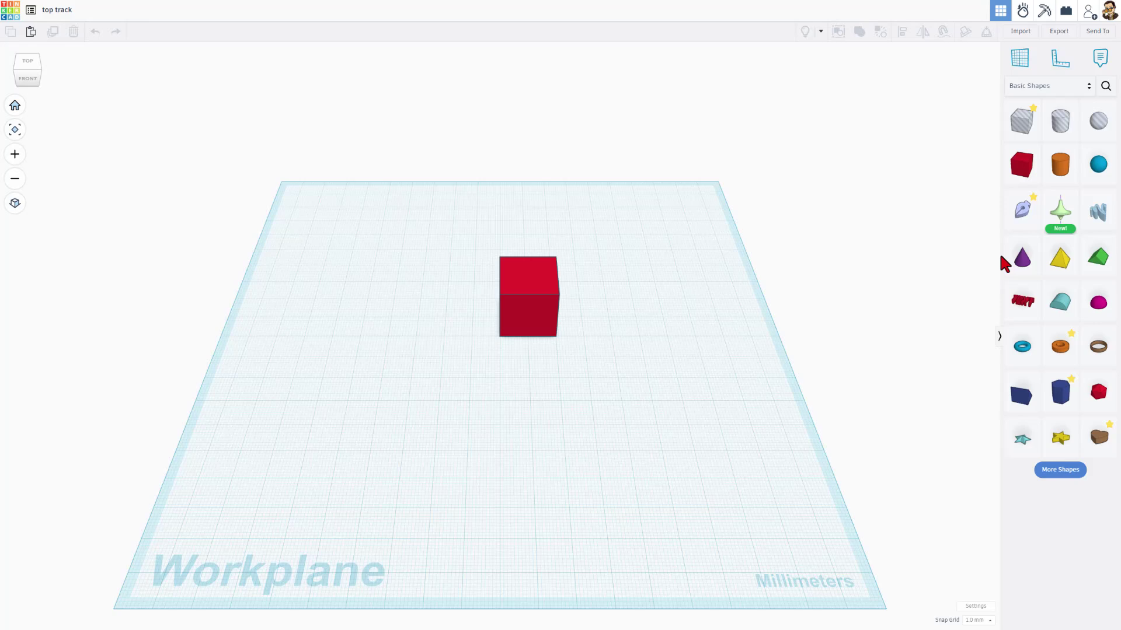
Place a cone on top of the red box and lower it 3 mm into the box
{"action": "left_click", "coordinate": [1028, 271]}
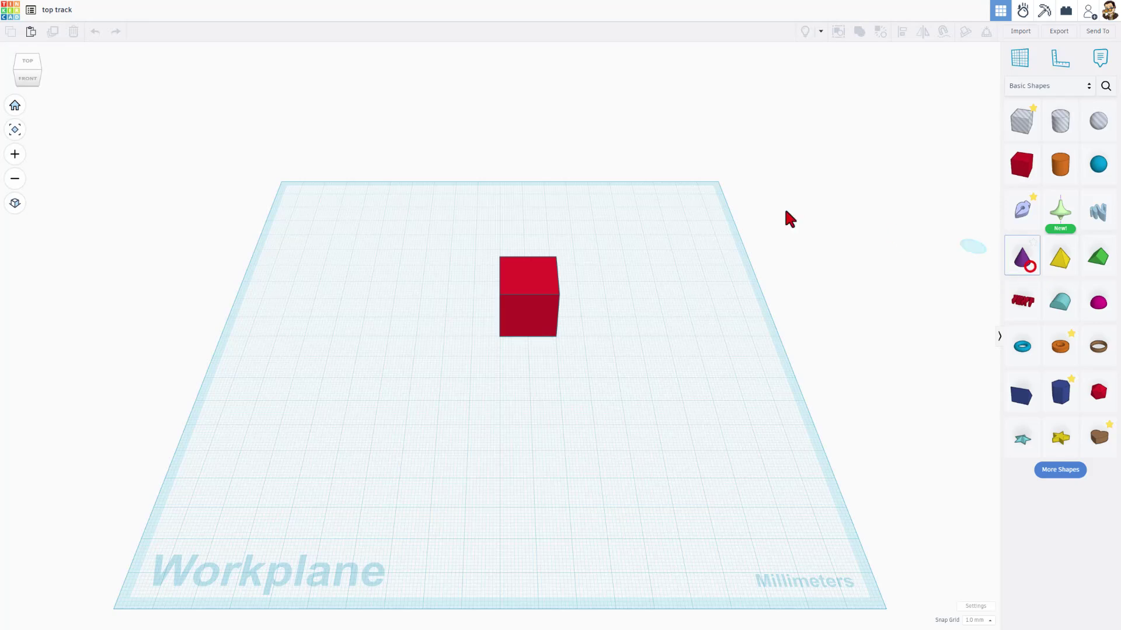
{"action": "left_click", "coordinate": [533, 273]}
{"action": "mouse_move", "coordinate": [627, 344]}
{"action": "right_mouse_down"}
{"action": "mouse_move", "coordinate": [618, 248]}
{"action": "mouse_move", "coordinate": [586, 311]}
{"action": "right_mouse_up"}
{"action": "left_click", "coordinate": [542, 239]}
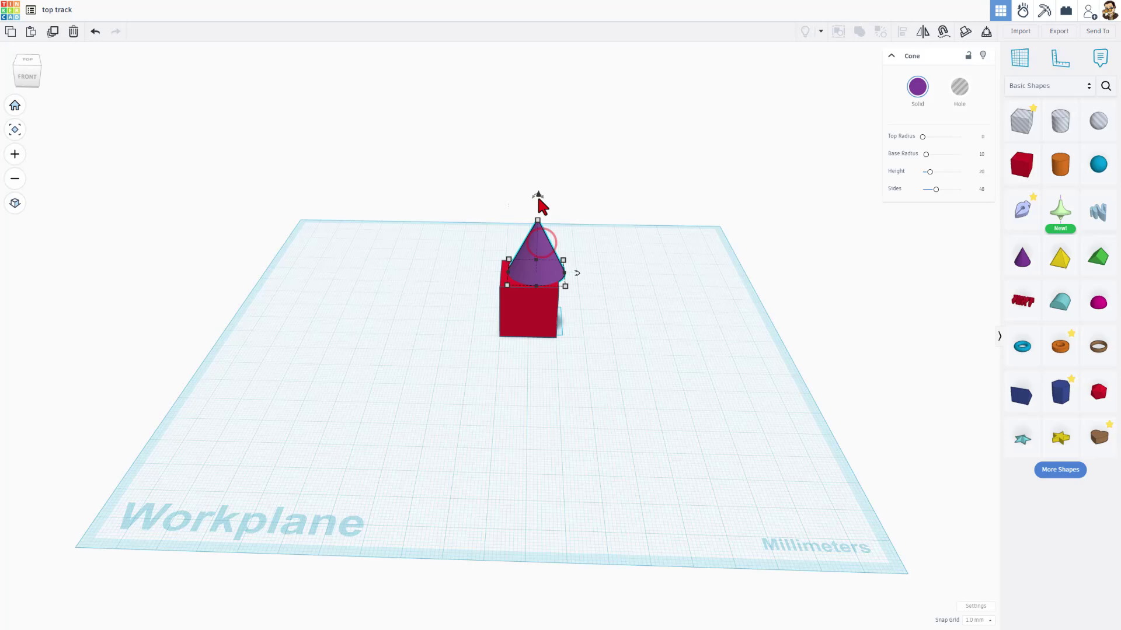
{"action": "left_click_drag", "start_coordinate": [537, 194], "coordinate": [535, 202]}
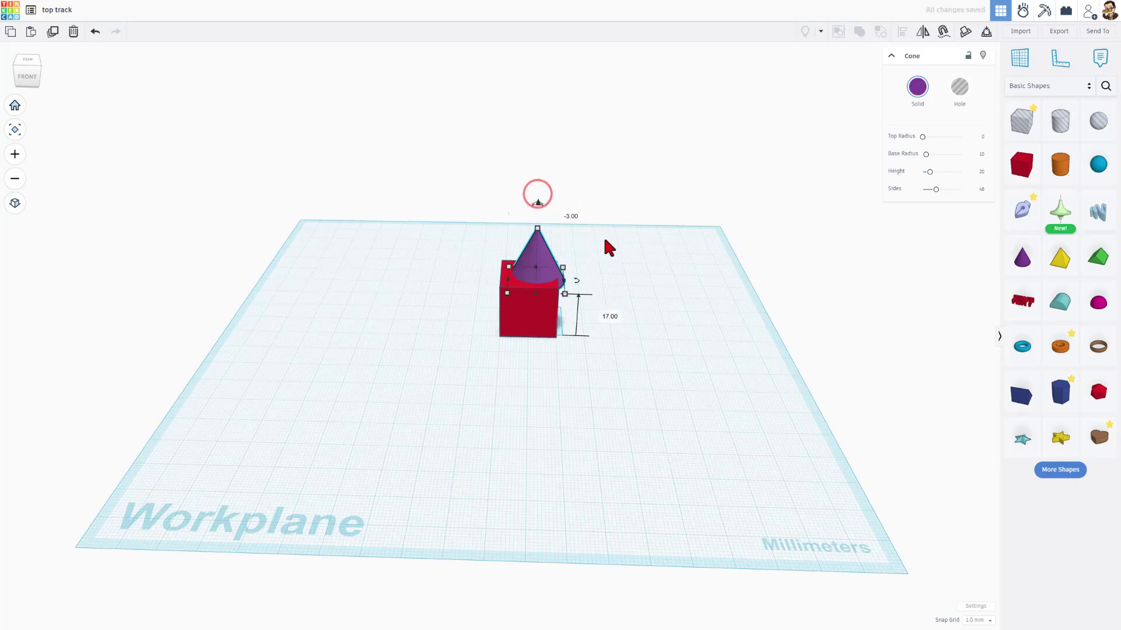
Turn the cone into a hole and group it with the red box
{"action": "left_click", "coordinate": [959, 87]}
{"action": "left_click", "coordinate": [572, 240]}
{"action": "left_click_drag", "start_coordinate": [597, 237], "coordinate": [466, 324]}
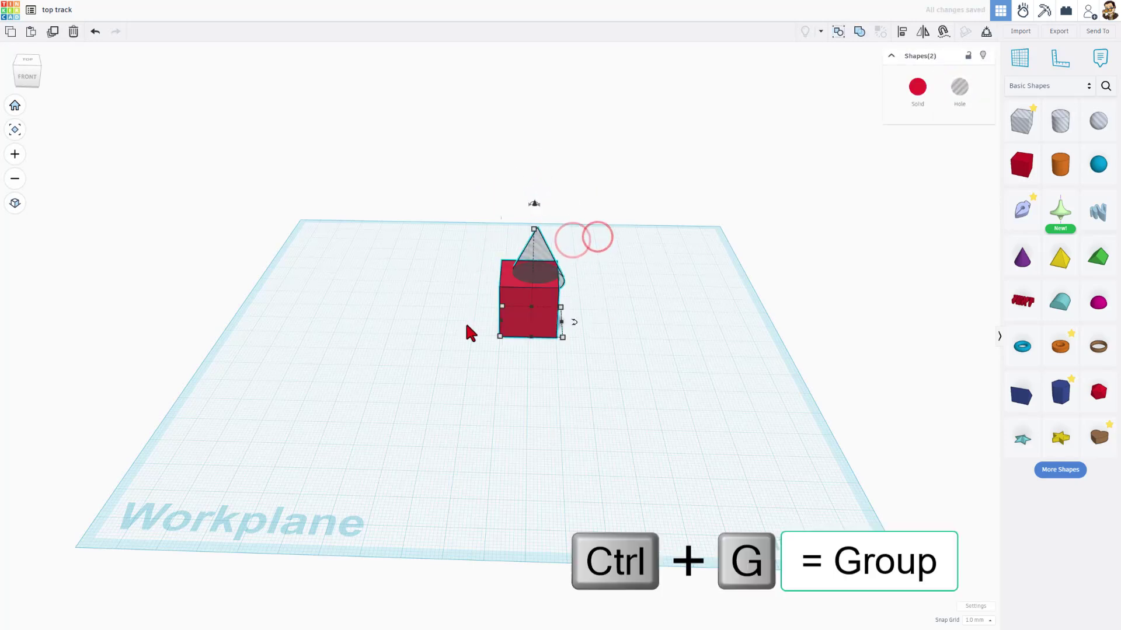
{"action": "key", "text": "ctrl+g"}
{"action": "right_click_drag", "start_coordinate": [485, 316], "coordinate": [560, 292]}
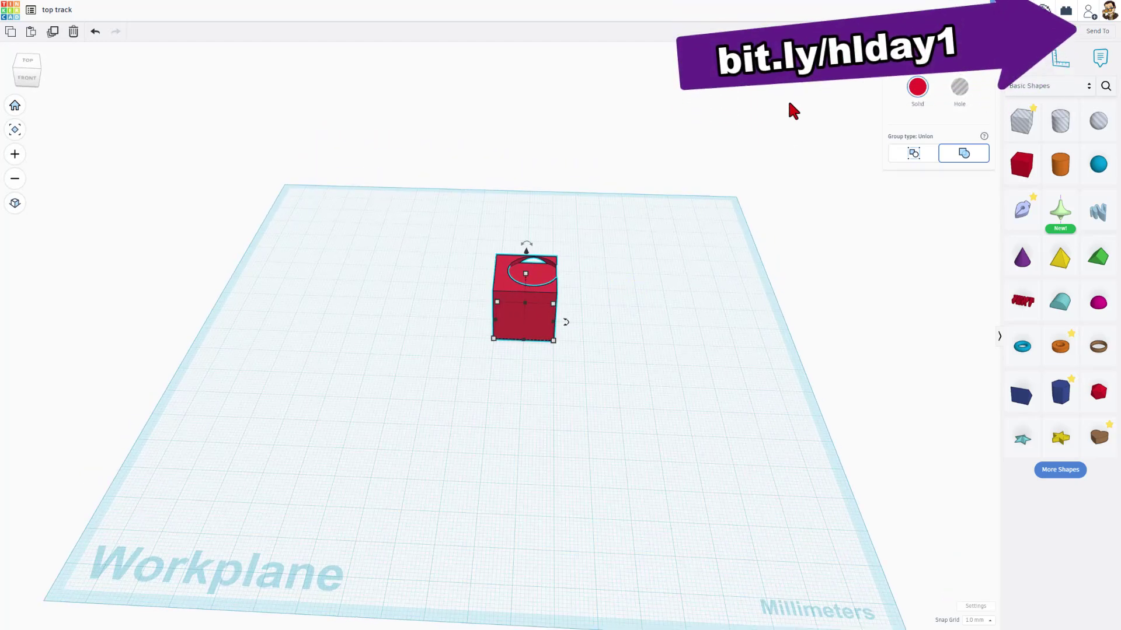
Delete the grouped box from the workplane
{"action": "right_click_drag", "start_coordinate": [791, 93], "coordinate": [771, 117]}
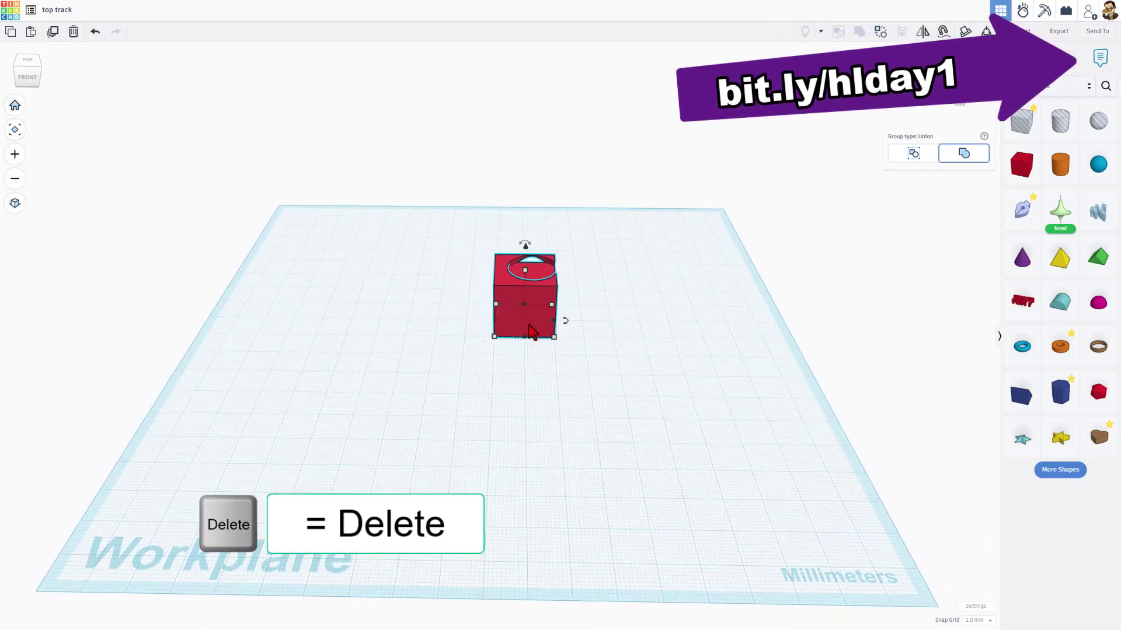
{"action": "key", "text": "Delete"}
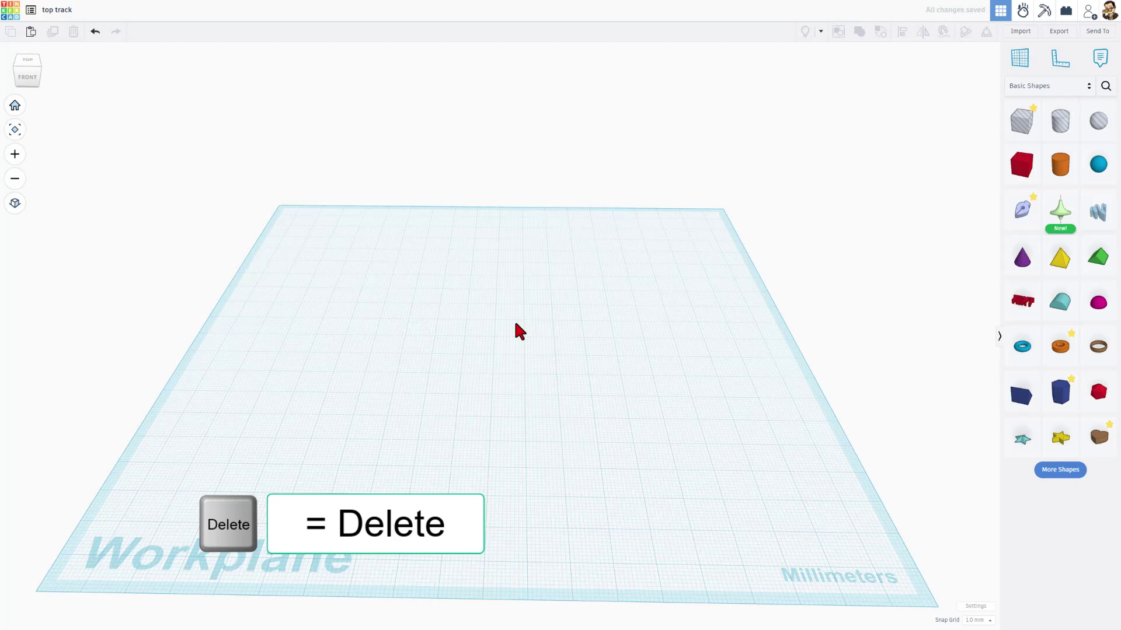
Place a Sketch Revolve shape near the middle of the workplane to open its sketch editor
{"action": "scroll", "coordinate": [509, 313], "scroll_direction": "down", "scroll_amount": 1}
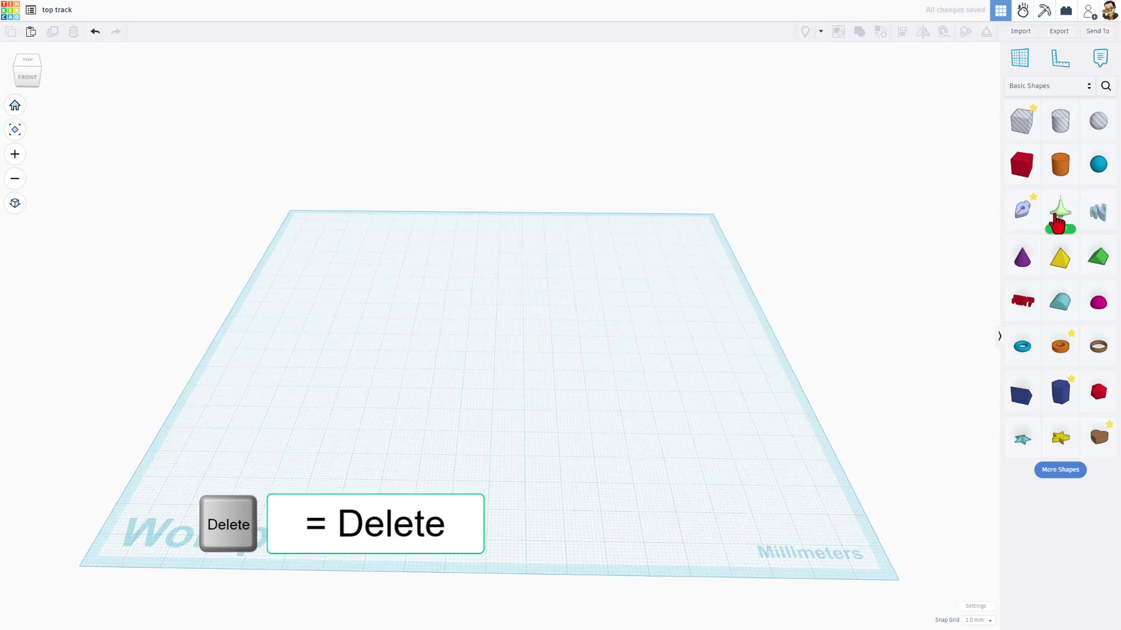
{"action": "left_click_drag", "start_coordinate": [1062, 222], "coordinate": [503, 342]}
{"action": "scroll", "coordinate": [458, 388], "scroll_direction": "up", "scroll_amount": 3}
{"action": "scroll", "coordinate": [507, 356], "scroll_direction": "up", "scroll_amount": 2}
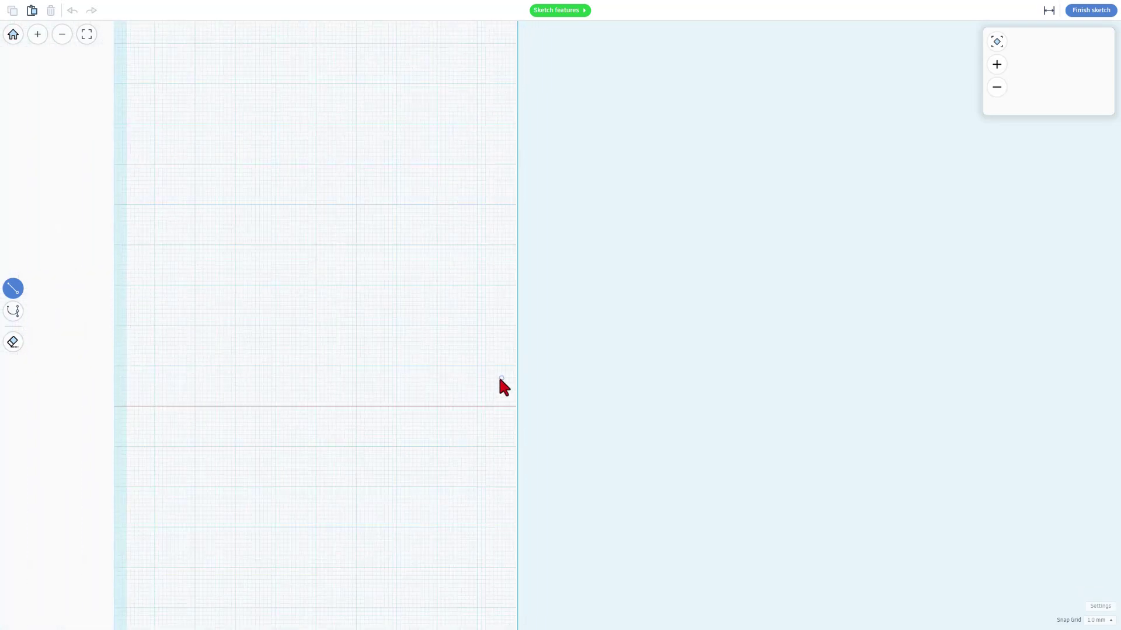
{"action": "scroll", "coordinate": [500, 378], "scroll_direction": "down", "scroll_amount": 1}
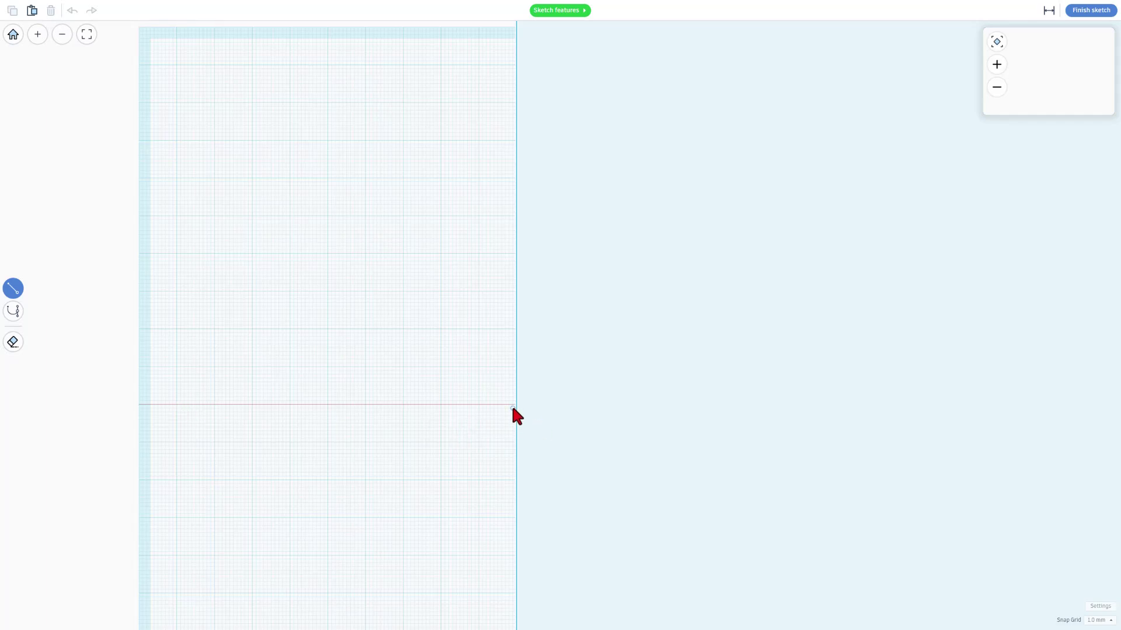
Sketch a closed rectangular profile 10 mm wide and 5 mm high on the red baseline near the workplane's outer edge
{"action": "left_click", "coordinate": [176, 403]}
{"action": "left_click", "coordinate": [177, 386]}
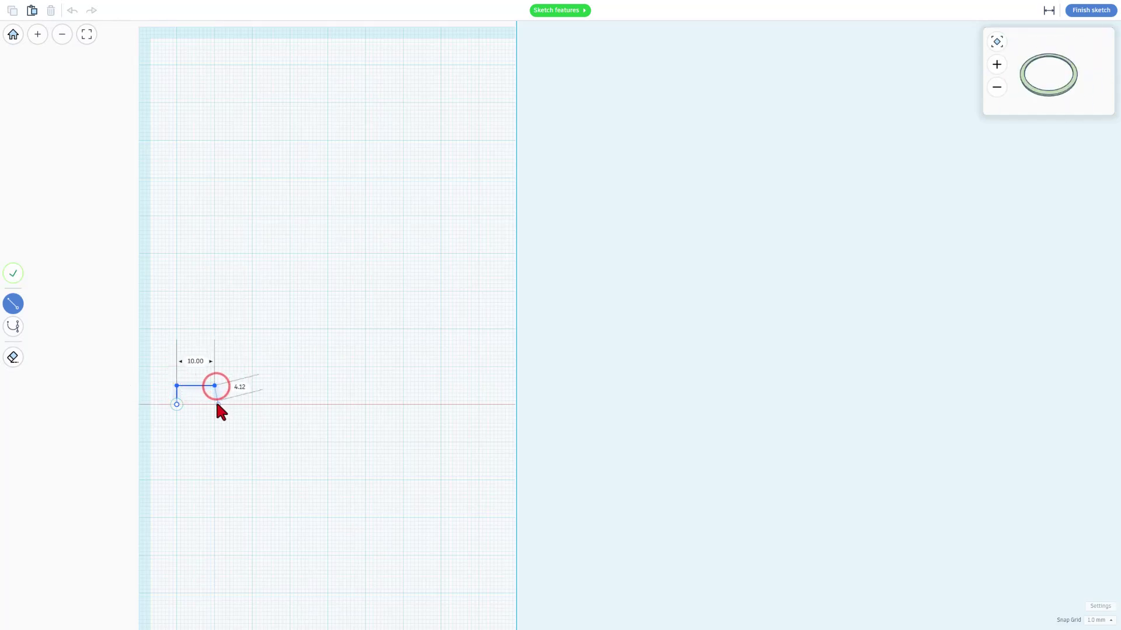
{"action": "left_click", "coordinate": [214, 404]}
{"action": "left_click", "coordinate": [174, 402]}
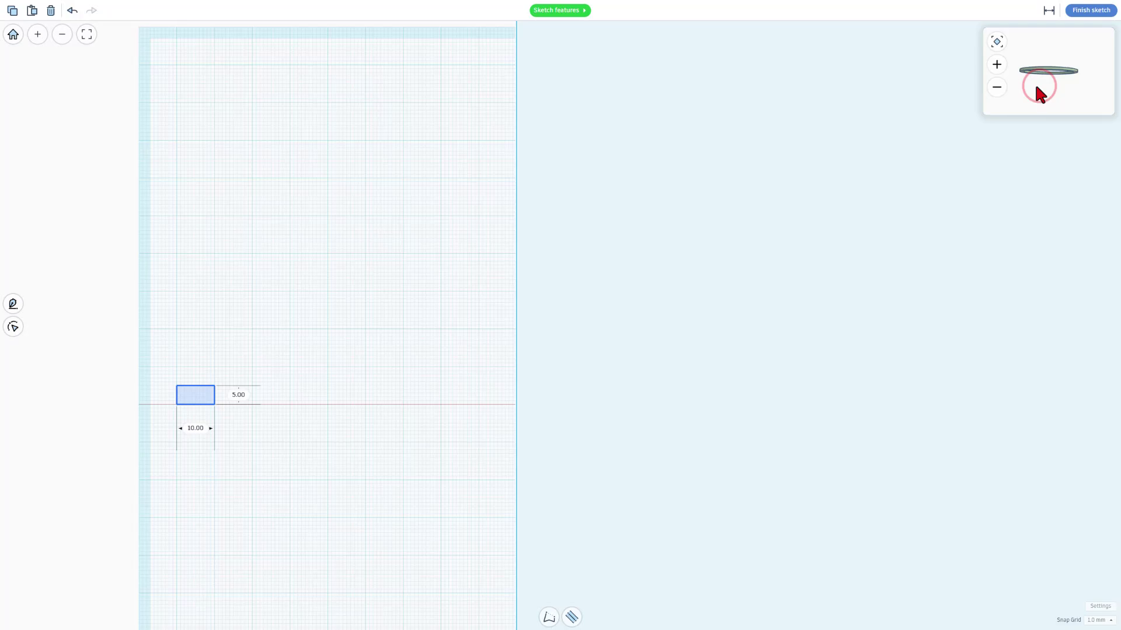
Open the workspace settings and set both the workplane width and length to 300 mm
{"action": "left_click", "coordinate": [1097, 608]}
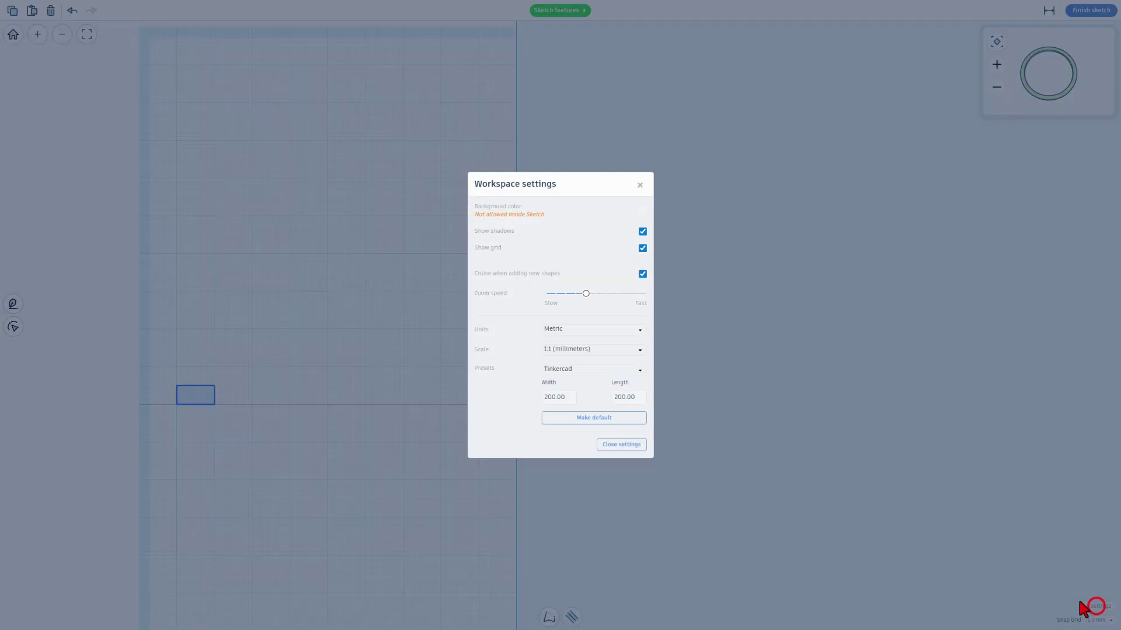
{"action": "left_click", "coordinate": [599, 475]}
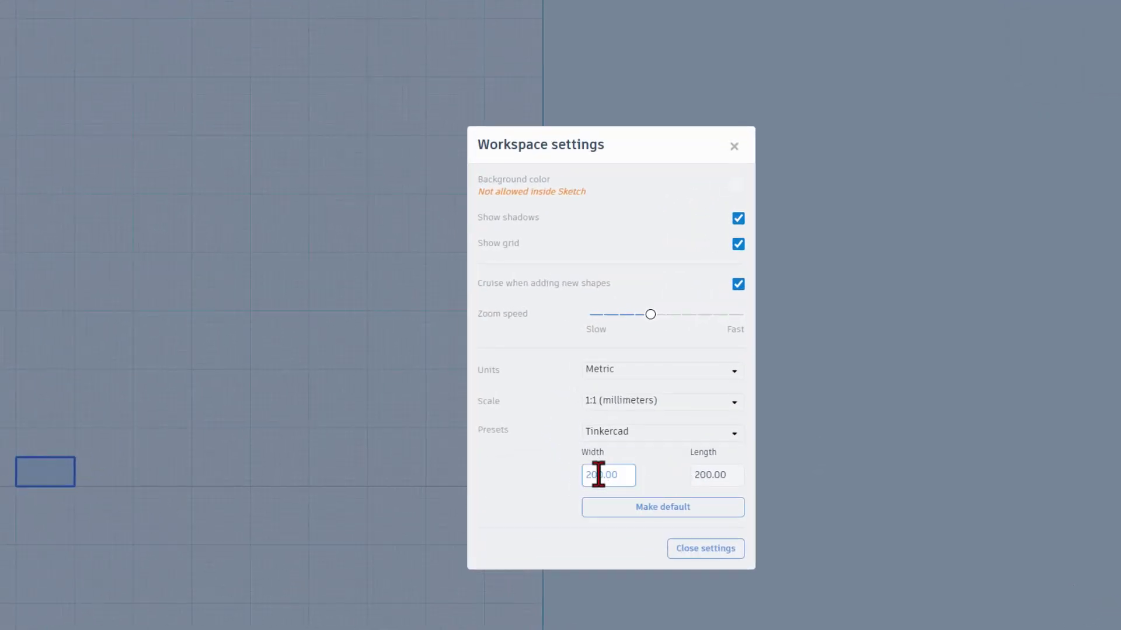
{"action": "left_click", "coordinate": [589, 475]}
{"action": "key", "text": "Delete"}
{"action": "type", "text": "3"}
{"action": "left_click", "coordinate": [699, 474]}
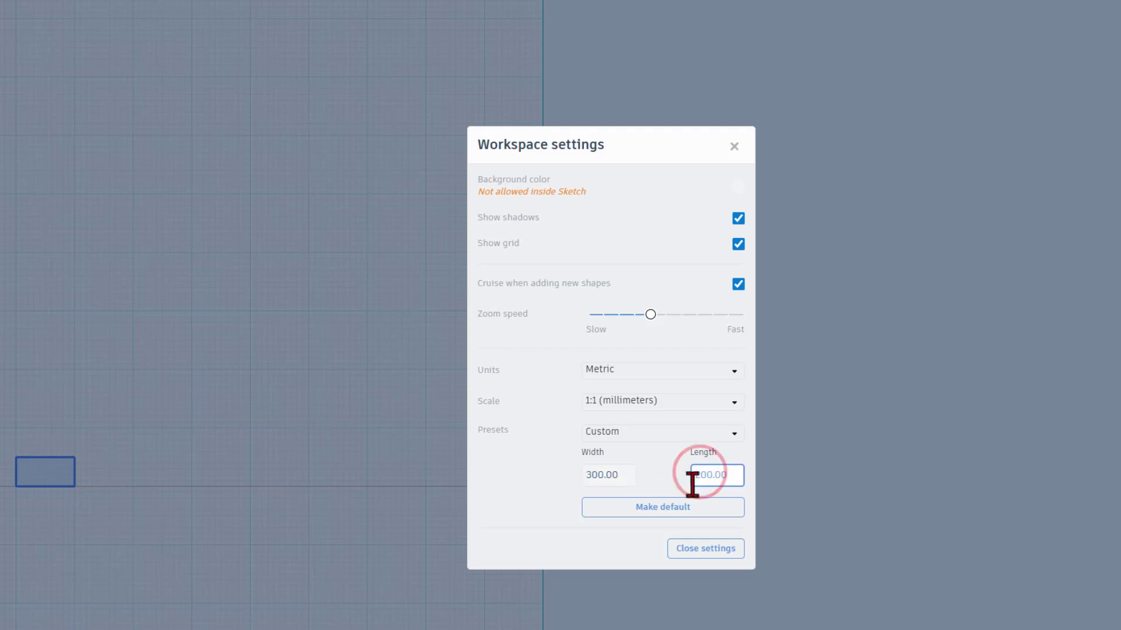
{"action": "key", "text": "Delete"}
{"action": "type", "text": "3"}
Set the workplane width to 400 mm and enlarge its length as well
{"action": "left_click", "coordinate": [590, 475]}
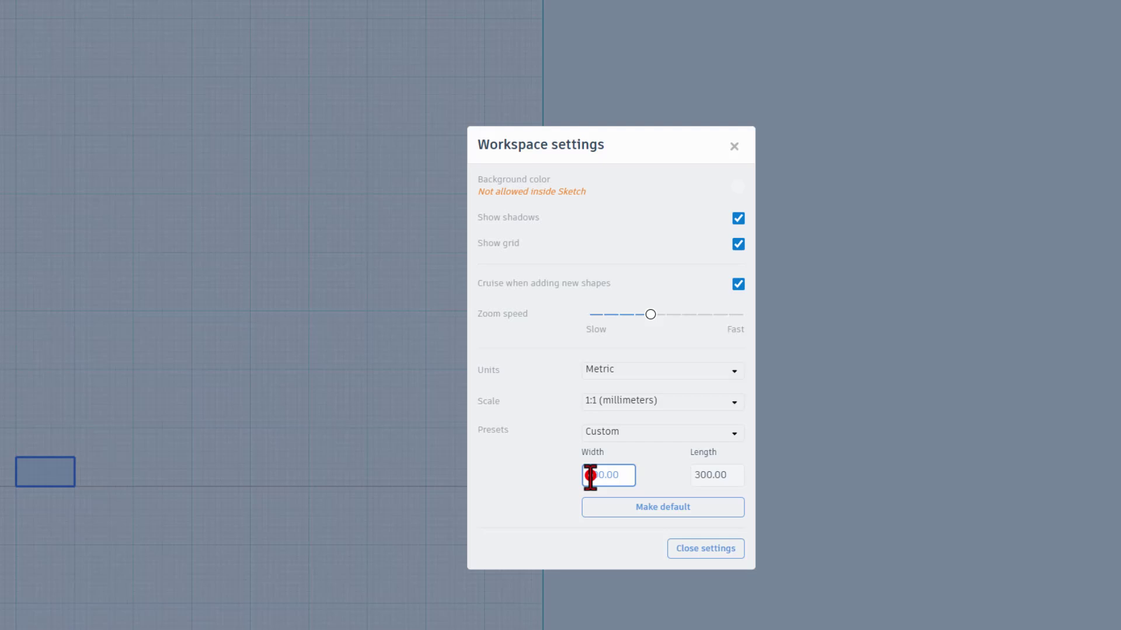
{"action": "key", "text": "Delete"}
{"action": "type", "text": "4"}
{"action": "left_click", "coordinate": [699, 475]}
{"action": "key", "text": "Delete"}
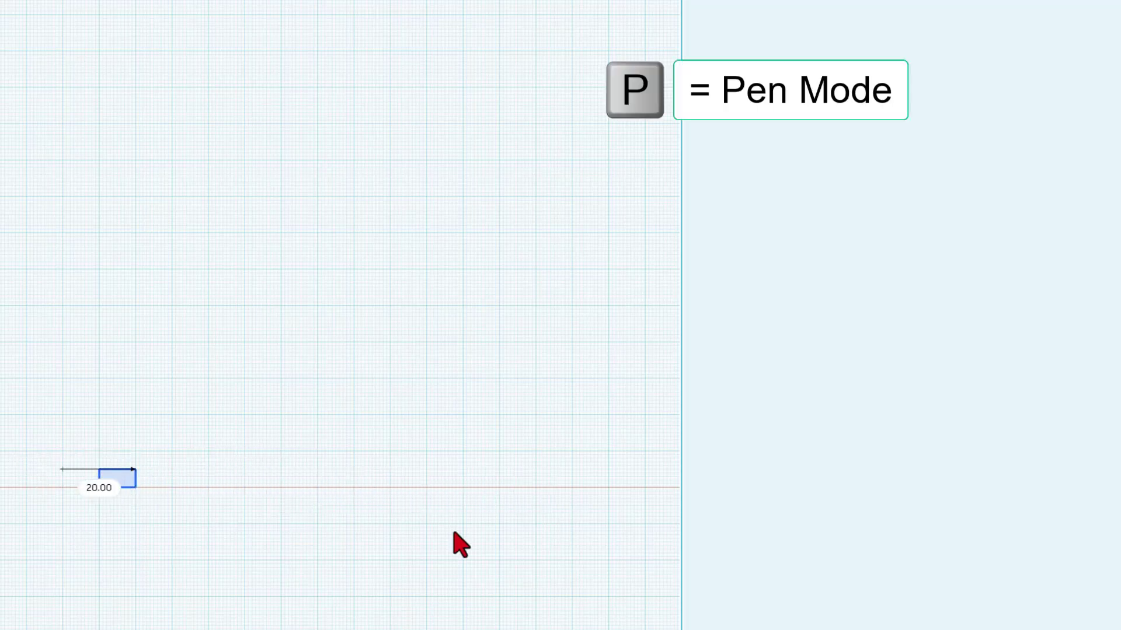
Draw a horizontal pen line from the revolve axis to above the rectangle's inner corner as a distance guide
{"action": "left_click", "coordinate": [451, 529]}
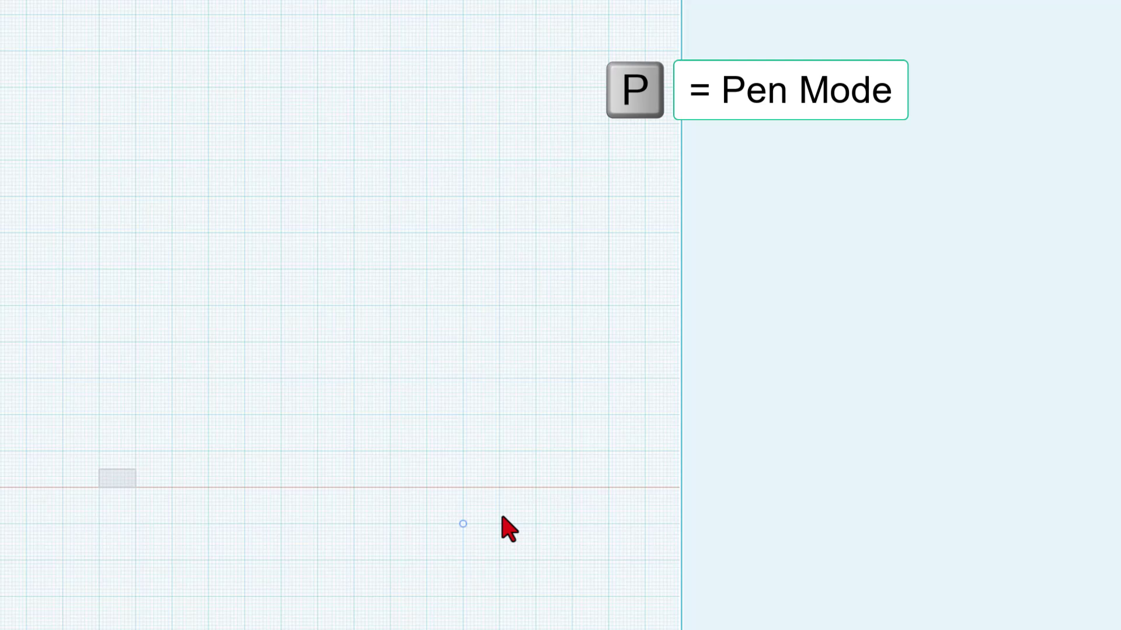
{"action": "left_click", "coordinate": [681, 451]}
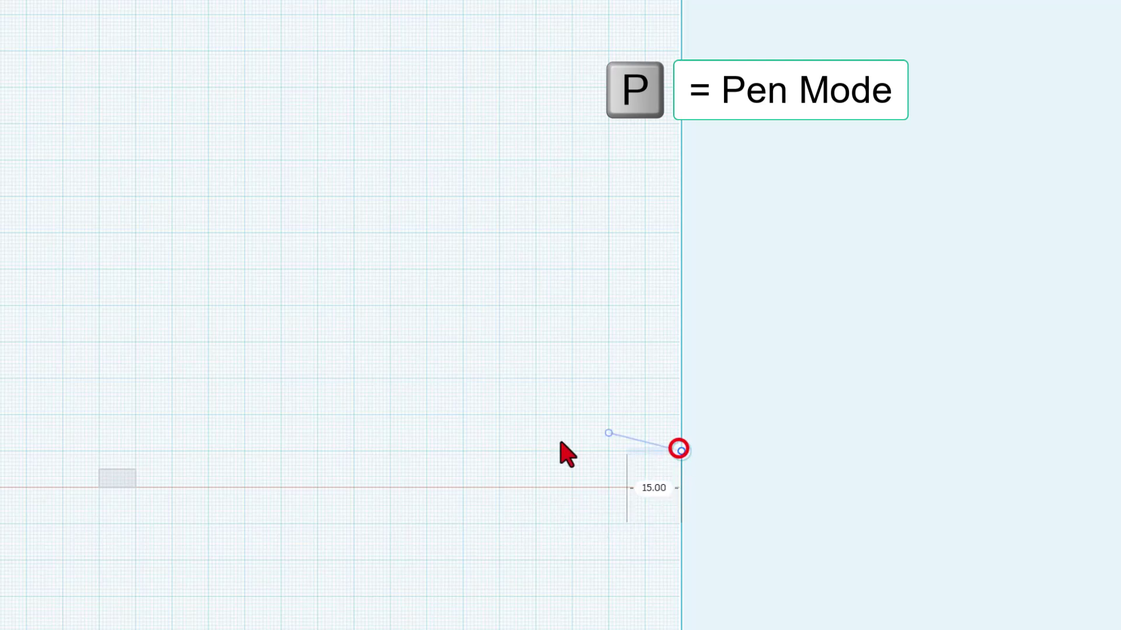
{"action": "left_click", "coordinate": [135, 451]}
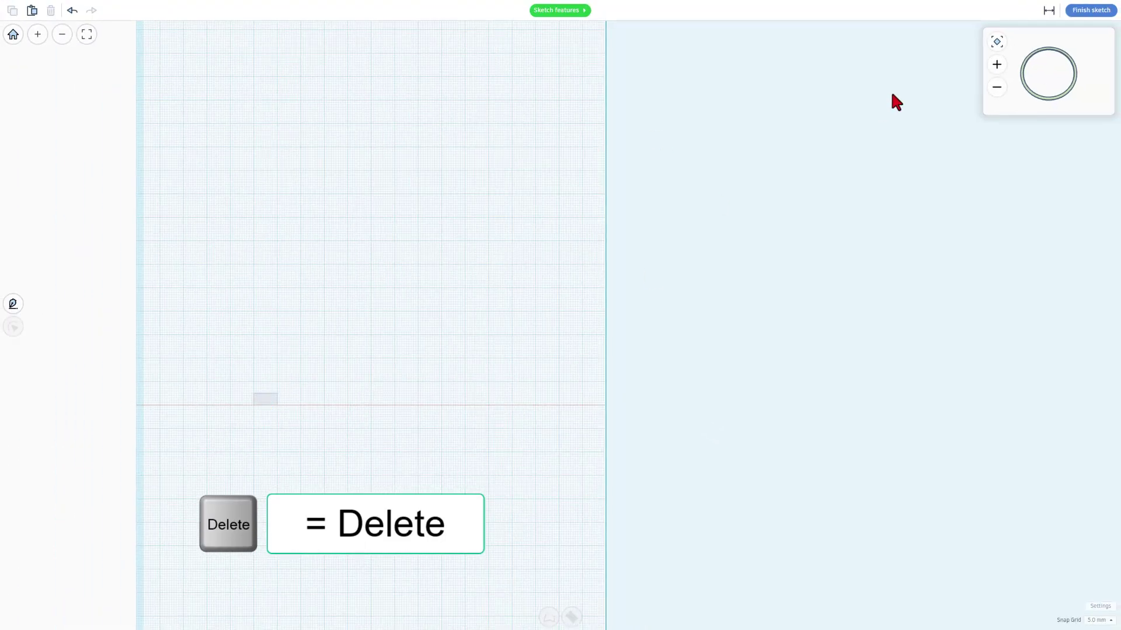
Finish the sketch to generate the revolved ring from the rectangular profile
{"action": "left_click", "coordinate": [1090, 11]}
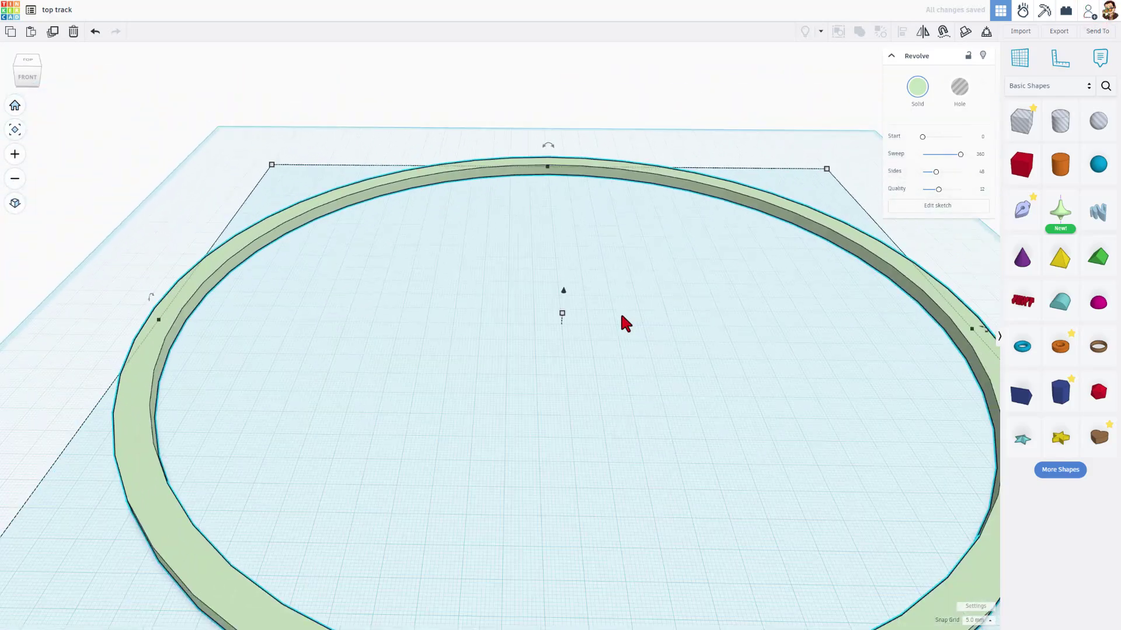
{"action": "right_click_drag", "start_coordinate": [613, 326], "coordinate": [628, 308]}
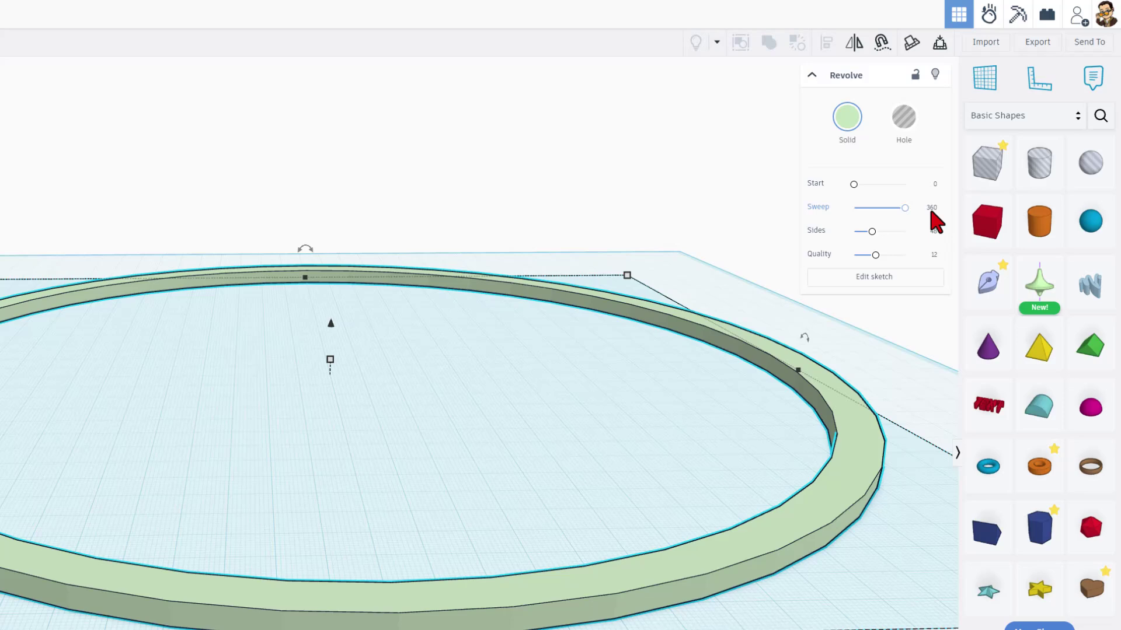
Set the revolve's sweep to 90 degrees and raise its number of sides to the maximum
{"action": "left_click", "coordinate": [930, 208]}
{"action": "type", "text": "30"}
{"action": "key", "text": "Return"}
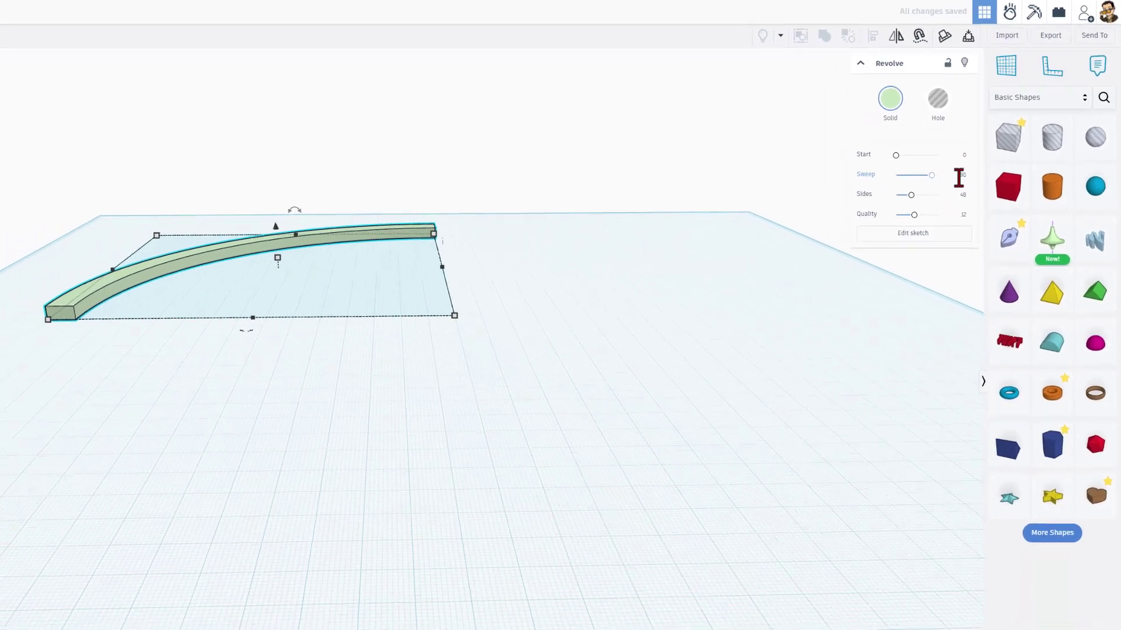
{"action": "right_click_drag", "start_coordinate": [222, 210], "coordinate": [217, 257]}
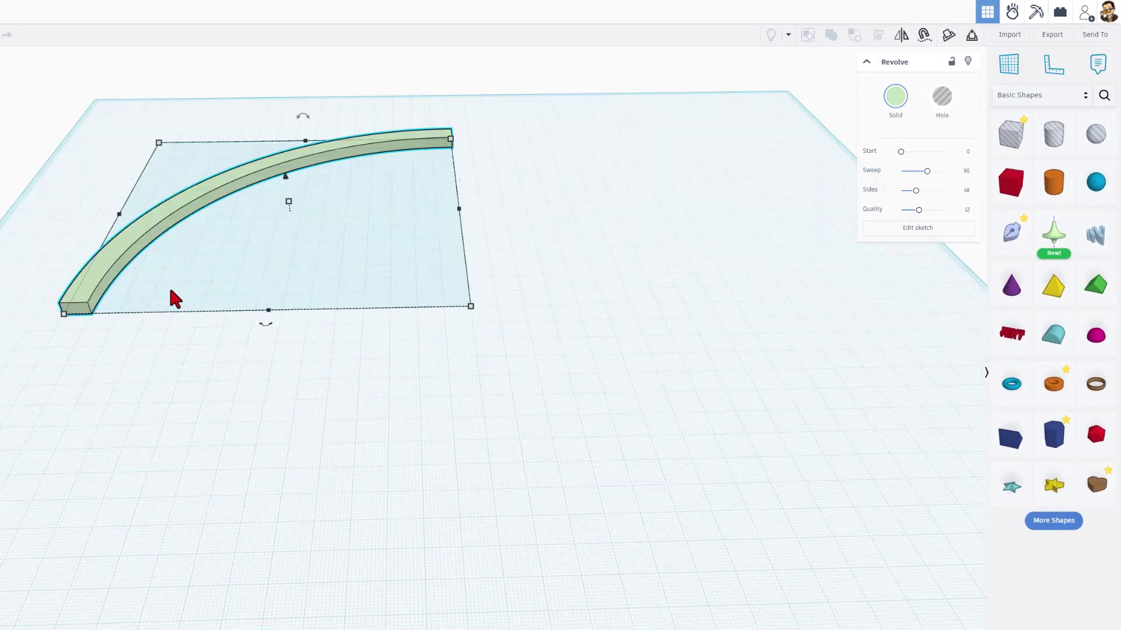
{"action": "left_click_drag", "start_coordinate": [916, 193], "coordinate": [966, 195]}
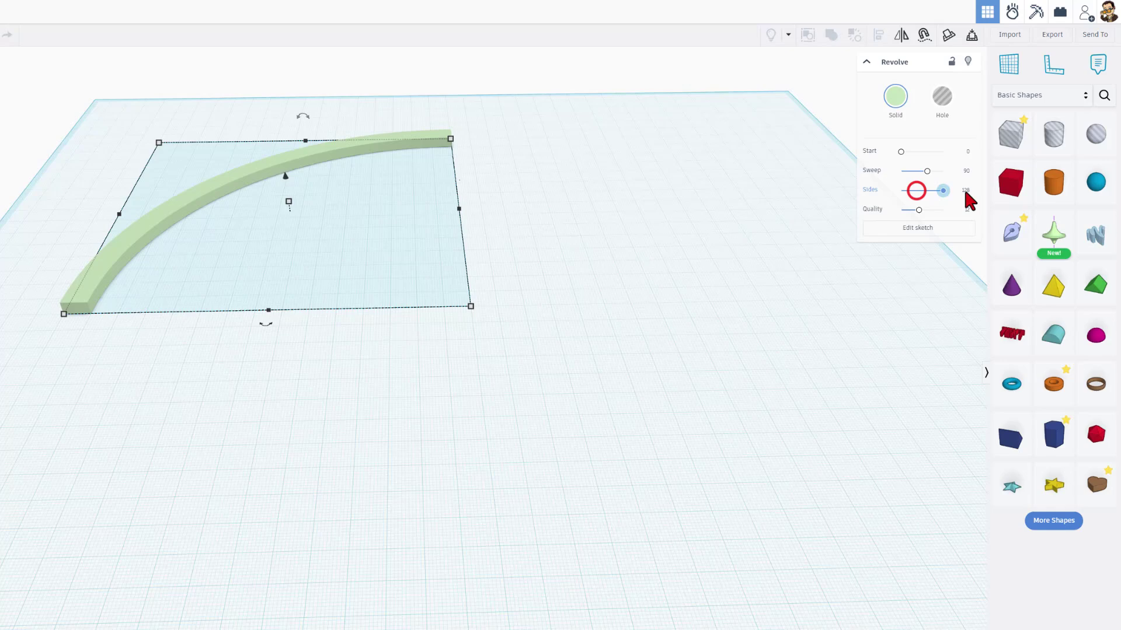
Reopen the arc's profile sketch for editing and set its snap grid to 1.0 mm
{"action": "right_click_drag", "start_coordinate": [267, 256], "coordinate": [139, 321]}
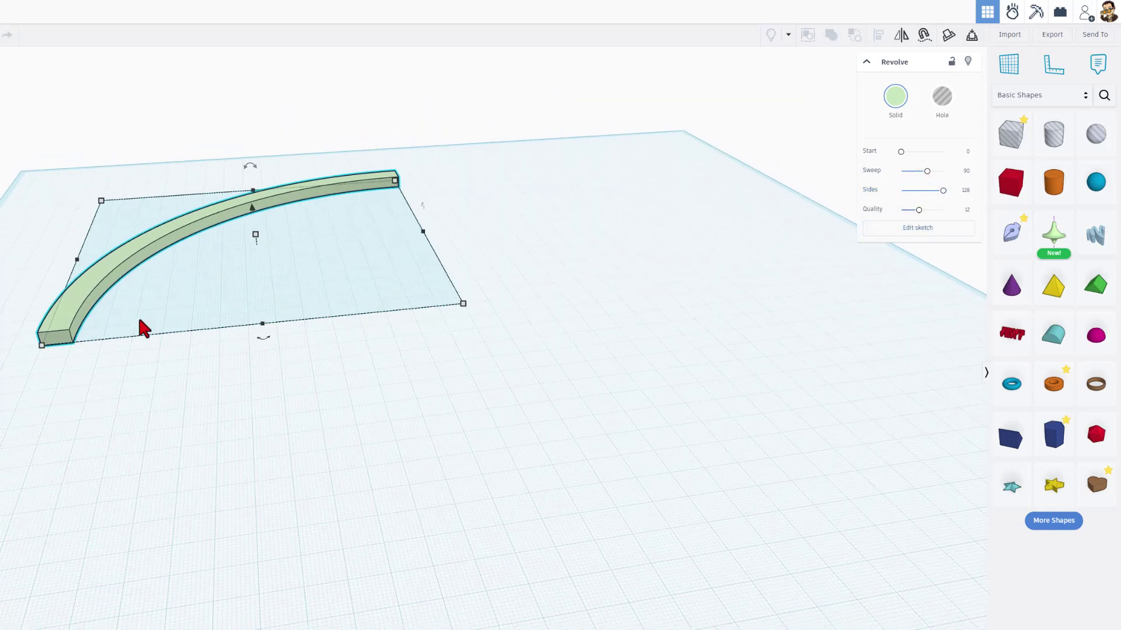
{"action": "double_click", "coordinate": [65, 337]}
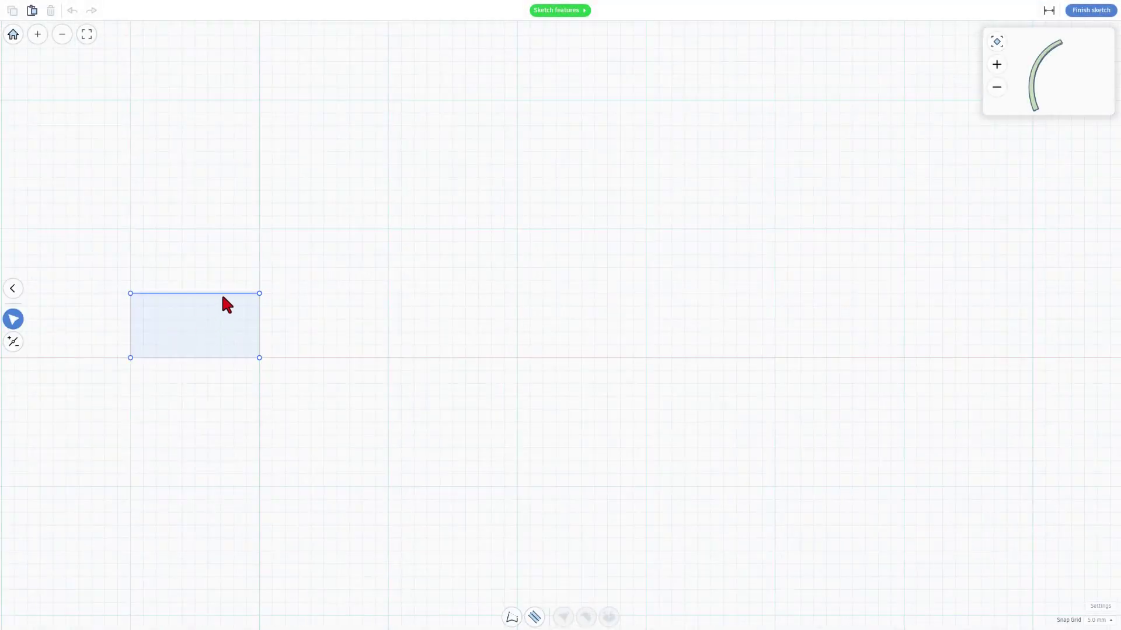
{"action": "key", "text": "4"}
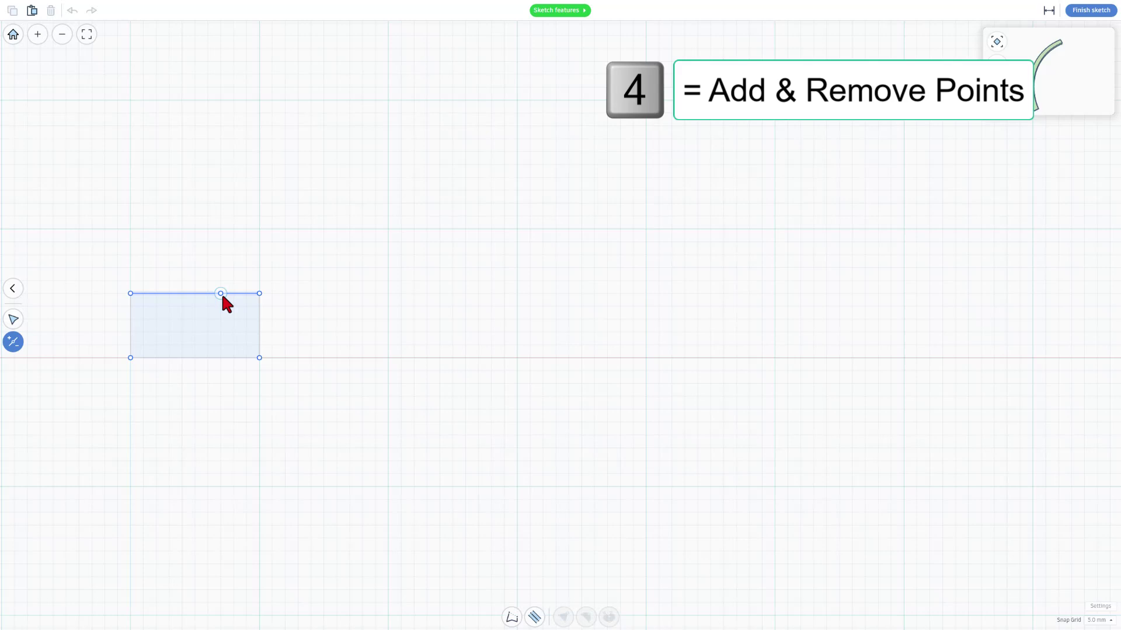
{"action": "left_click", "coordinate": [1100, 621]}
{"action": "left_click", "coordinate": [1097, 564]}
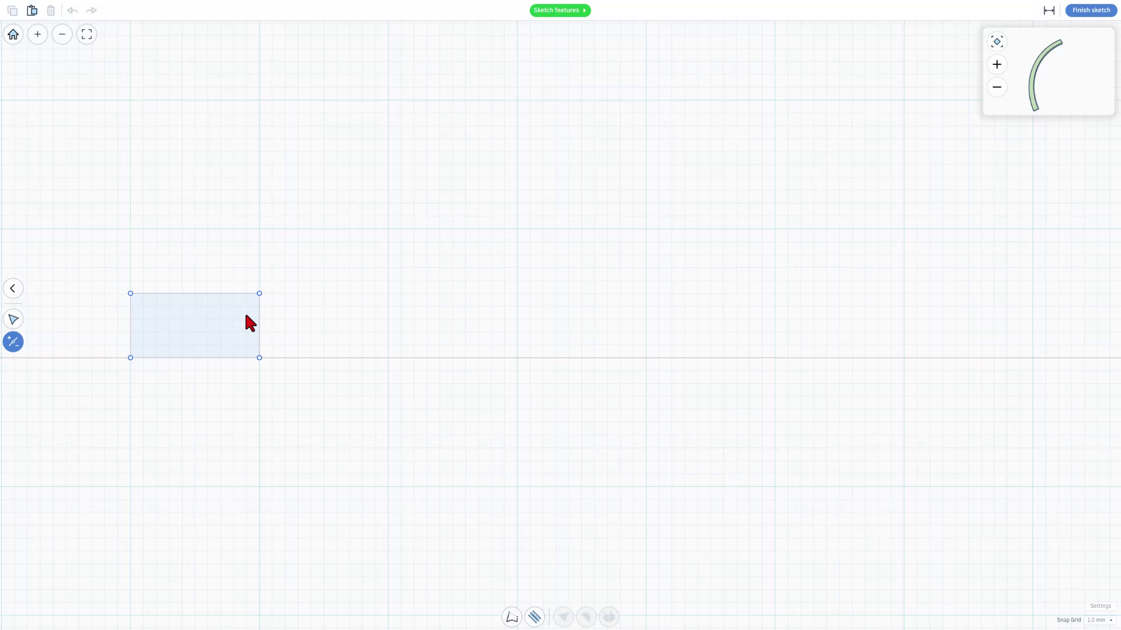
Bevel the profile's upper inner corner by adding a point 2 mm away on each adjoining edge and removing the corner point
{"action": "scroll", "coordinate": [239, 303], "scroll_direction": "up", "scroll_amount": 3}
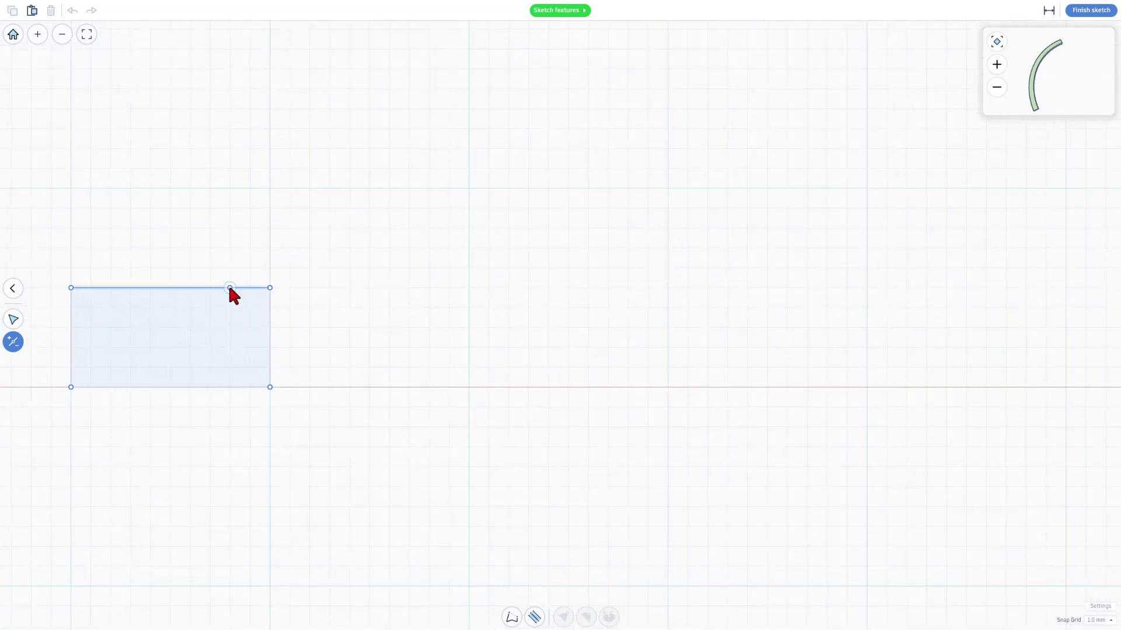
{"action": "left_click", "coordinate": [229, 288]}
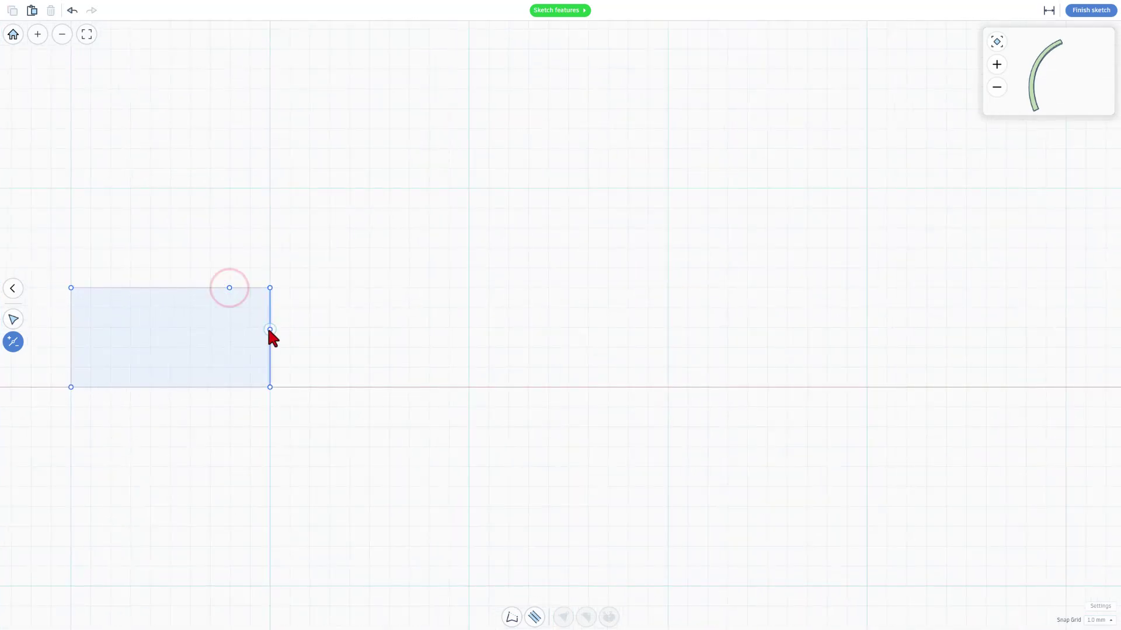
{"action": "left_click", "coordinate": [270, 327]}
{"action": "left_click", "coordinate": [269, 288]}
{"action": "key", "text": "v"}
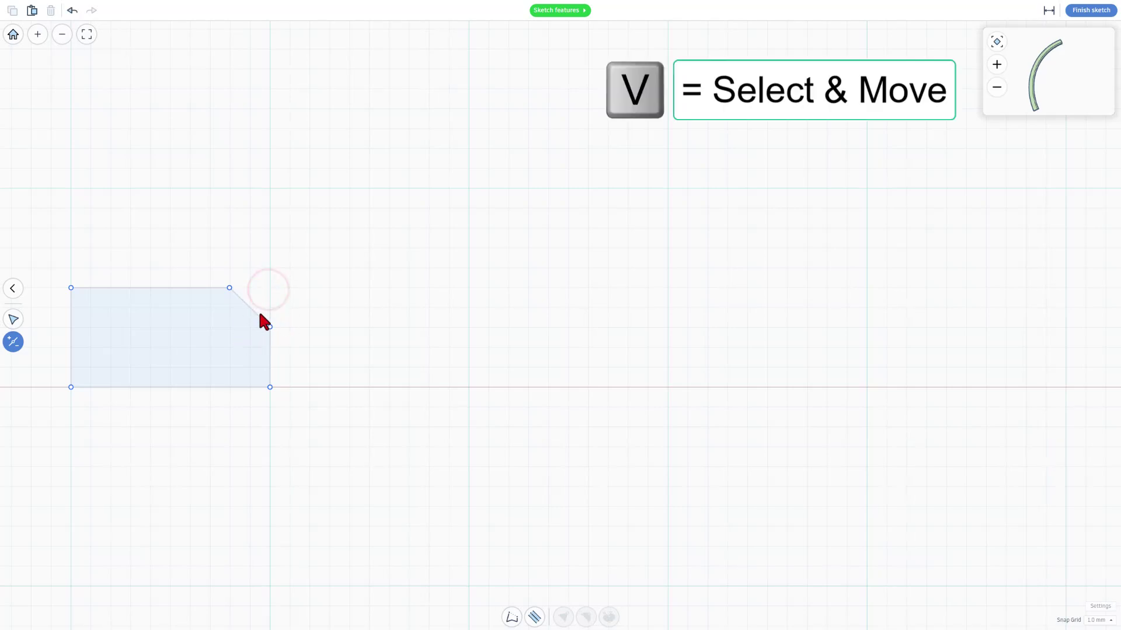
Change the profile's slanted corner edge to a smooth curve
{"action": "key", "text": "v"}
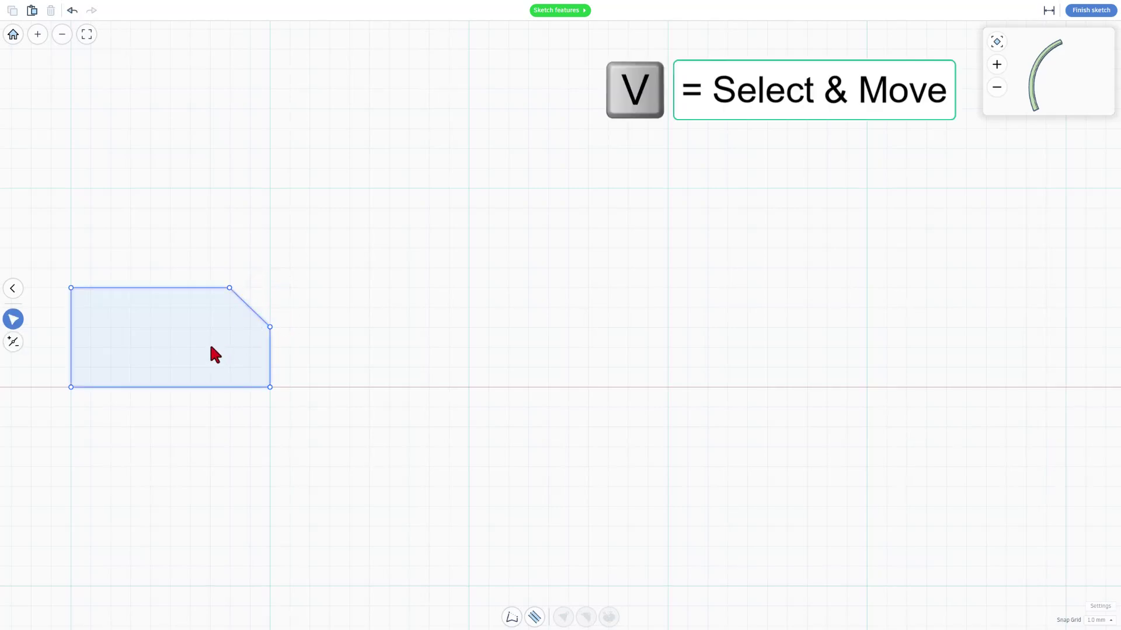
{"action": "left_click", "coordinate": [249, 305]}
{"action": "left_click", "coordinate": [584, 616]}
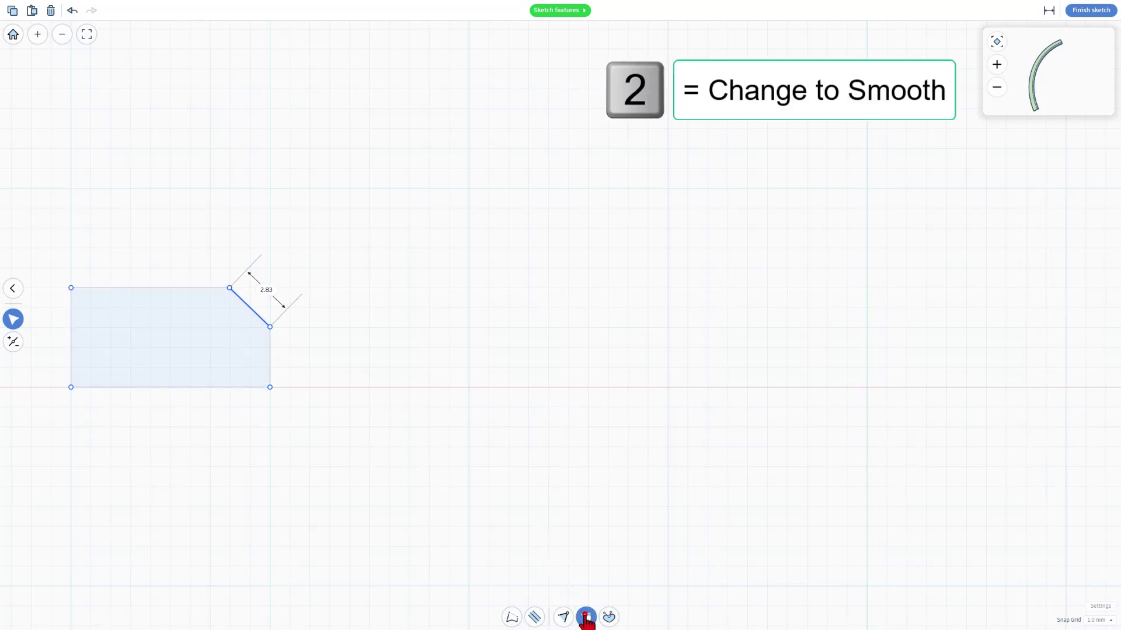
{"action": "scroll", "coordinate": [254, 327], "scroll_direction": "up", "scroll_amount": 5}
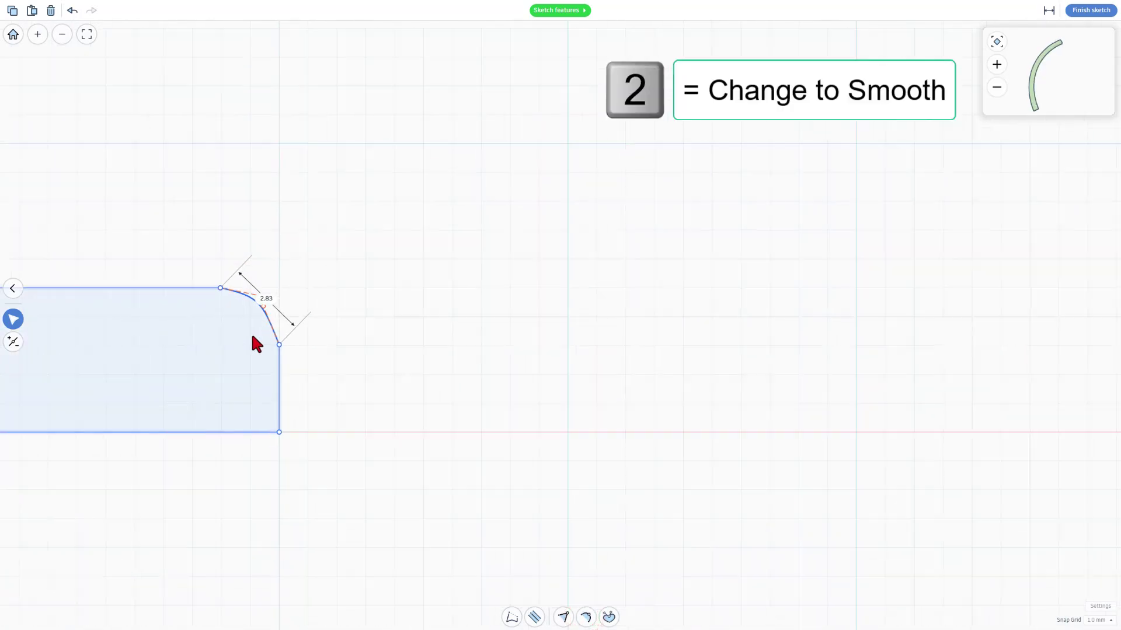
{"action": "left_click", "coordinate": [315, 309]}
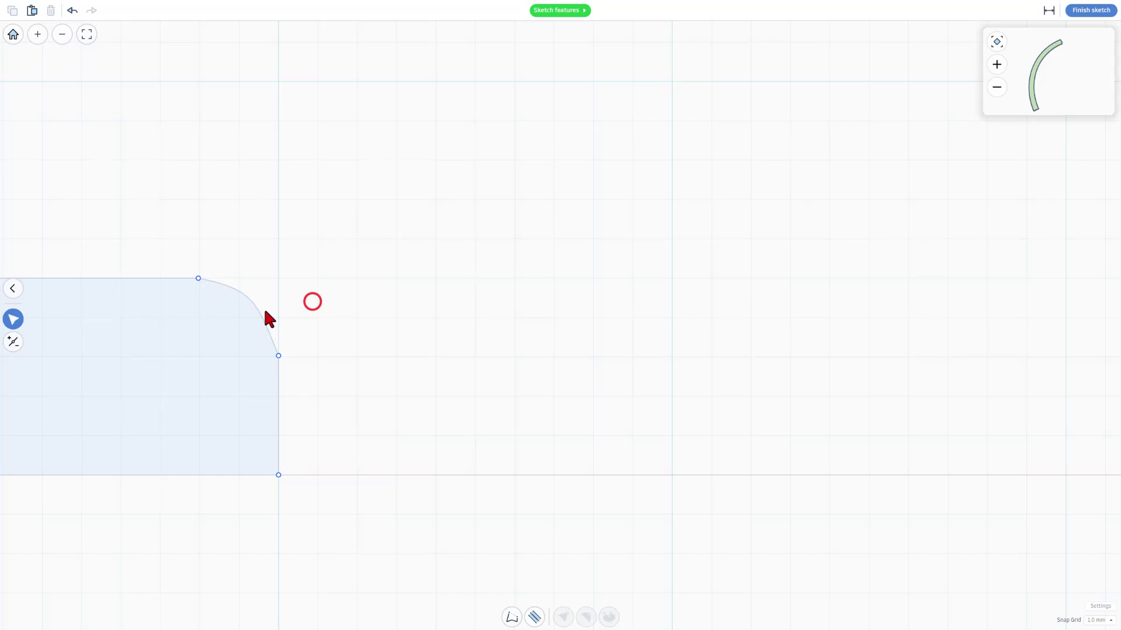
Hide the dimensions and align both curve handles with the adjoining edges, each 1 mm long
{"action": "left_click", "coordinate": [255, 308]}
{"action": "scroll", "coordinate": [302, 316], "scroll_direction": "up", "scroll_amount": 2}
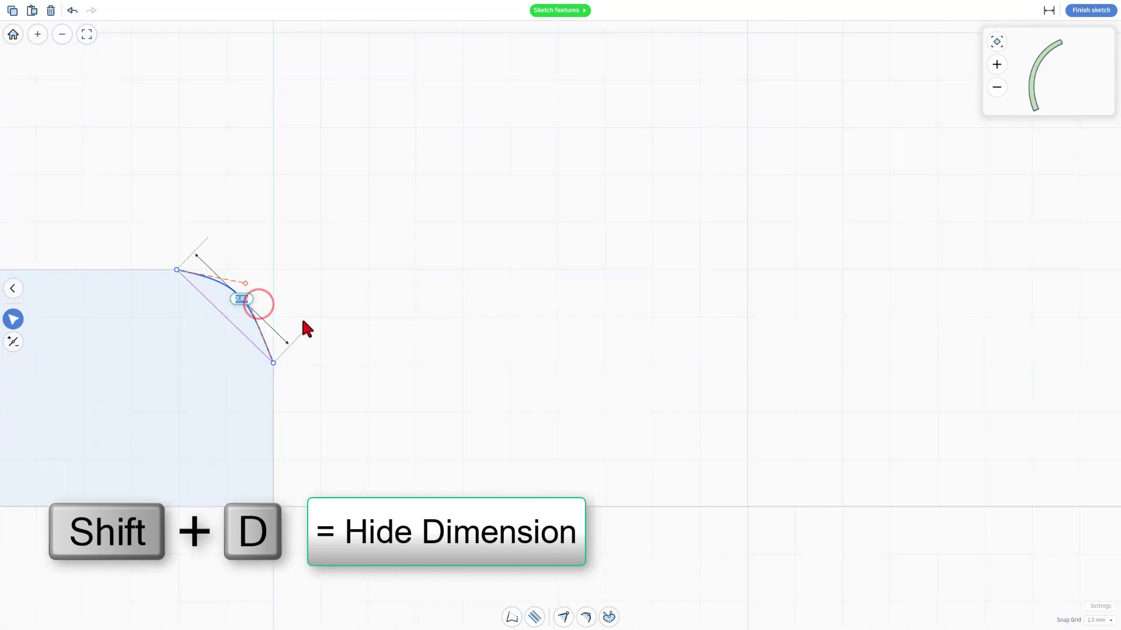
{"action": "left_click", "coordinate": [1048, 11]}
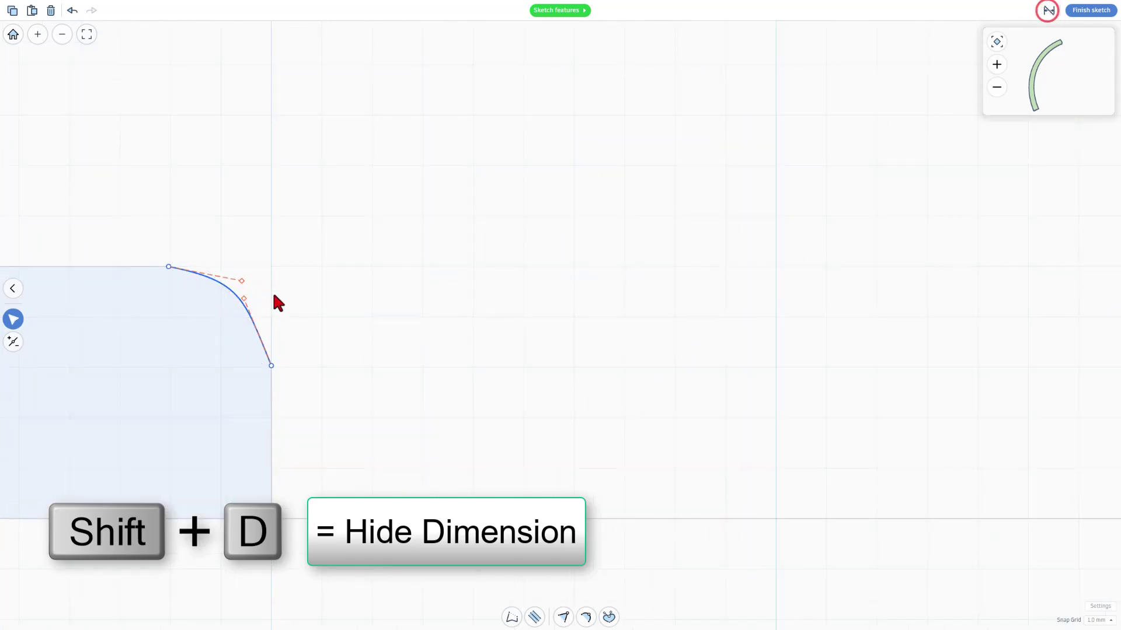
{"action": "left_click", "coordinate": [245, 302]}
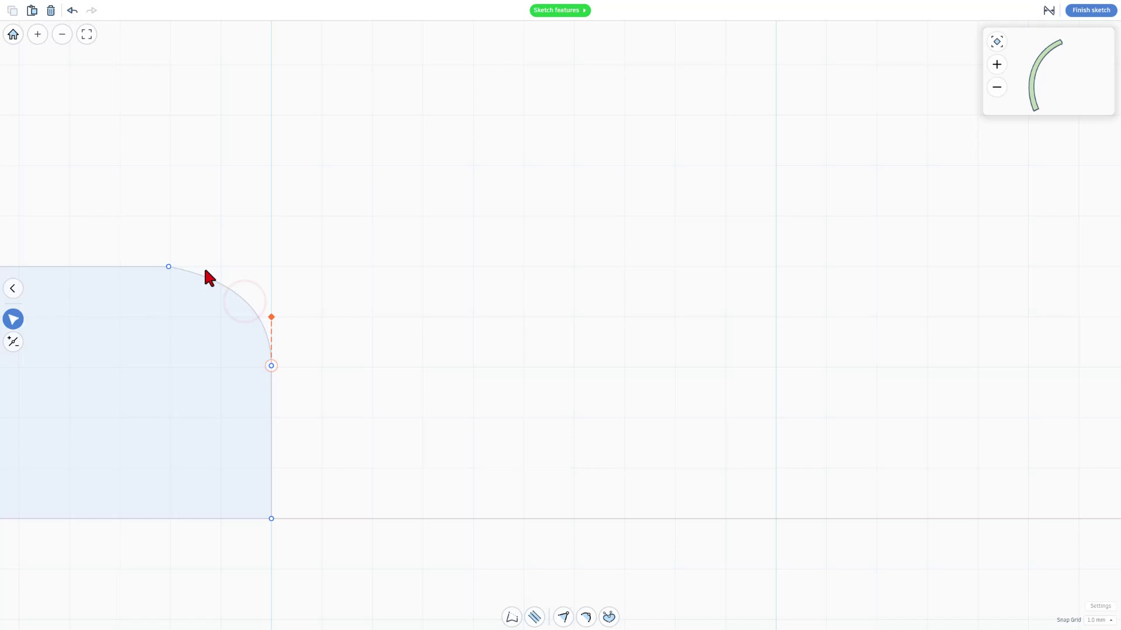
{"action": "left_click", "coordinate": [169, 266]}
{"action": "left_click_drag", "start_coordinate": [240, 278], "coordinate": [223, 268]}
{"action": "scroll", "coordinate": [220, 316], "scroll_direction": "down", "scroll_amount": 2}
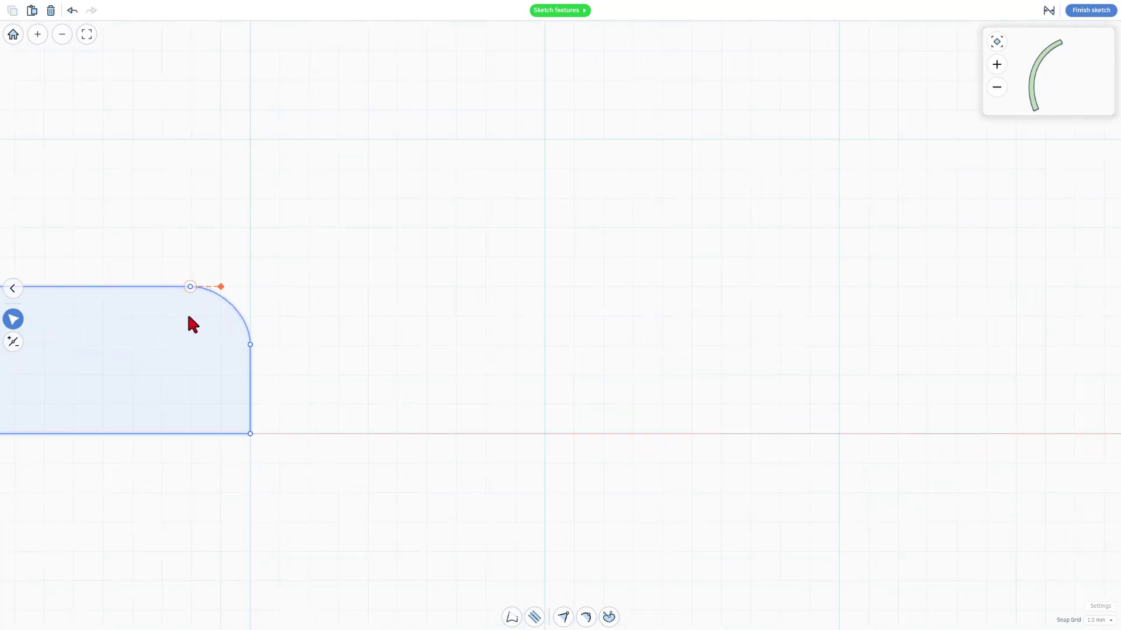
Enlarge the corner curve by moving both its end points 1 mm further from the corner, to 3 mm
{"action": "scroll", "coordinate": [230, 368], "scroll_direction": "down", "scroll_amount": 1}
{"action": "left_click", "coordinate": [242, 350]}
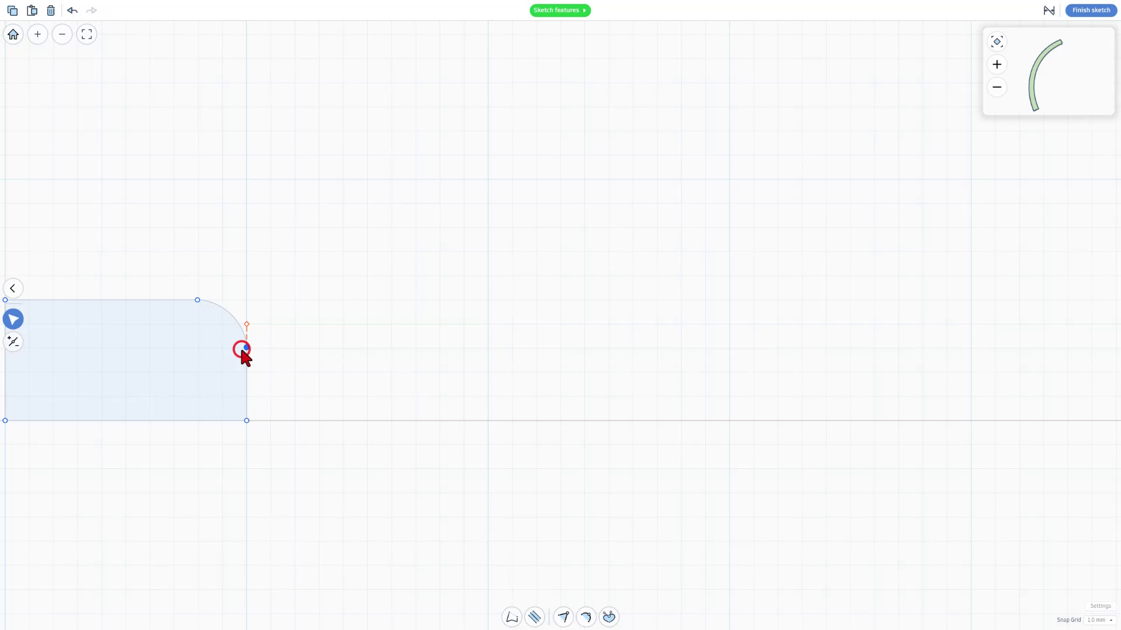
{"action": "left_click_drag", "start_coordinate": [243, 353], "coordinate": [234, 348]}
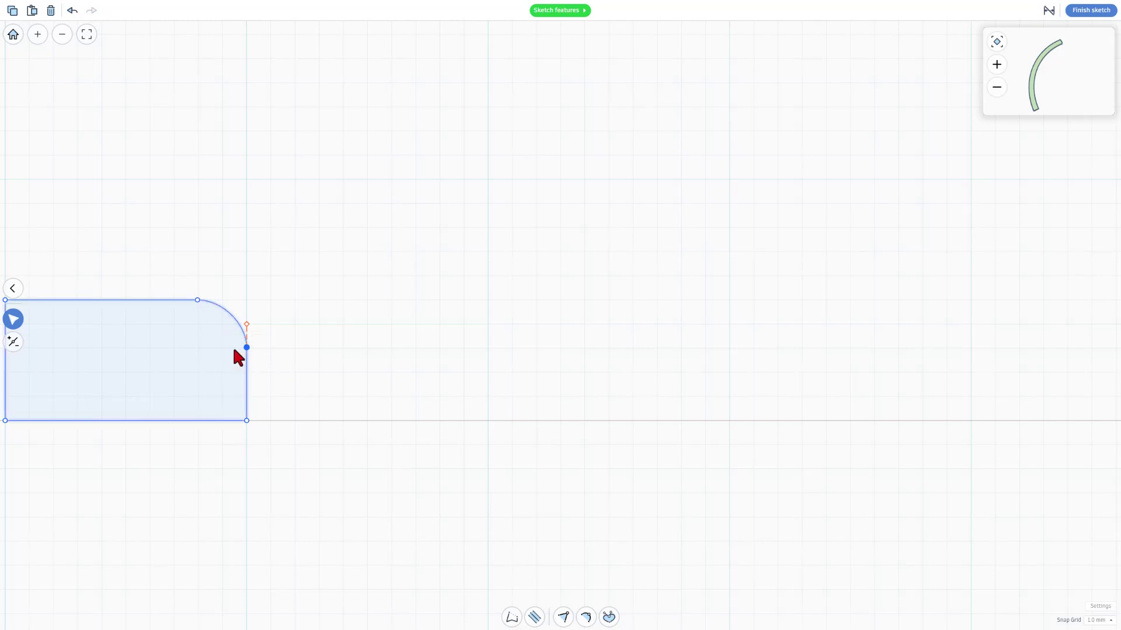
{"action": "left_click", "coordinate": [197, 301]}
{"action": "left_click_drag", "start_coordinate": [197, 301], "coordinate": [174, 300]}
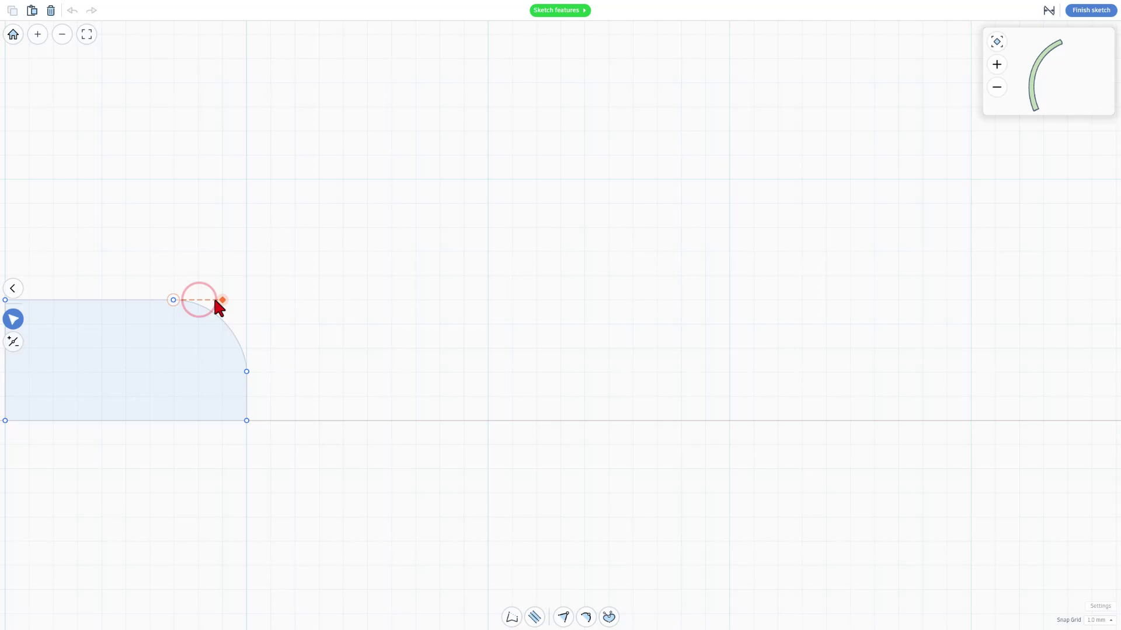
Try to reshape the enlarged corner curve with its two handles on the 1.0 mm snap grid
{"action": "left_click", "coordinate": [246, 372]}
{"action": "left_click", "coordinate": [246, 348]}
{"action": "left_click", "coordinate": [173, 299]}
{"action": "left_click_drag", "start_coordinate": [206, 313], "coordinate": [200, 315]}
{"action": "left_click", "coordinate": [246, 372]}
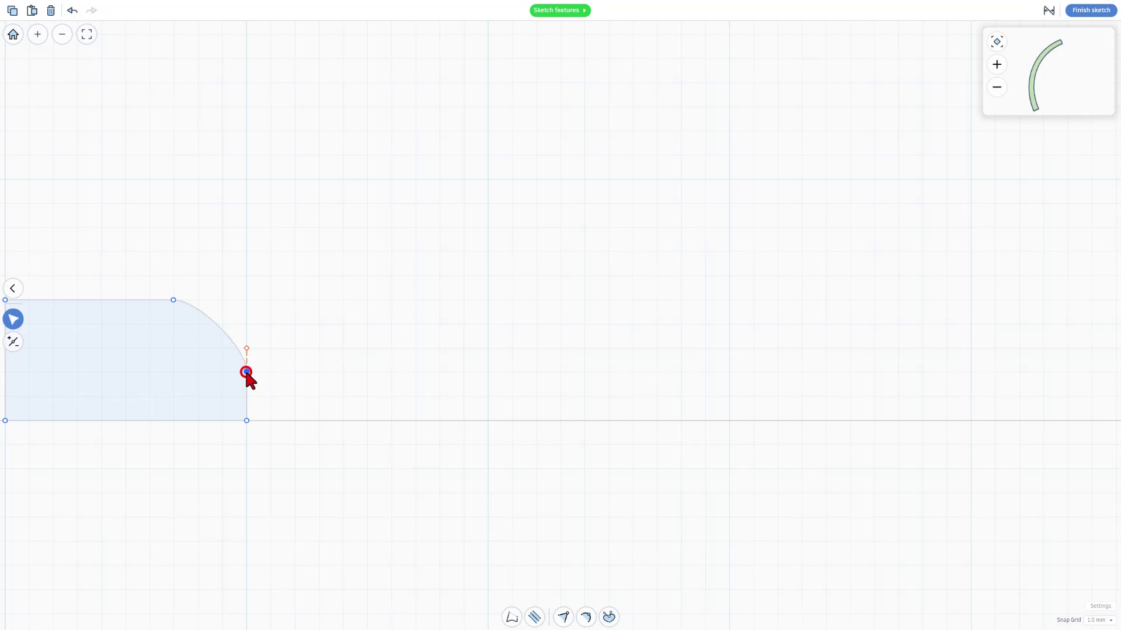
{"action": "key", "text": "Down"}
{"action": "key", "text": "Up"}
{"action": "left_click", "coordinate": [246, 347]}
Set the snap grid to 0.5 mm and extend both corner curve handles to 1.5 mm along their edges
{"action": "left_click", "coordinate": [1096, 620]}
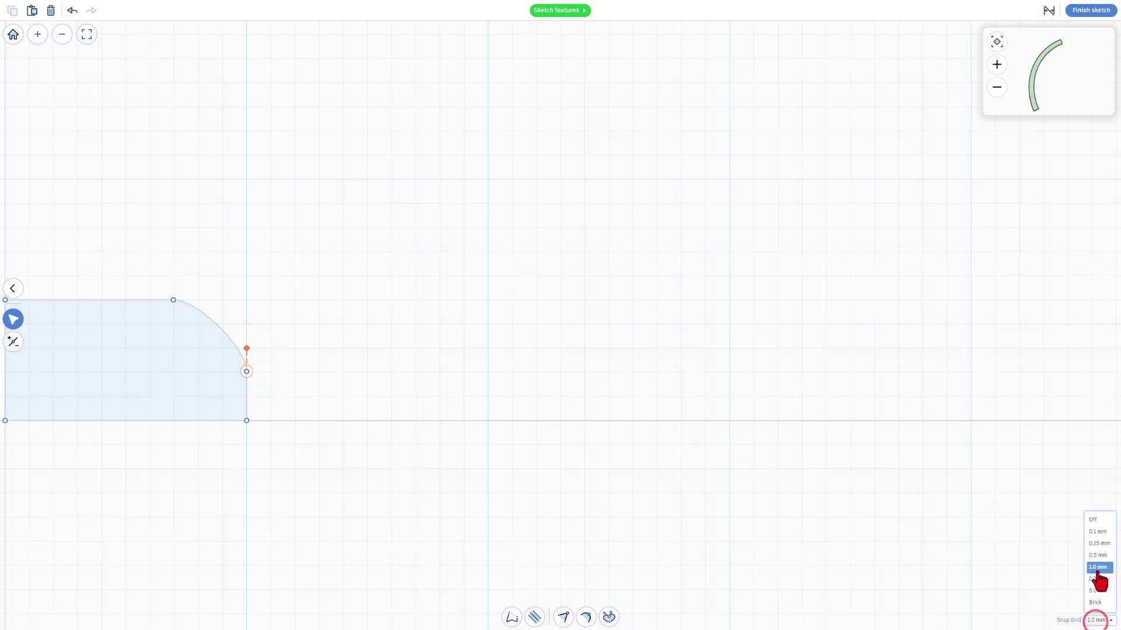
{"action": "left_click", "coordinate": [1097, 555]}
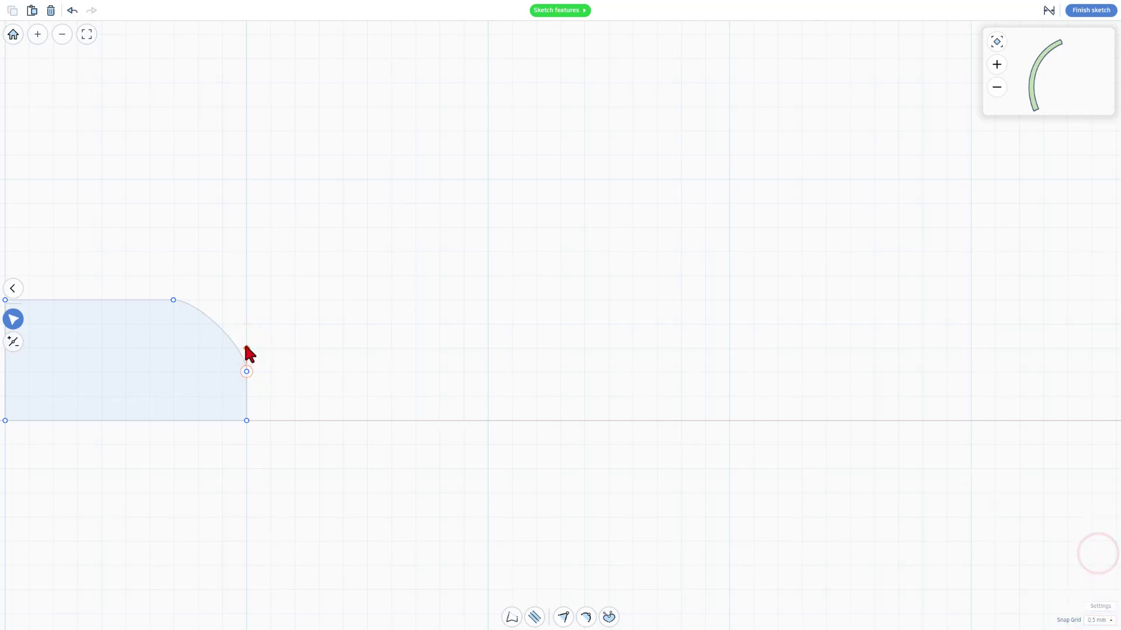
{"action": "left_click", "coordinate": [245, 347]}
{"action": "left_click", "coordinate": [173, 300]}
{"action": "left_click", "coordinate": [198, 300]}
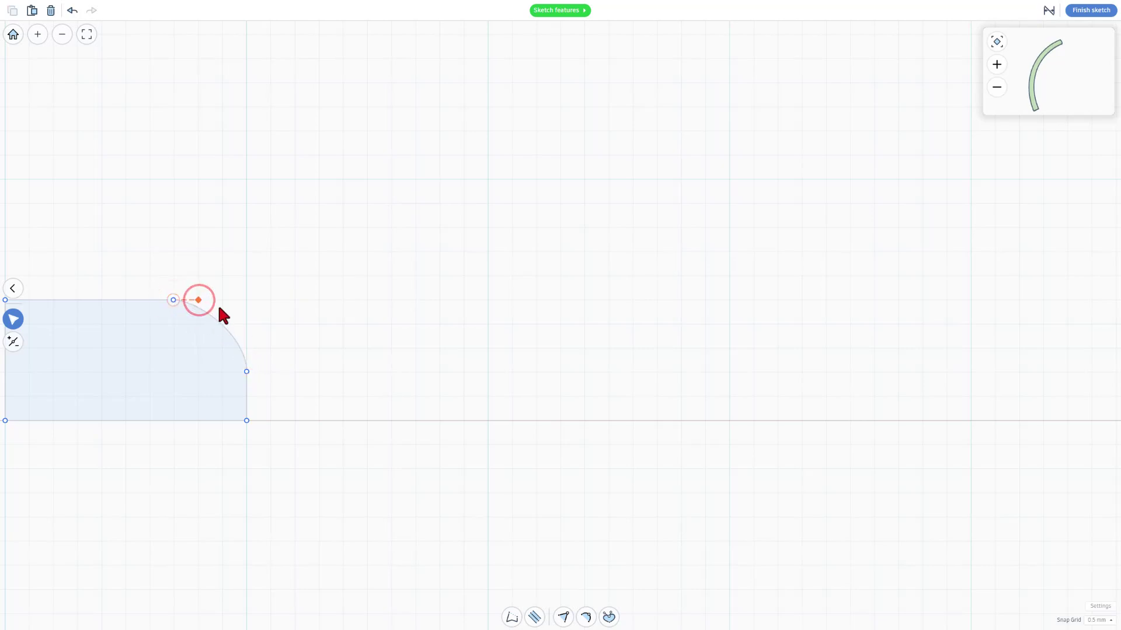
{"action": "left_click_drag", "start_coordinate": [220, 309], "coordinate": [231, 310]}
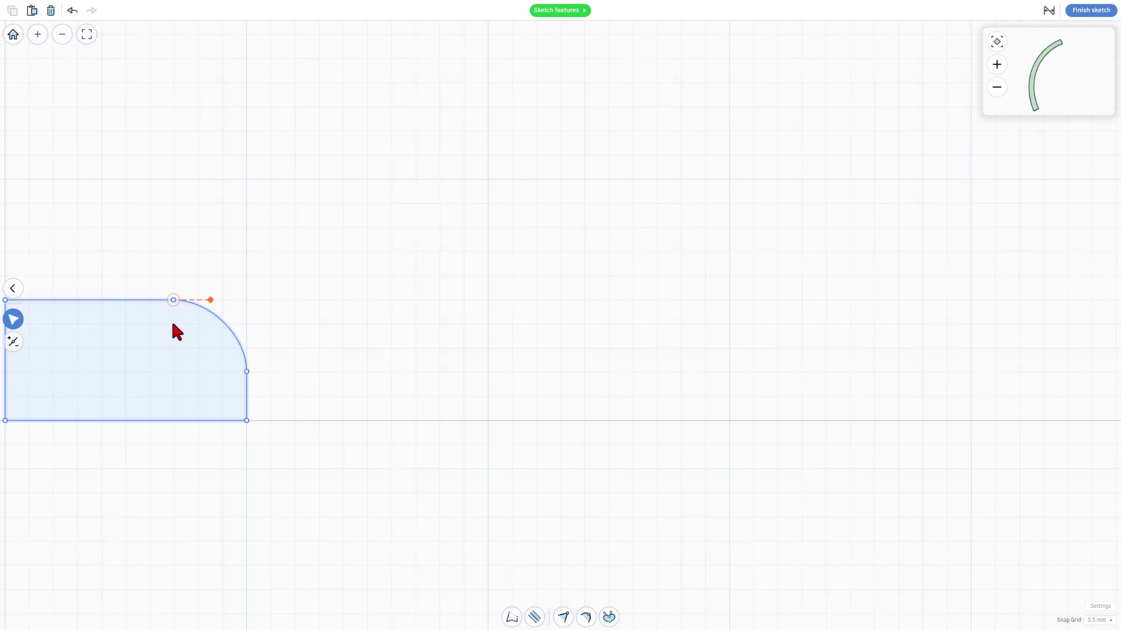
{"action": "scroll", "coordinate": [289, 367], "scroll_direction": "down", "scroll_amount": 3}
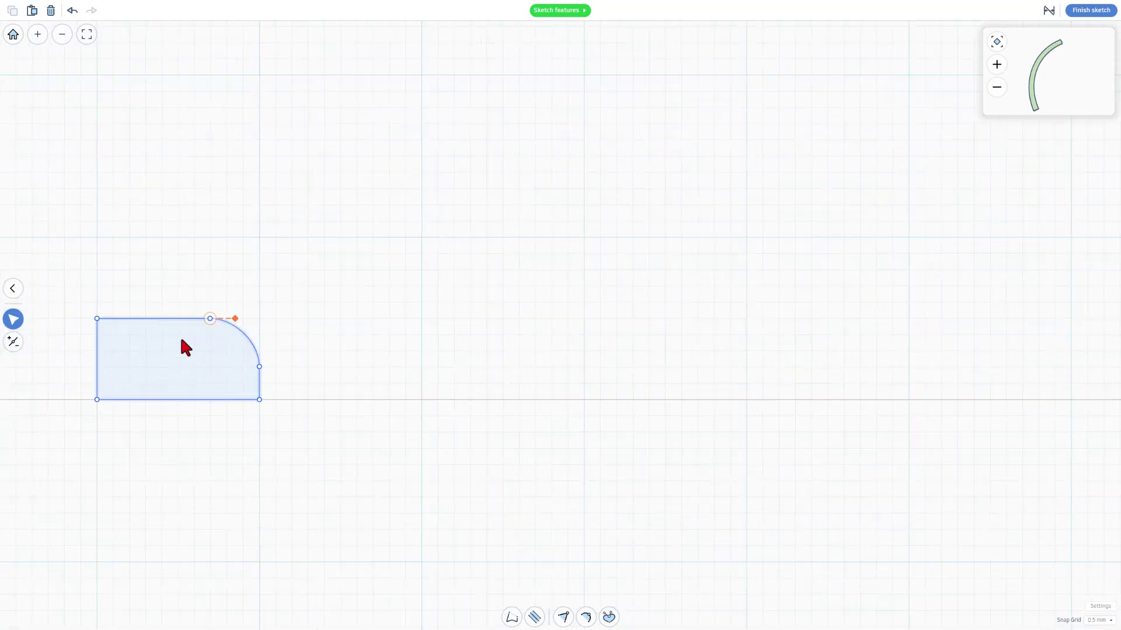
Finish the profile sketch and check the rounded arc's overall width and length on the workplane
{"action": "left_click", "coordinate": [1087, 11]}
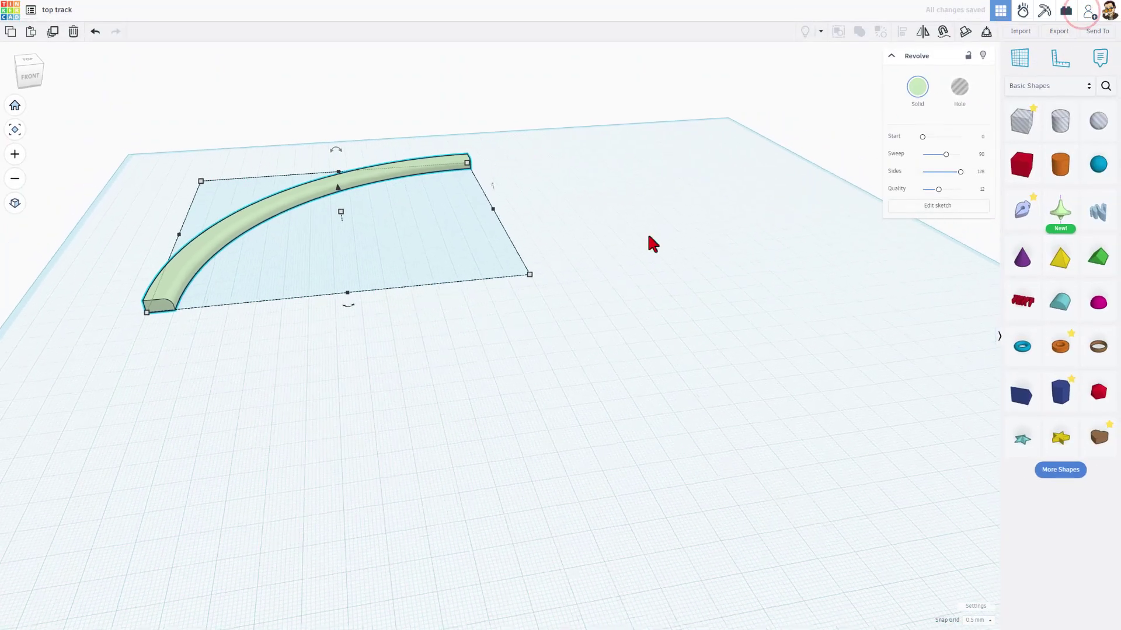
{"action": "right_click_drag", "start_coordinate": [238, 272], "coordinate": [258, 261]}
{"action": "right_click_drag", "start_coordinate": [305, 325], "coordinate": [327, 339]}
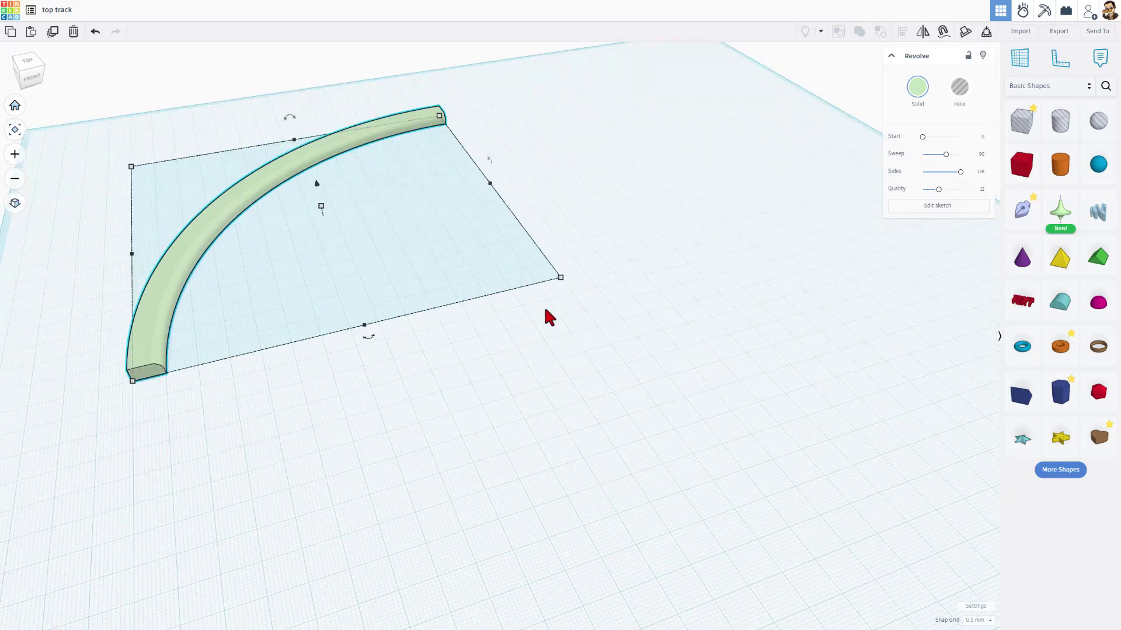
{"action": "left_click", "coordinate": [563, 275]}
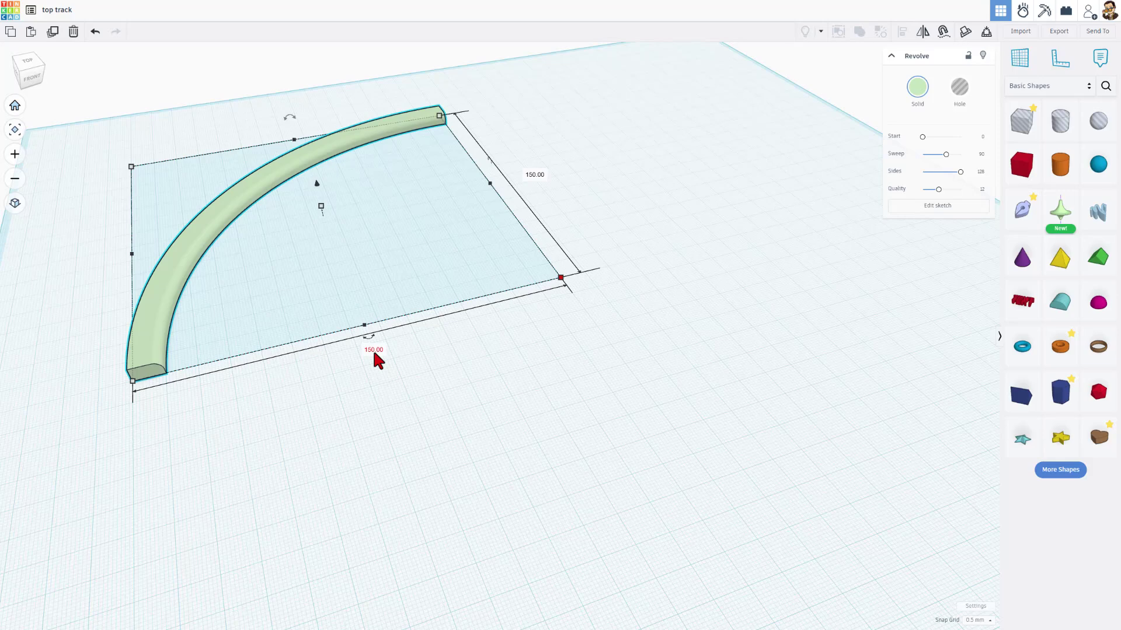
{"action": "right_click_drag", "start_coordinate": [491, 382], "coordinate": [313, 413]}
{"action": "scroll", "coordinate": [199, 340], "scroll_direction": "up", "scroll_amount": 1}
{"action": "scroll", "coordinate": [200, 335], "scroll_direction": "up", "scroll_amount": 1}
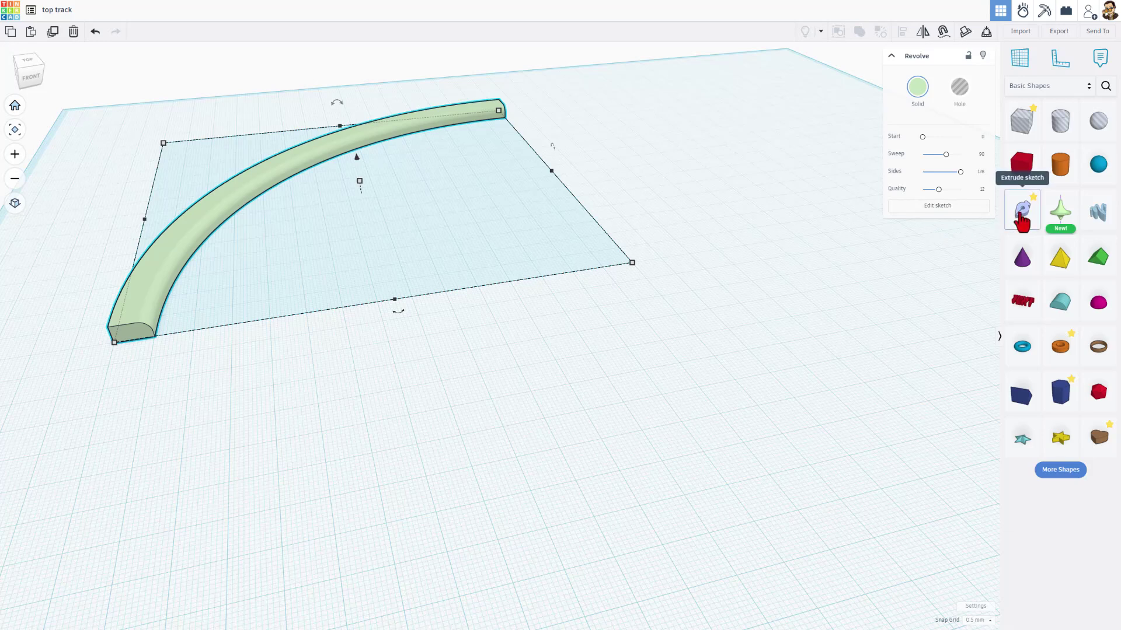
Start an Extrude sketch on the workplane near the arc's front end, with the snap grid set to 1.0 mm
{"action": "mouse_move", "coordinate": [1022, 220]}
{"action": "left_mouse_down"}
{"action": "mouse_move", "coordinate": [491, 306]}
{"action": "mouse_move", "coordinate": [194, 324]}
{"action": "mouse_move", "coordinate": [220, 323]}
{"action": "mouse_move", "coordinate": [62, 393]}
{"action": "mouse_move", "coordinate": [55, 343]}
{"action": "mouse_move", "coordinate": [81, 328]}
{"action": "mouse_move", "coordinate": [187, 329]}
{"action": "mouse_move", "coordinate": [237, 299]}
{"action": "mouse_move", "coordinate": [560, 415]}
{"action": "mouse_move", "coordinate": [903, 617]}
{"action": "mouse_move", "coordinate": [964, 620]}
{"action": "left_mouse_up"}
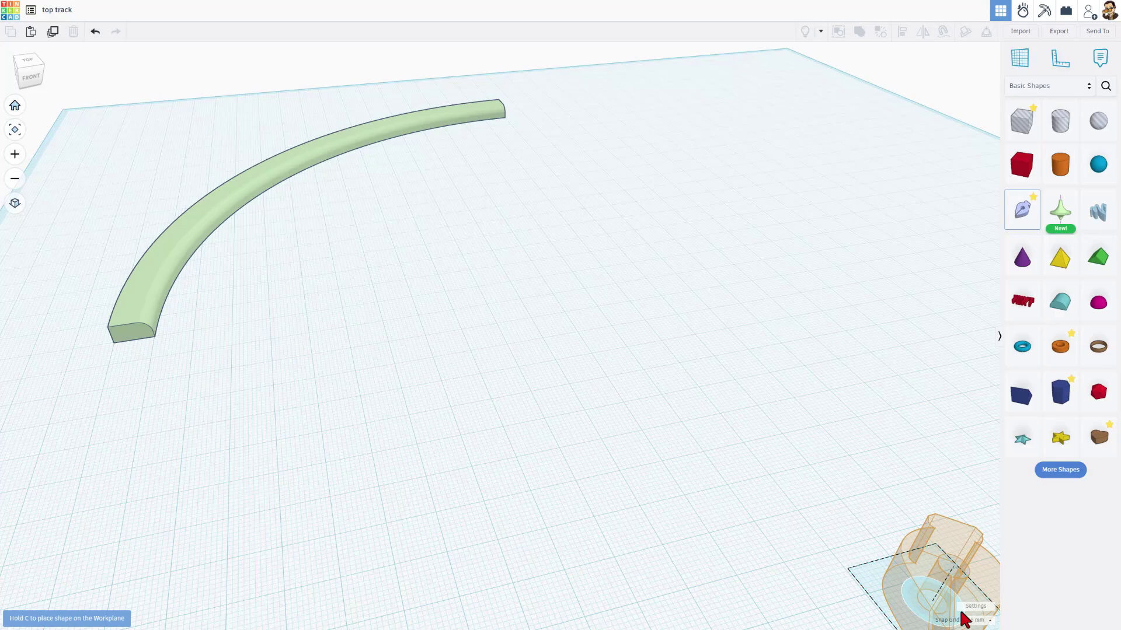
{"action": "left_click", "coordinate": [974, 621]}
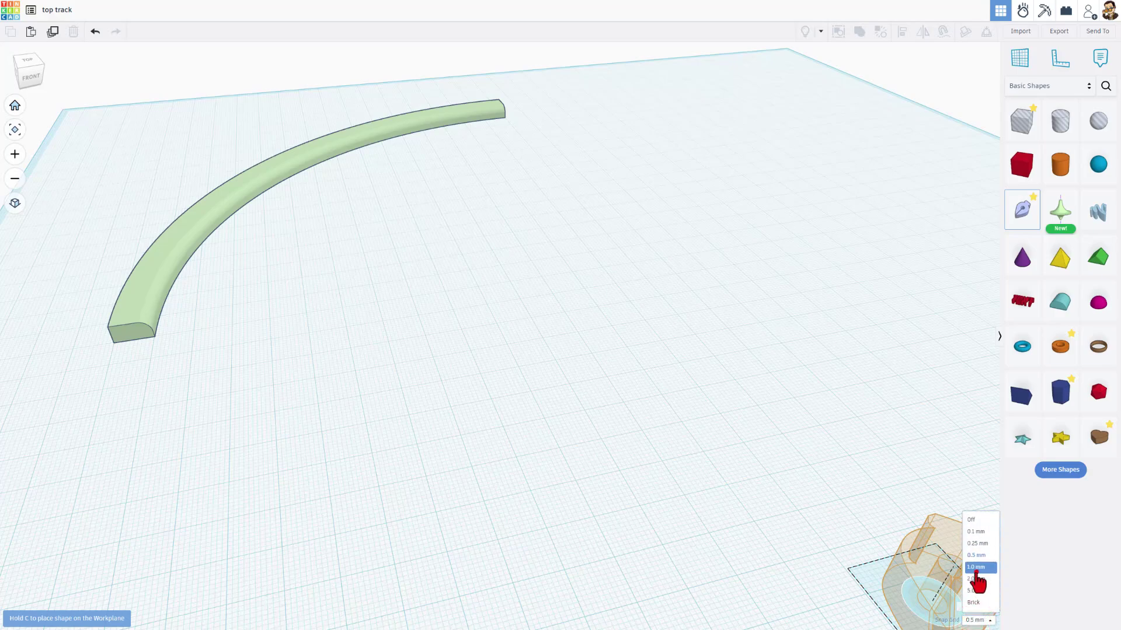
{"action": "left_click", "coordinate": [976, 572]}
{"action": "left_click", "coordinate": [233, 304]}
{"action": "scroll", "coordinate": [232, 305], "scroll_direction": "up", "scroll_amount": 10}
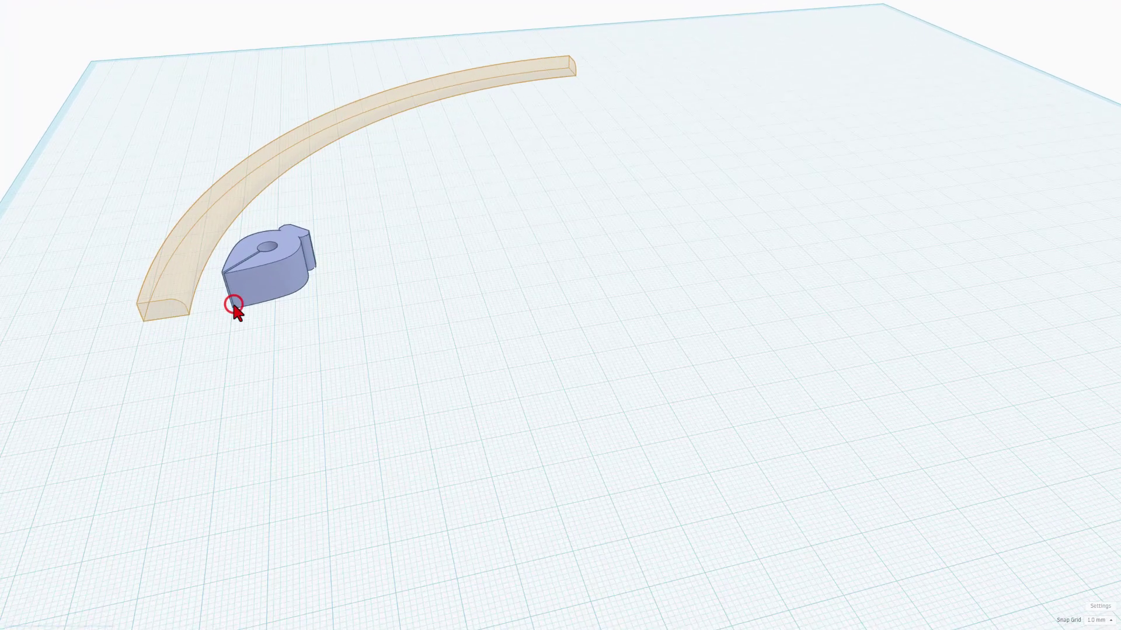
{"action": "double_click", "coordinate": [231, 304]}
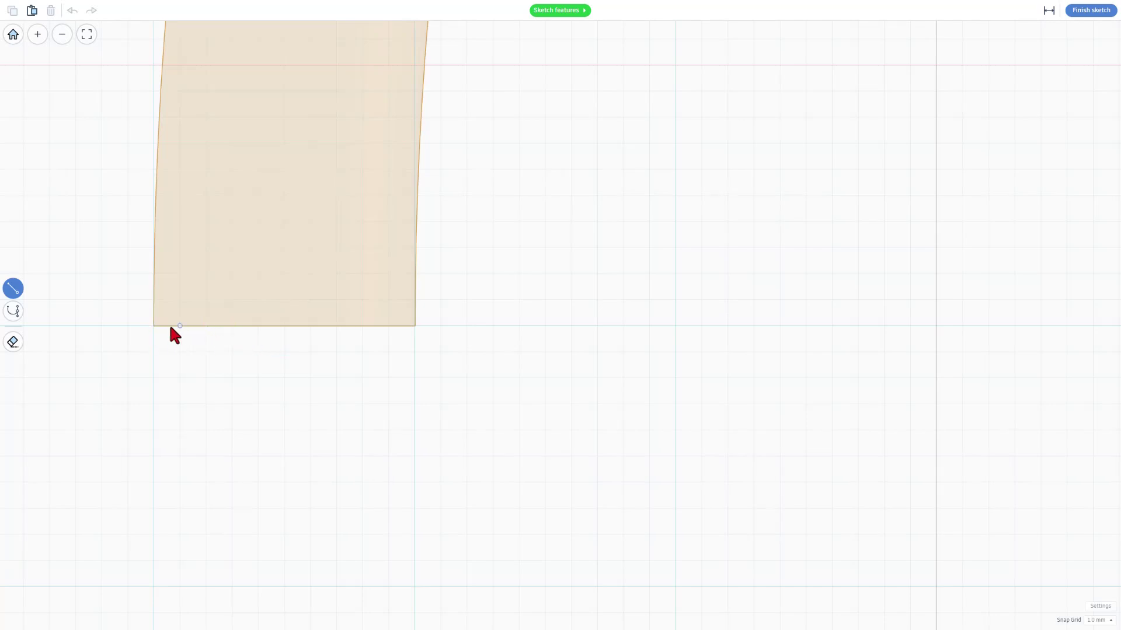
Sketch a closed bow-tie connector 6 mm wide and 10 mm long with its narrow waist on the arc's end edge, and finish the sketch
{"action": "left_click", "coordinate": [232, 326]}
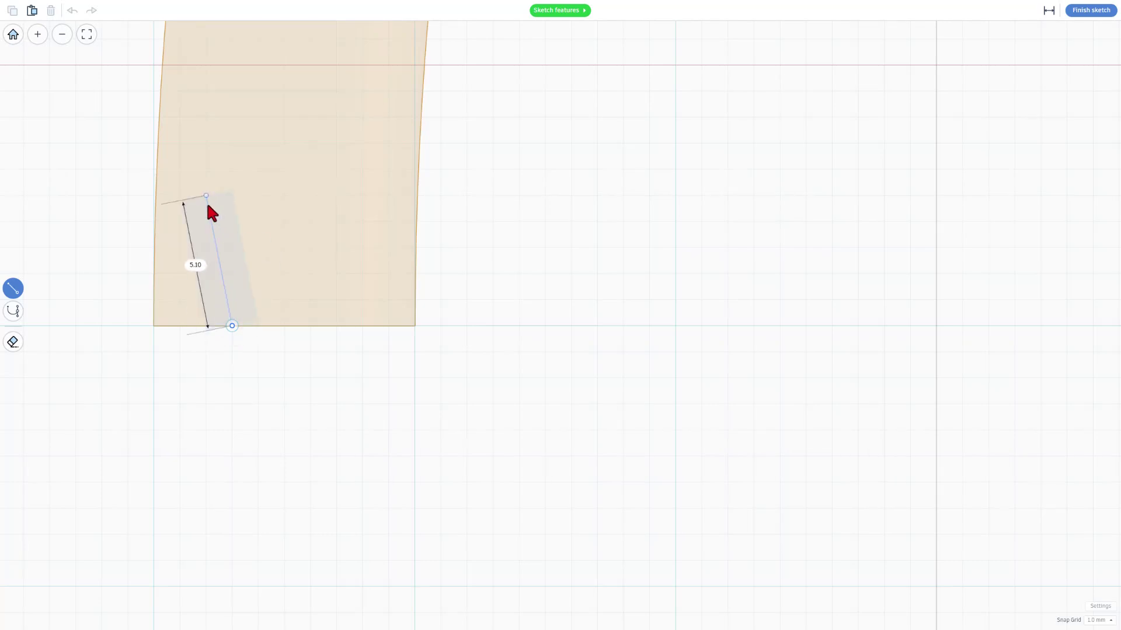
{"action": "left_click", "coordinate": [207, 206]}
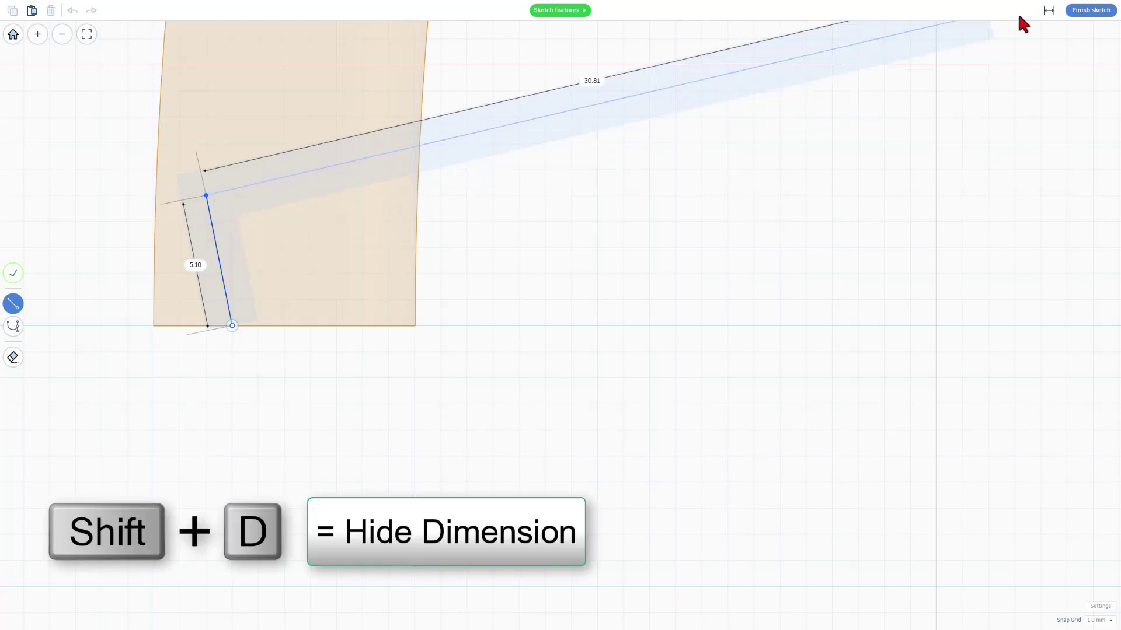
{"action": "left_click", "coordinate": [1049, 13]}
{"action": "left_click", "coordinate": [1049, 13]}
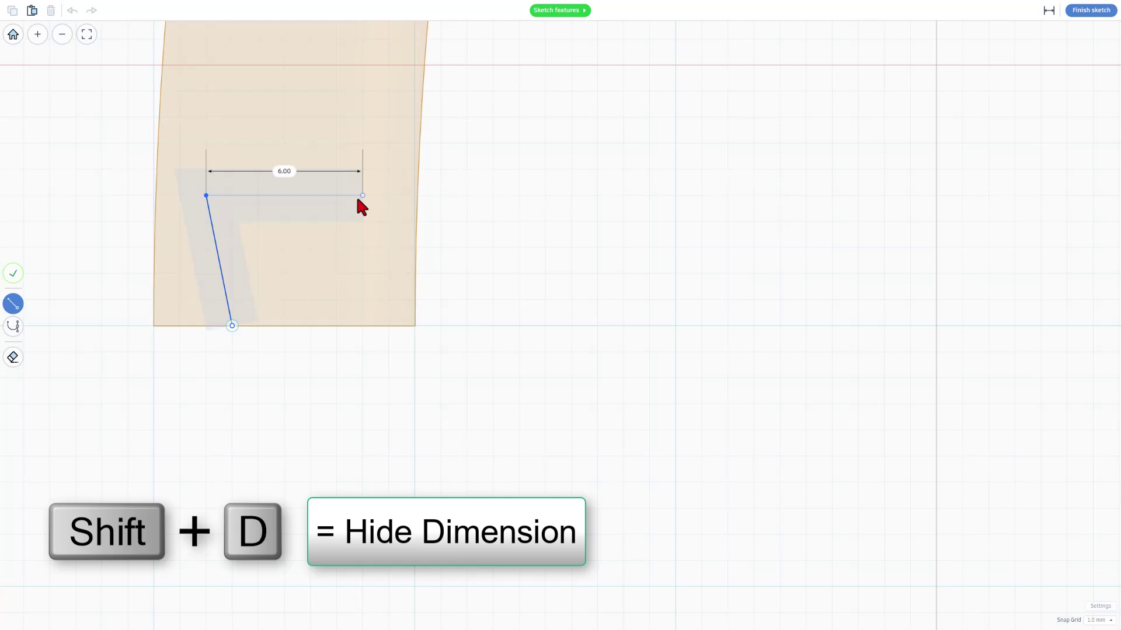
{"action": "left_click", "coordinate": [361, 196]}
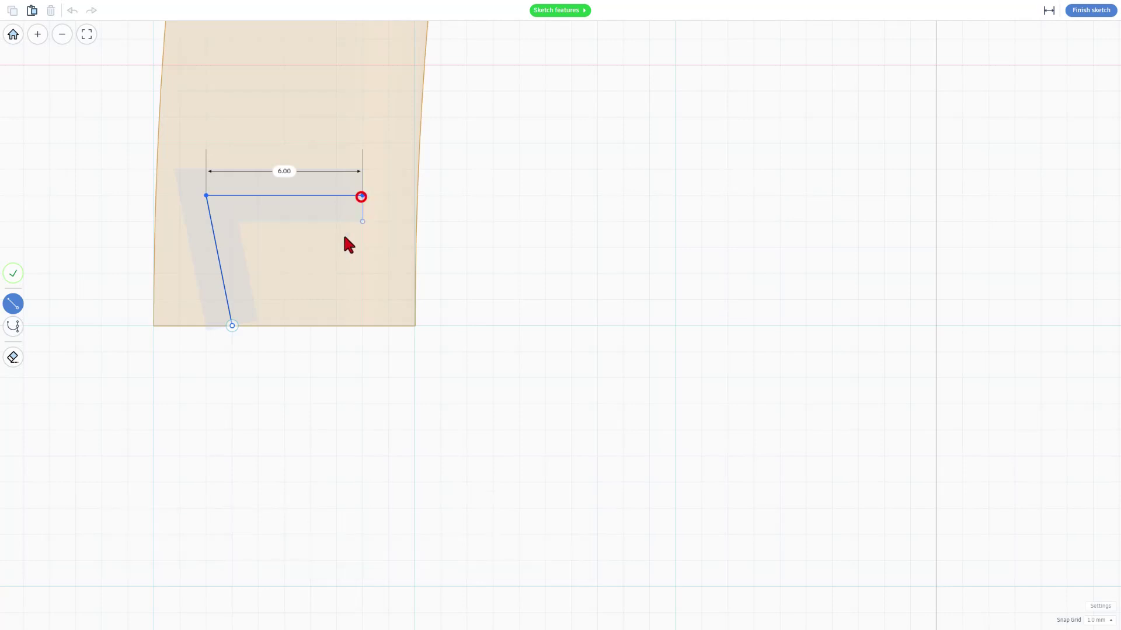
{"action": "left_click", "coordinate": [336, 326]}
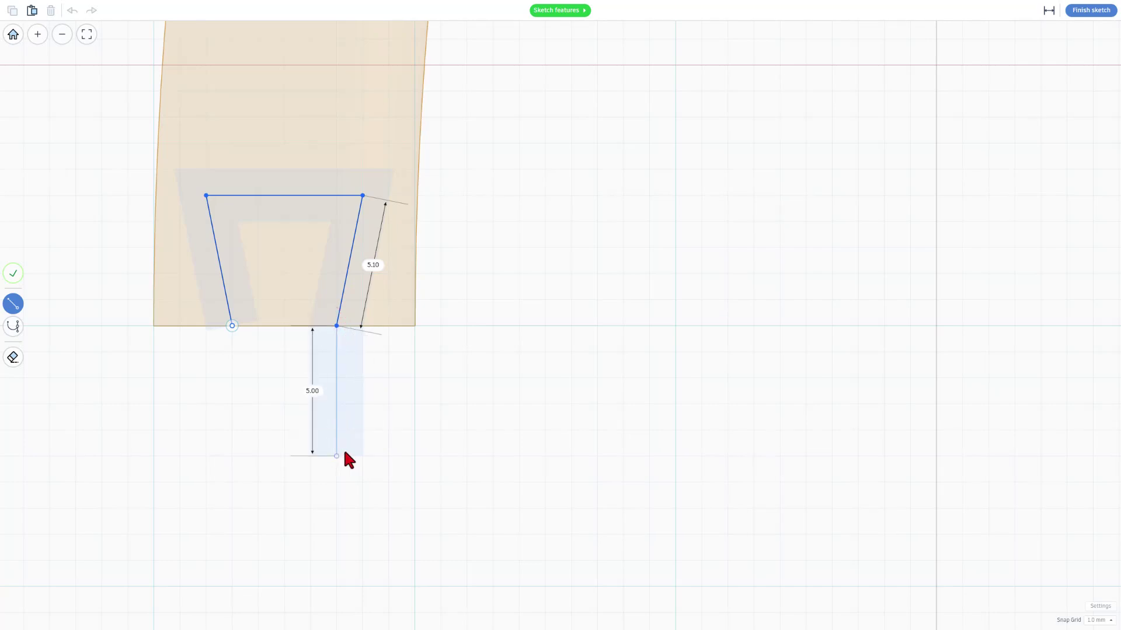
{"action": "left_click", "coordinate": [362, 456]}
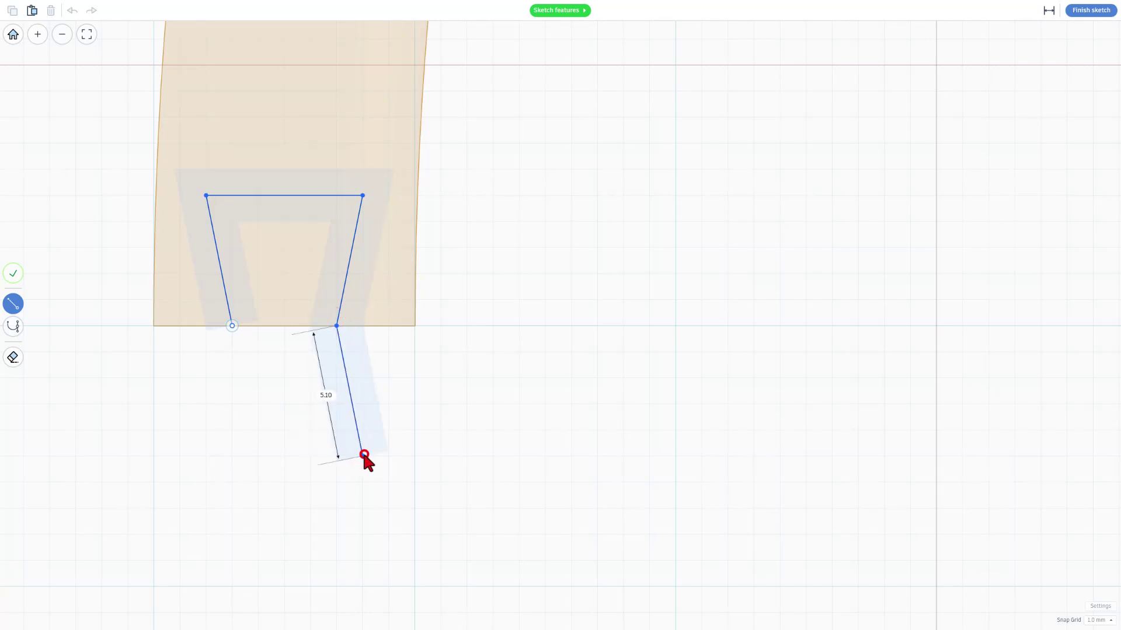
{"action": "left_click", "coordinate": [212, 456]}
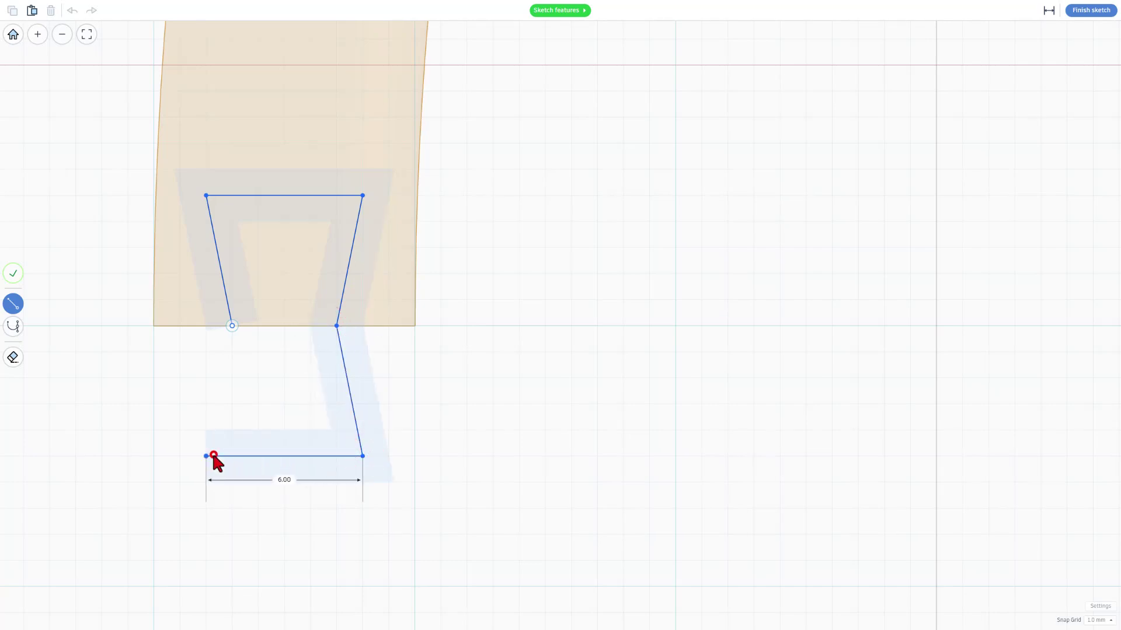
{"action": "left_click", "coordinate": [231, 330]}
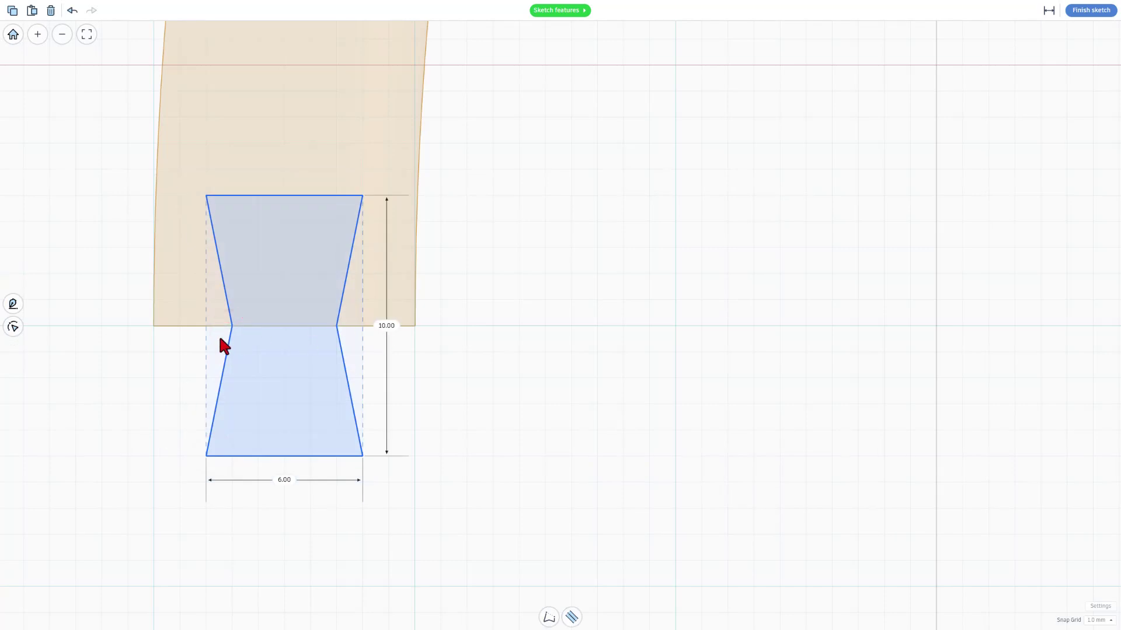
{"action": "left_click", "coordinate": [1085, 11]}
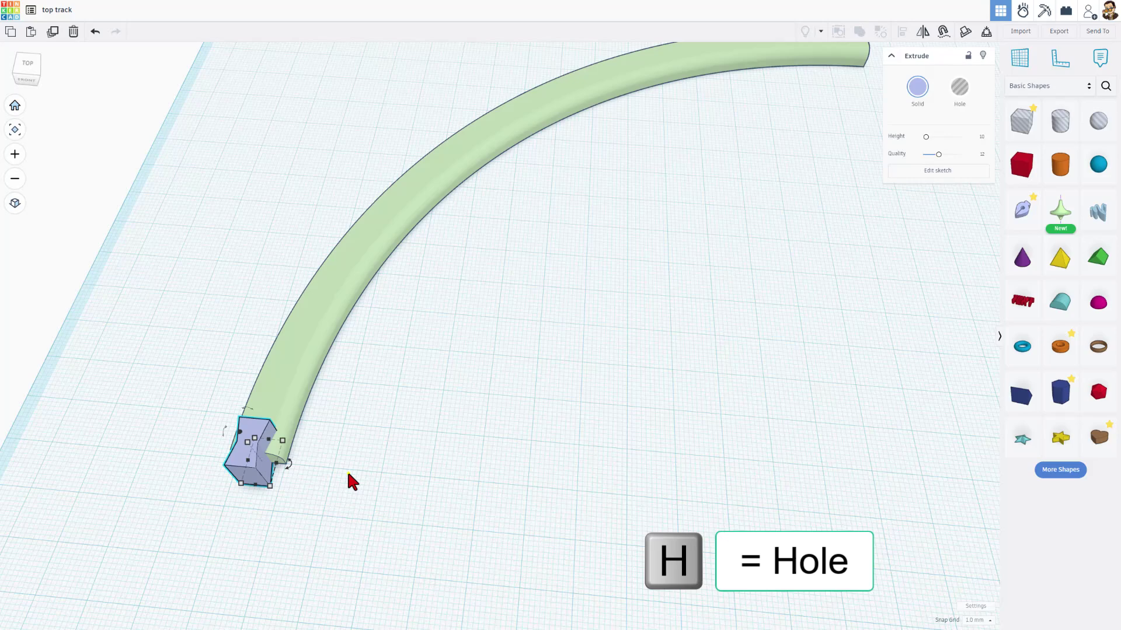
Turn the extruded bow-tie connector into a hole and set its height to 5 mm
{"action": "right_click_drag", "start_coordinate": [349, 474], "coordinate": [238, 330]}
{"action": "left_click", "coordinate": [214, 311]}
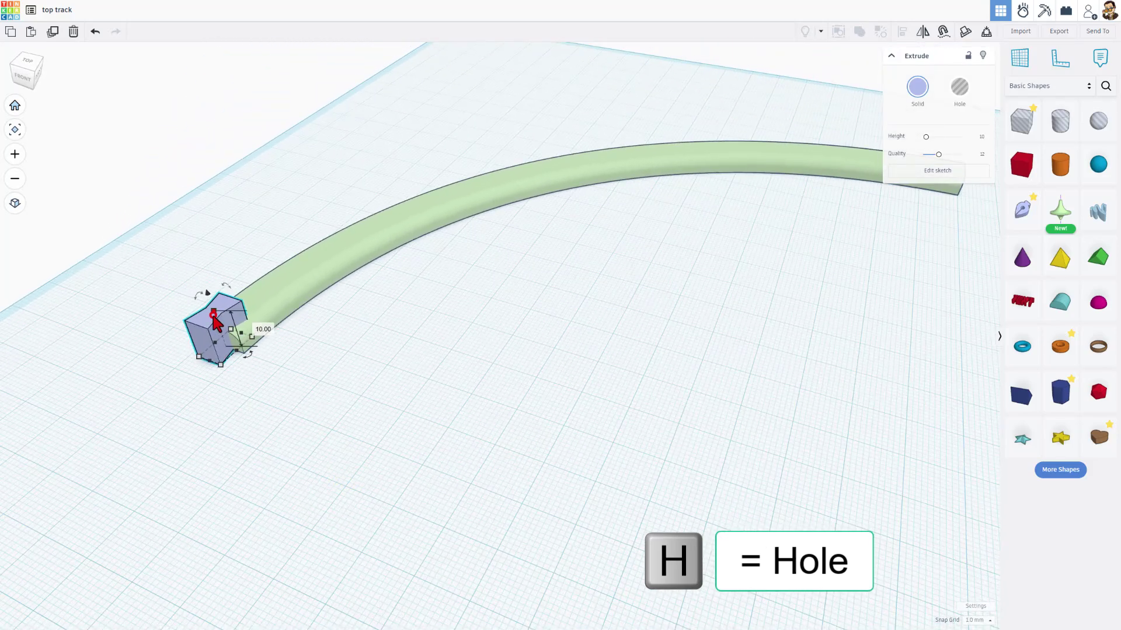
{"action": "left_click", "coordinate": [952, 107]}
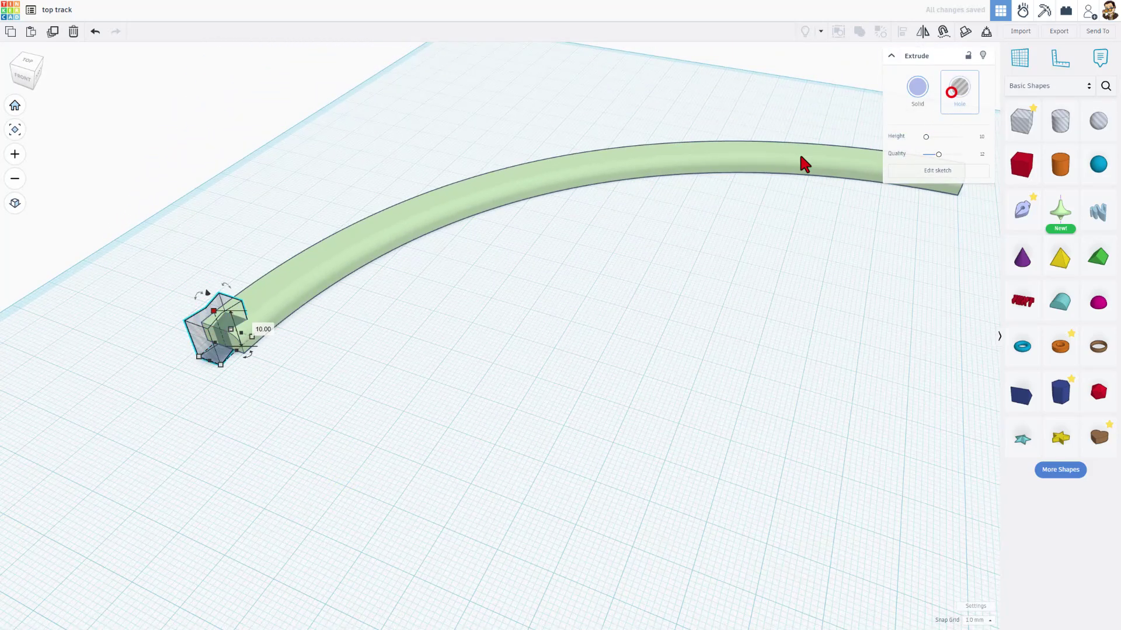
{"action": "left_click", "coordinate": [335, 399]}
{"action": "left_click", "coordinate": [215, 324]}
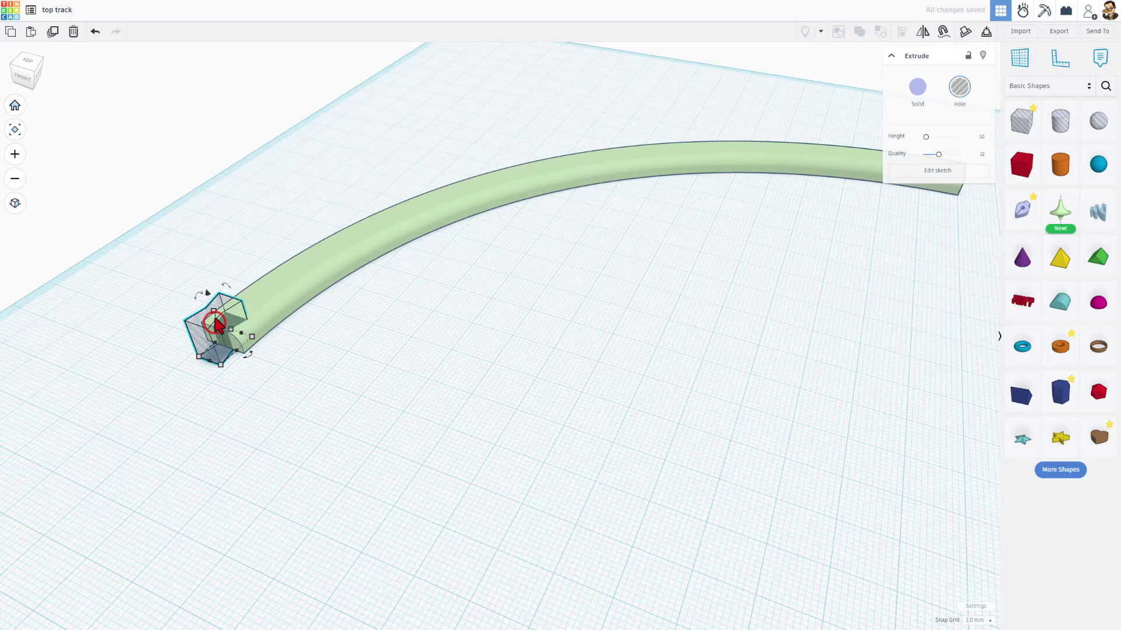
{"action": "left_click", "coordinate": [263, 329]}
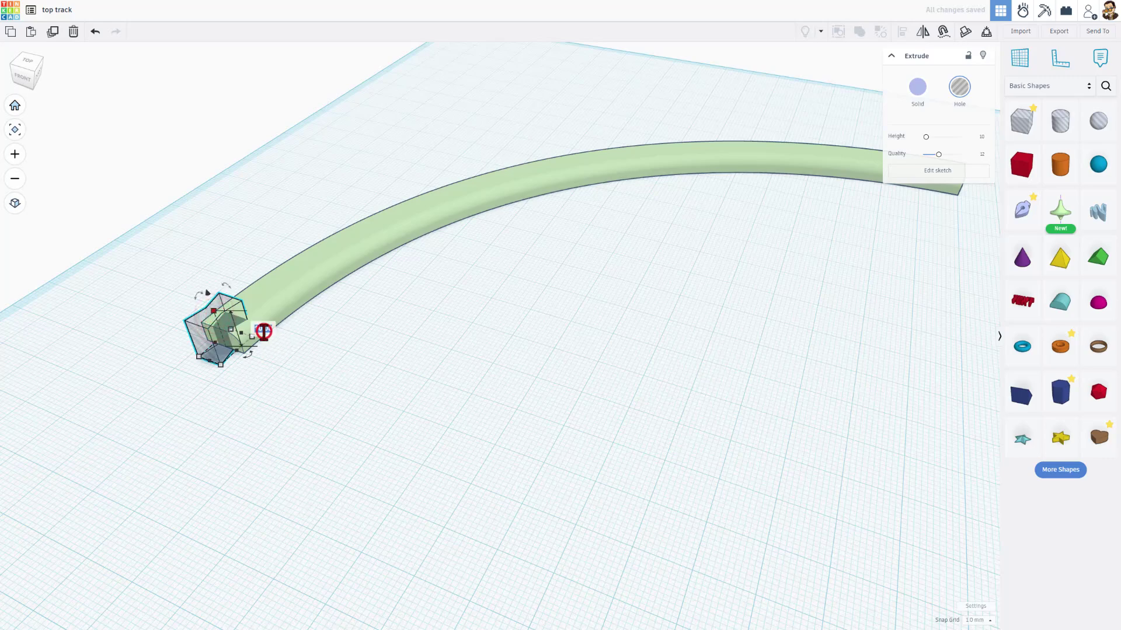
{"action": "type", "text": "5"}
{"action": "key", "text": "Return"}
Duplicate the connector hole, shift the copy clear of the arc's front end, and rotate it 90 degrees on the workplane
{"action": "middle_click_drag", "start_coordinate": [386, 380], "coordinate": [395, 428]}
{"action": "right_click_drag", "start_coordinate": [628, 331], "coordinate": [774, 207]}
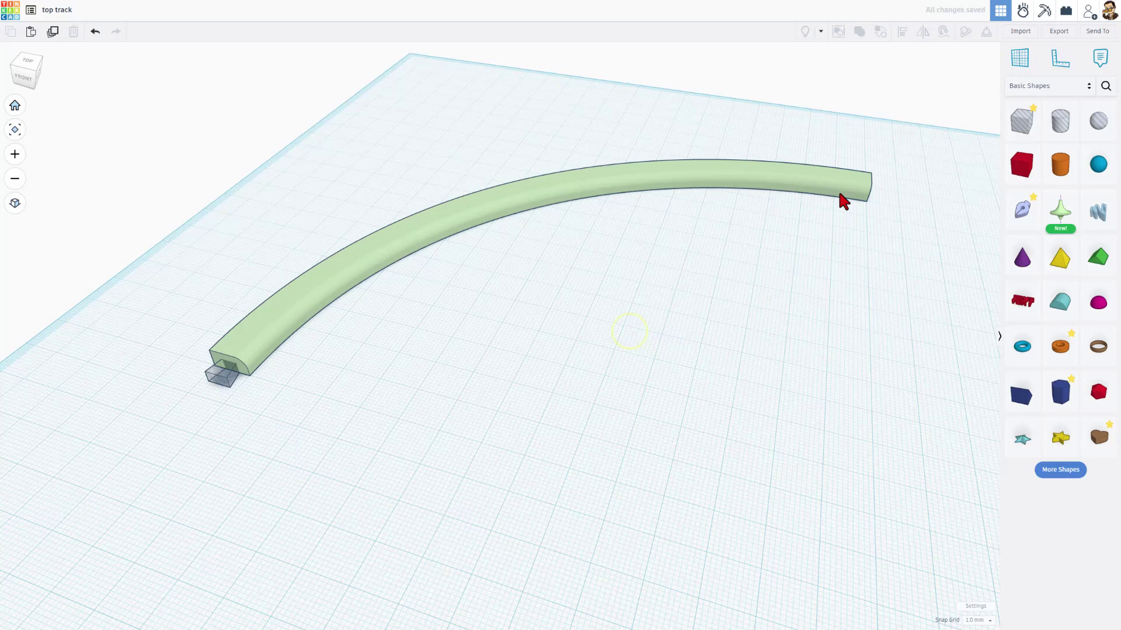
{"action": "left_click", "coordinate": [211, 379]}
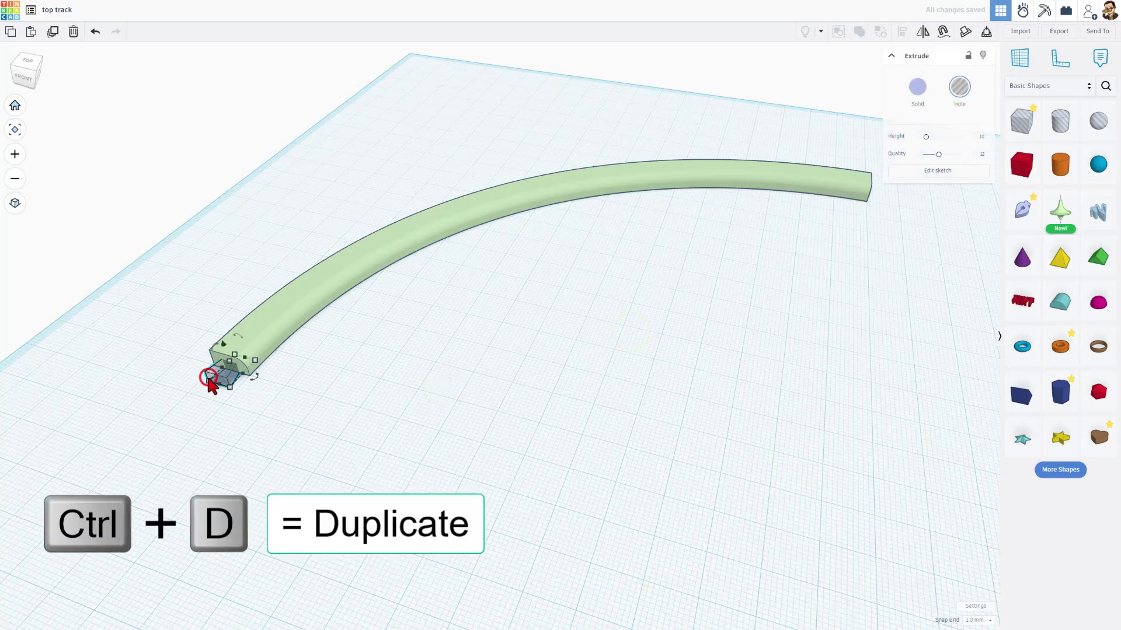
{"action": "key", "text": "ctrl+d"}
{"action": "key", "text": "shift+Right"}
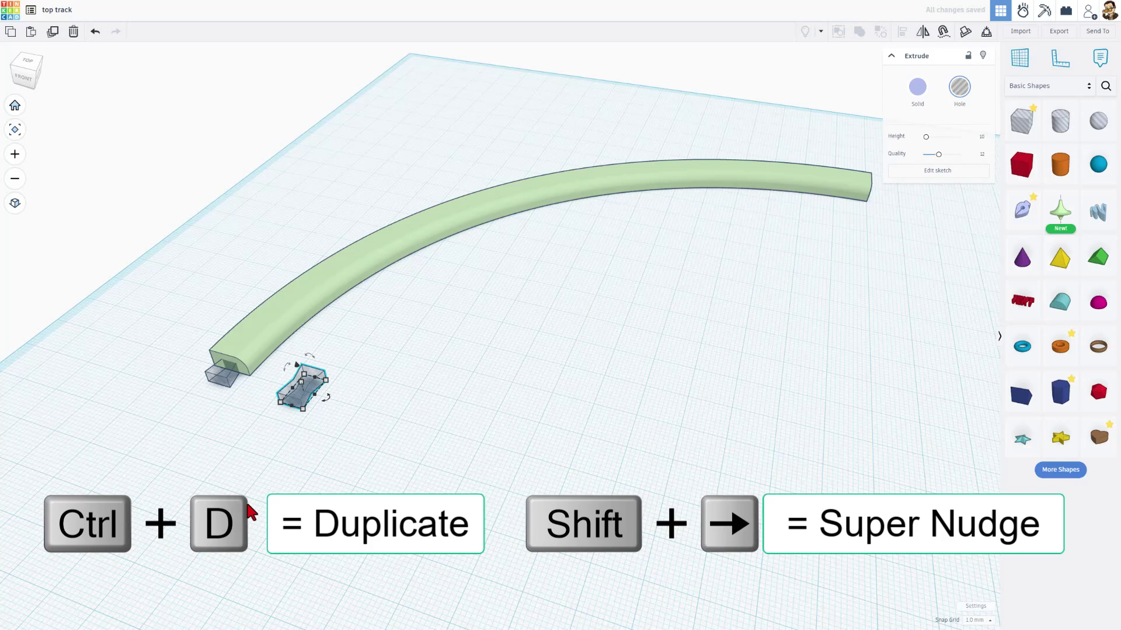
{"action": "mouse_move", "coordinate": [329, 399]}
{"action": "left_click_drag", "start_coordinate": [329, 398], "coordinate": [287, 473]}
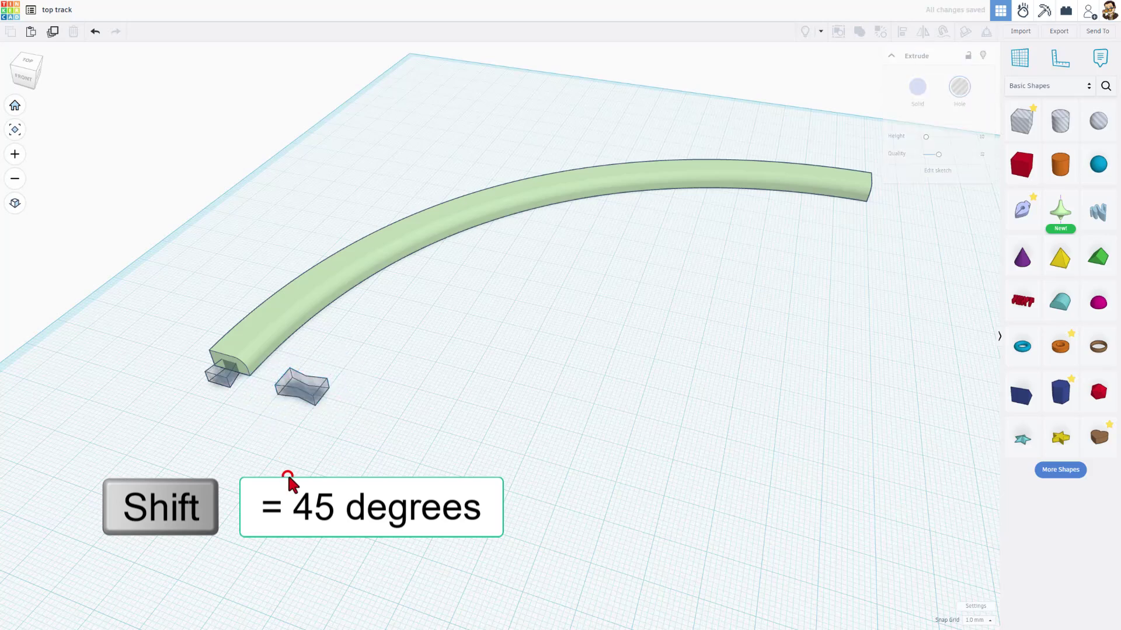
{"action": "left_click", "coordinate": [286, 475]}
Move the rotated connector hole to the arc's far end so that it straddles the end face
{"action": "mouse_move", "coordinate": [286, 475]}
{"action": "right_mouse_down"}
{"action": "mouse_move", "coordinate": [421, 455]}
{"action": "mouse_move", "coordinate": [275, 437]}
{"action": "mouse_move", "coordinate": [337, 448]}
{"action": "mouse_move", "coordinate": [283, 467]}
{"action": "right_mouse_up"}
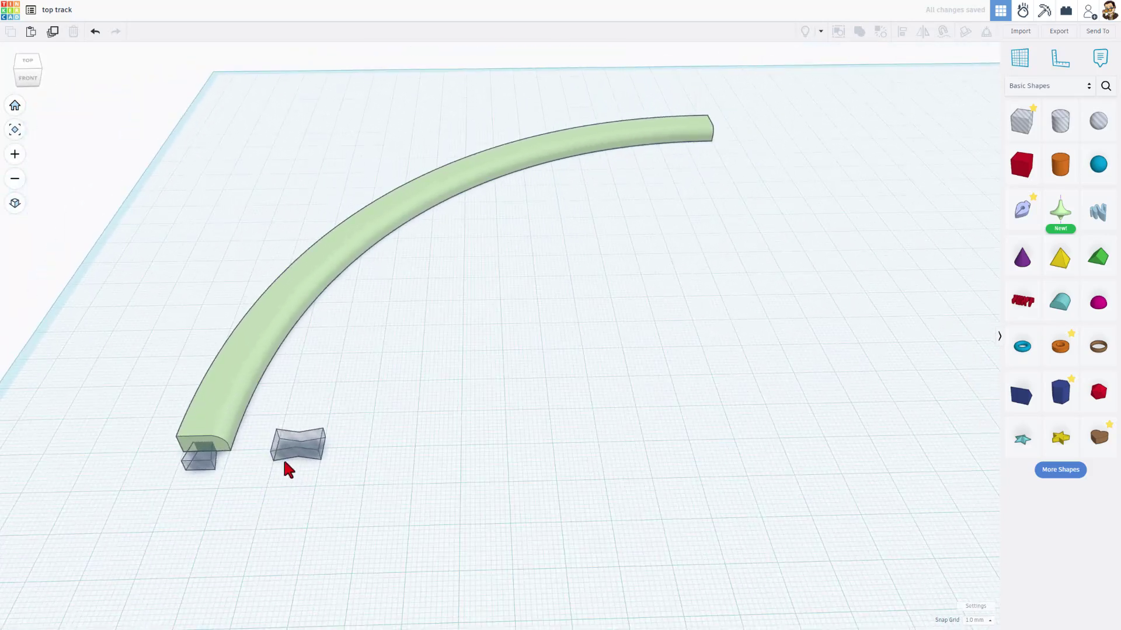
{"action": "left_click_drag", "start_coordinate": [294, 450], "coordinate": [719, 131]}
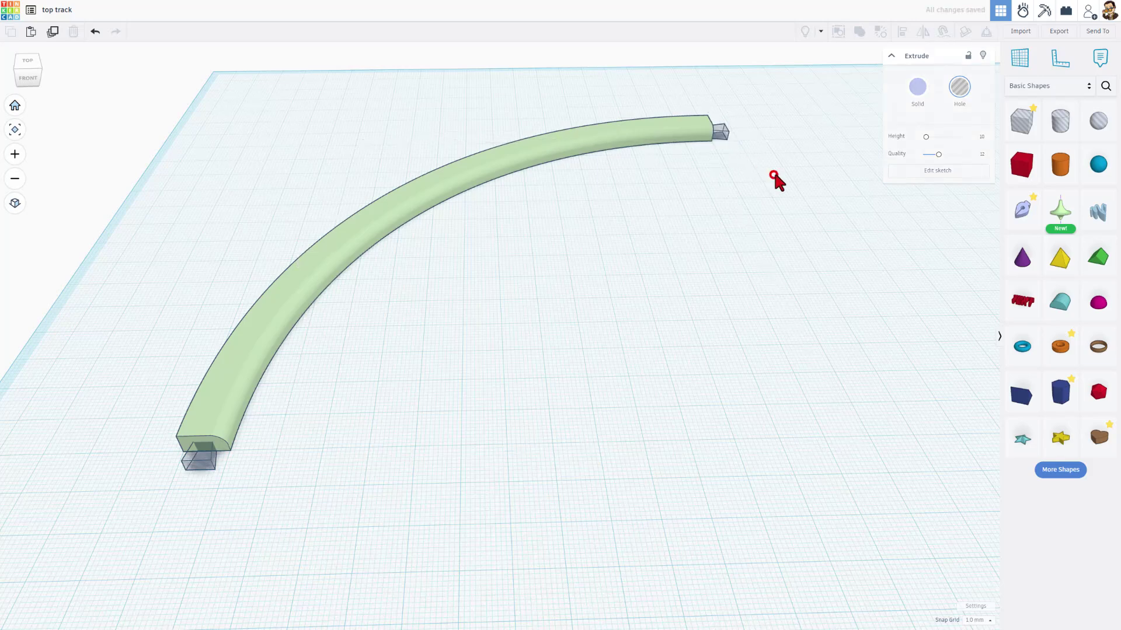
{"action": "left_click", "coordinate": [771, 171]}
Add a box beyond the arc's far end and resize it to 10 mm across, matching the track's width
{"action": "left_click", "coordinate": [723, 139]}
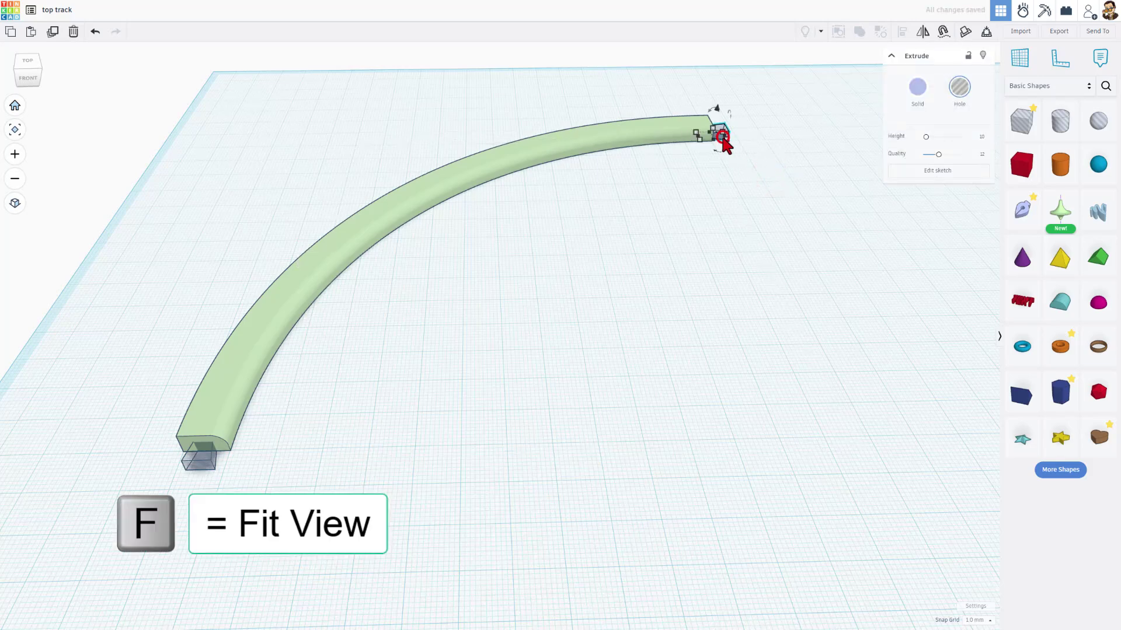
{"action": "key", "text": "f"}
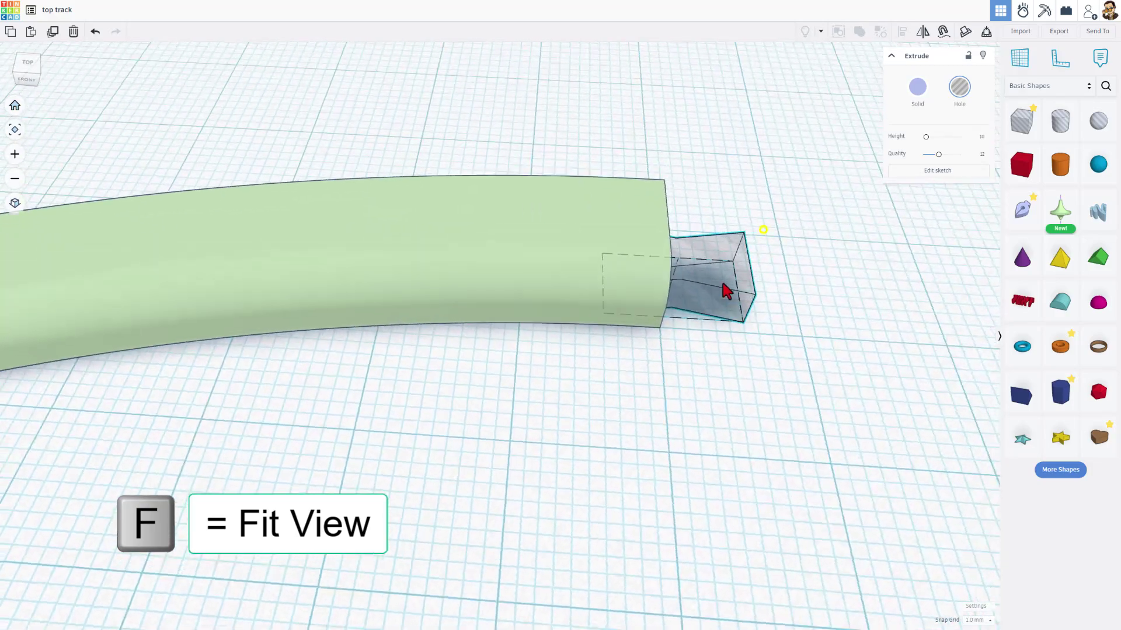
{"action": "right_click_drag", "start_coordinate": [723, 284], "coordinate": [609, 272]}
{"action": "left_click", "coordinate": [789, 316]}
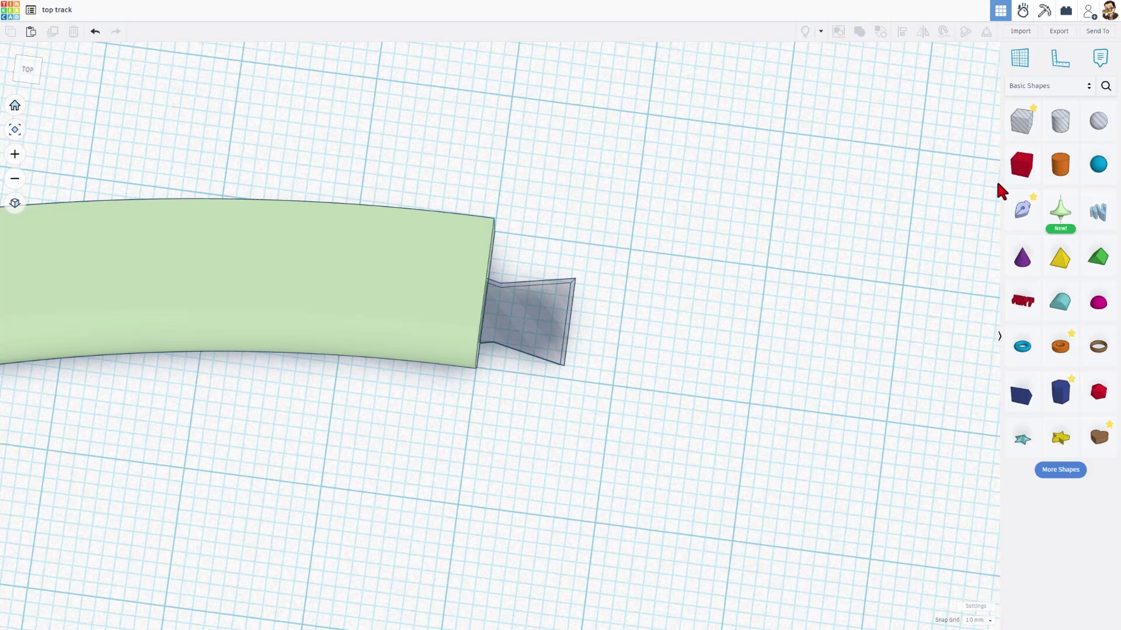
{"action": "left_click_drag", "start_coordinate": [1012, 175], "coordinate": [753, 474]}
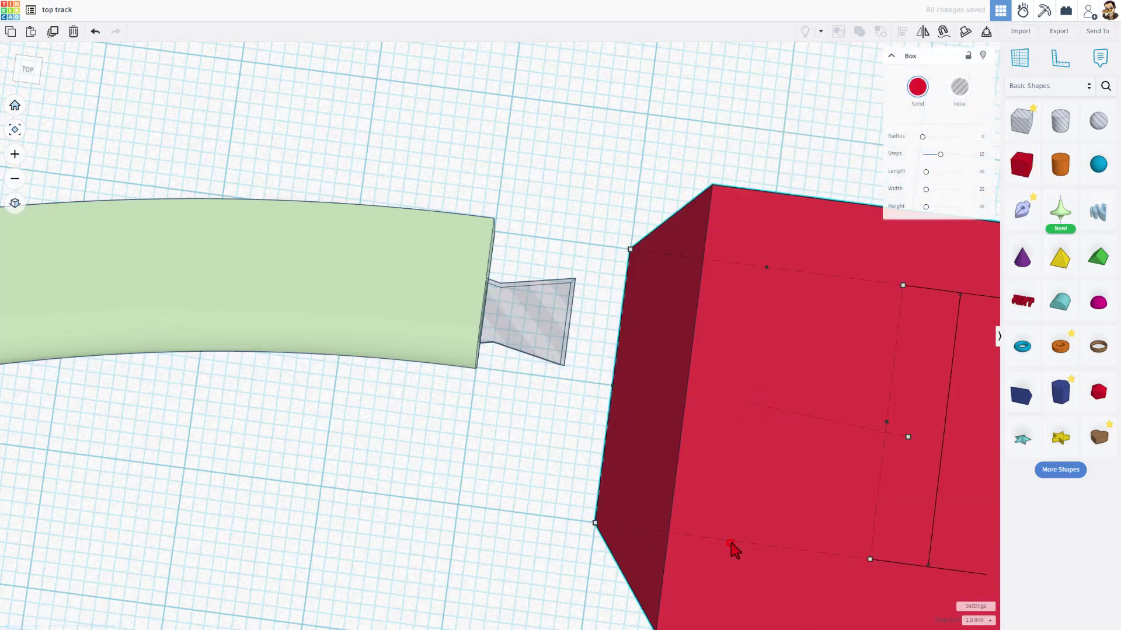
{"action": "left_click_drag", "start_coordinate": [731, 548], "coordinate": [720, 417]}
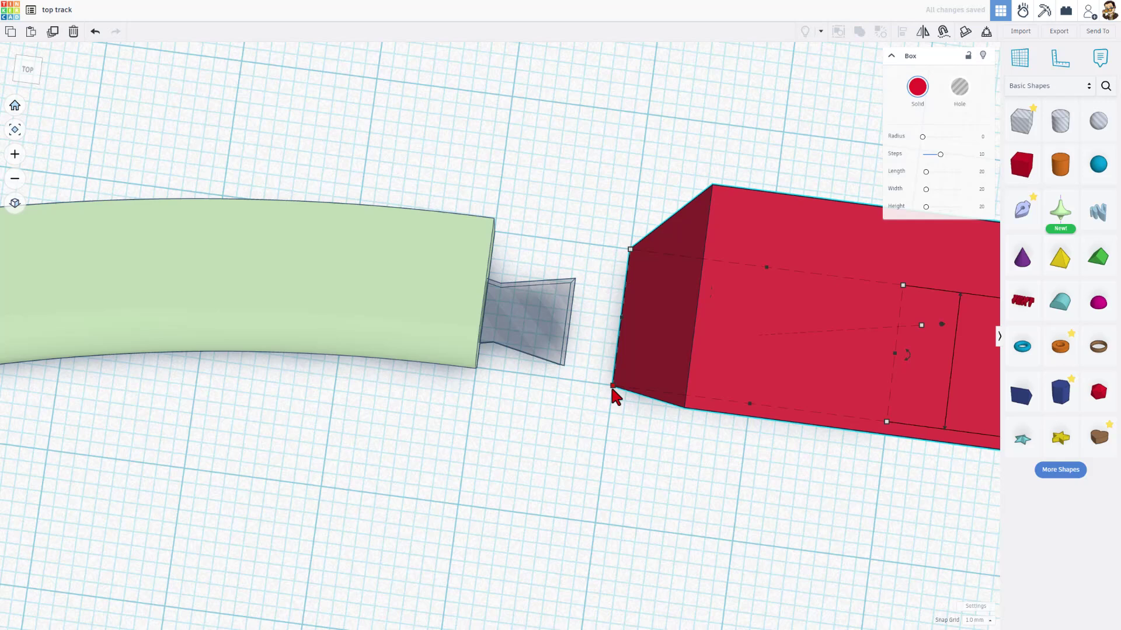
{"action": "left_click_drag", "start_coordinate": [616, 397], "coordinate": [613, 388]}
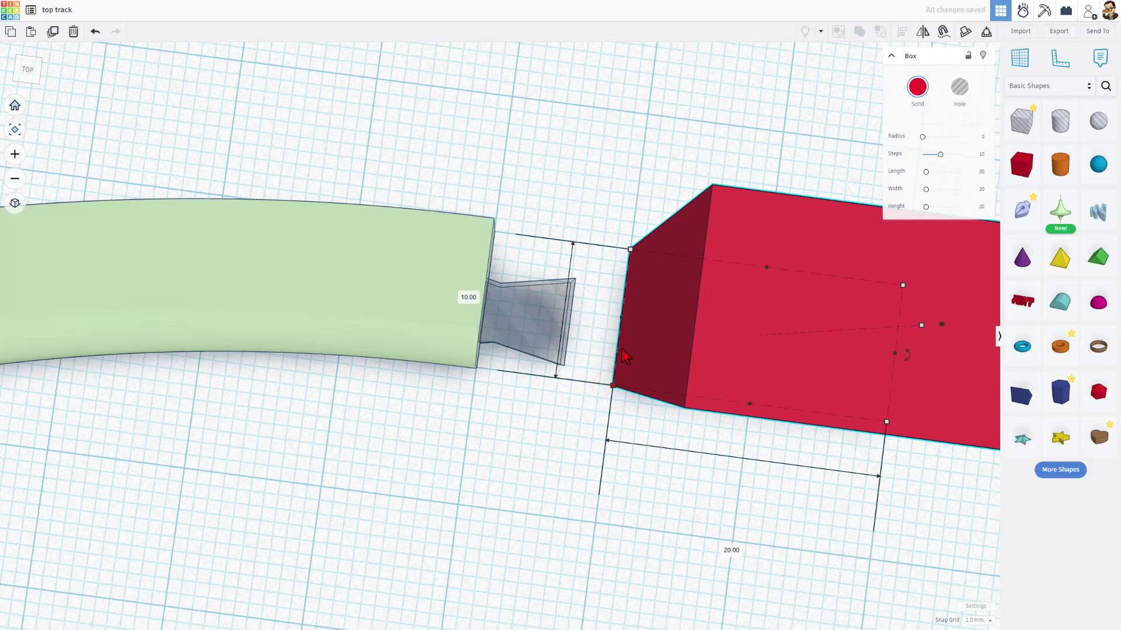
{"action": "left_click", "coordinate": [568, 420]}
Align the far connector hole and the box on their centres across the track's width
{"action": "left_click_drag", "start_coordinate": [555, 254], "coordinate": [658, 352]}
{"action": "key", "text": "l"}
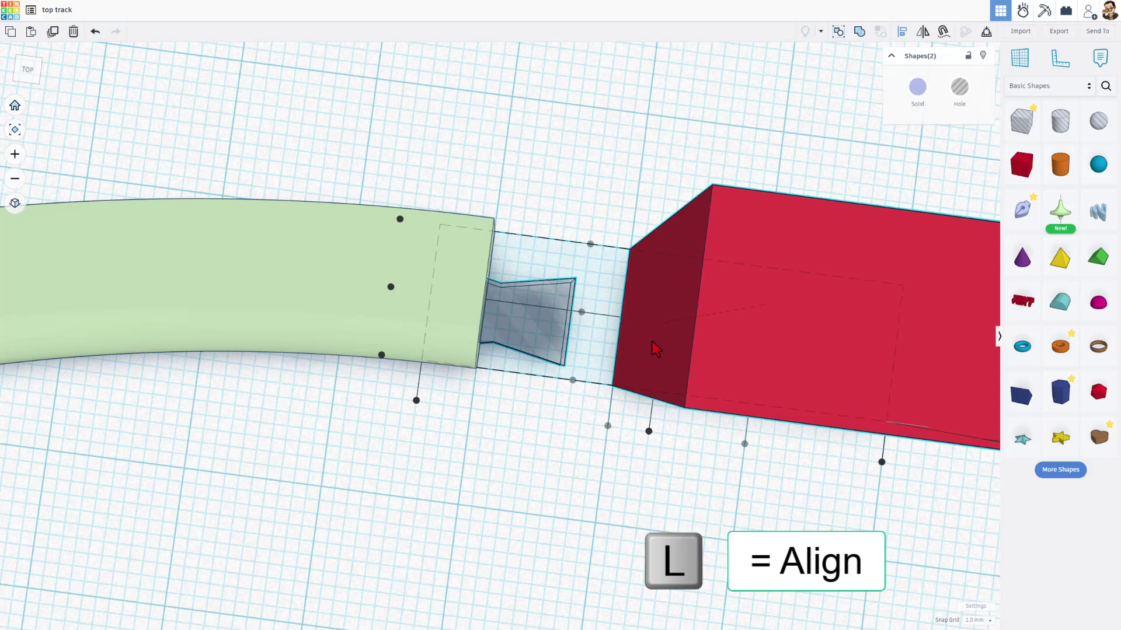
{"action": "left_click", "coordinate": [581, 316]}
{"action": "left_click", "coordinate": [549, 382]}
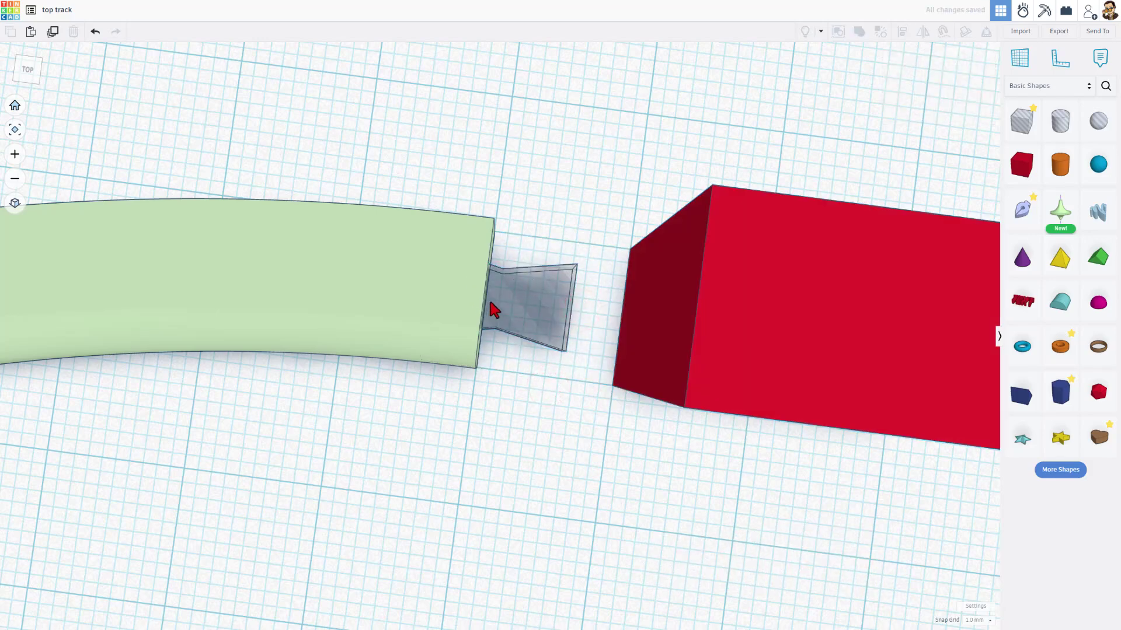
Nudge the far connector hole 1 mm into the arc so its narrow waist sits at the end face
{"action": "scroll", "coordinate": [490, 302], "scroll_direction": "up", "scroll_amount": 4}
{"action": "left_click", "coordinate": [525, 304]}
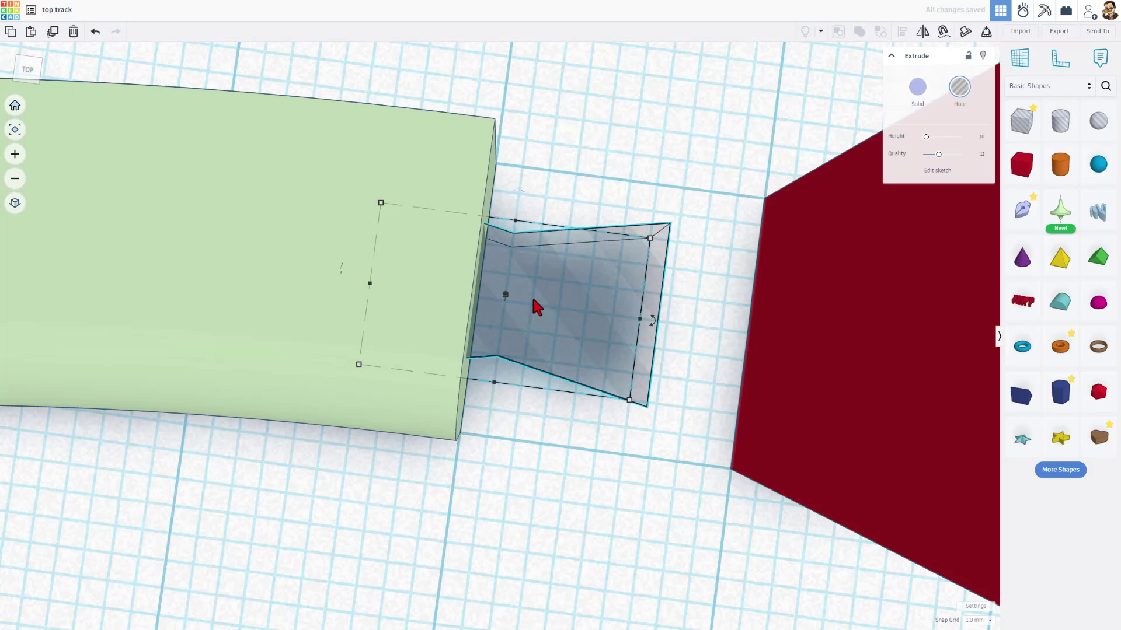
{"action": "key", "text": "Left"}
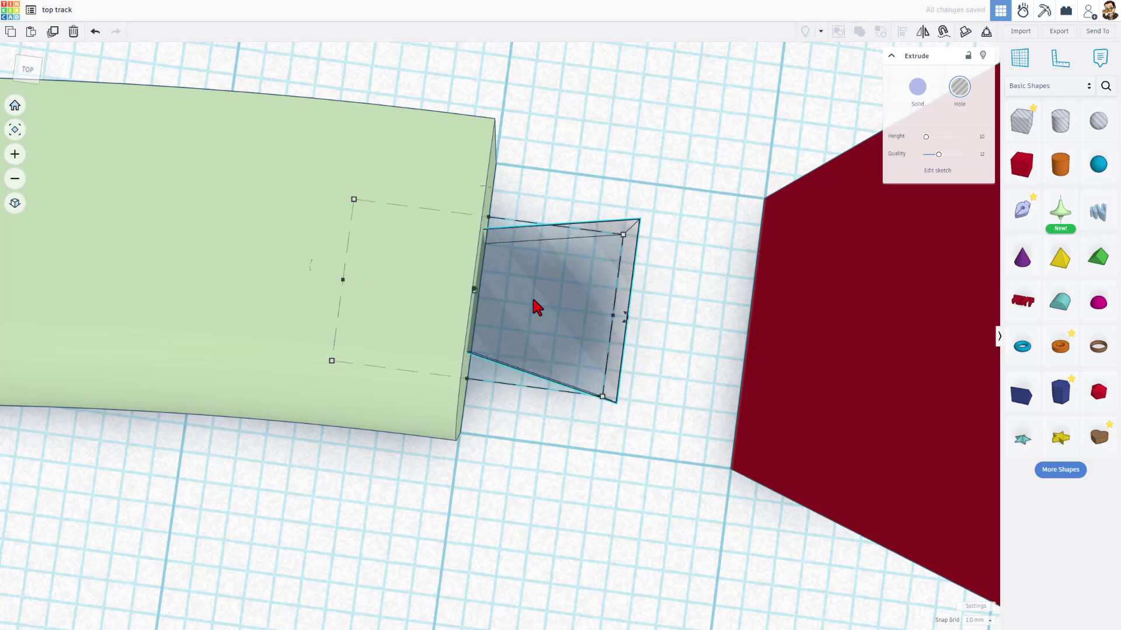
{"action": "scroll", "coordinate": [543, 286], "scroll_direction": "down", "scroll_amount": 5}
{"action": "left_click", "coordinate": [581, 294]}
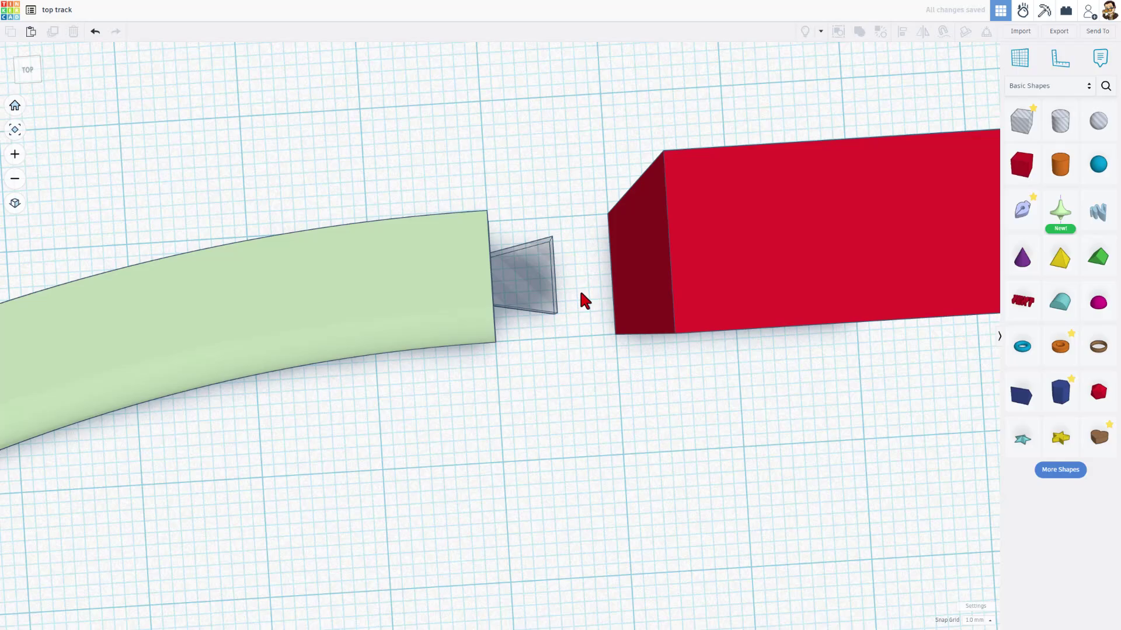
Review the far connector hole's sketch against the arc's end and delete the red alignment box
{"action": "double_click", "coordinate": [537, 286]}
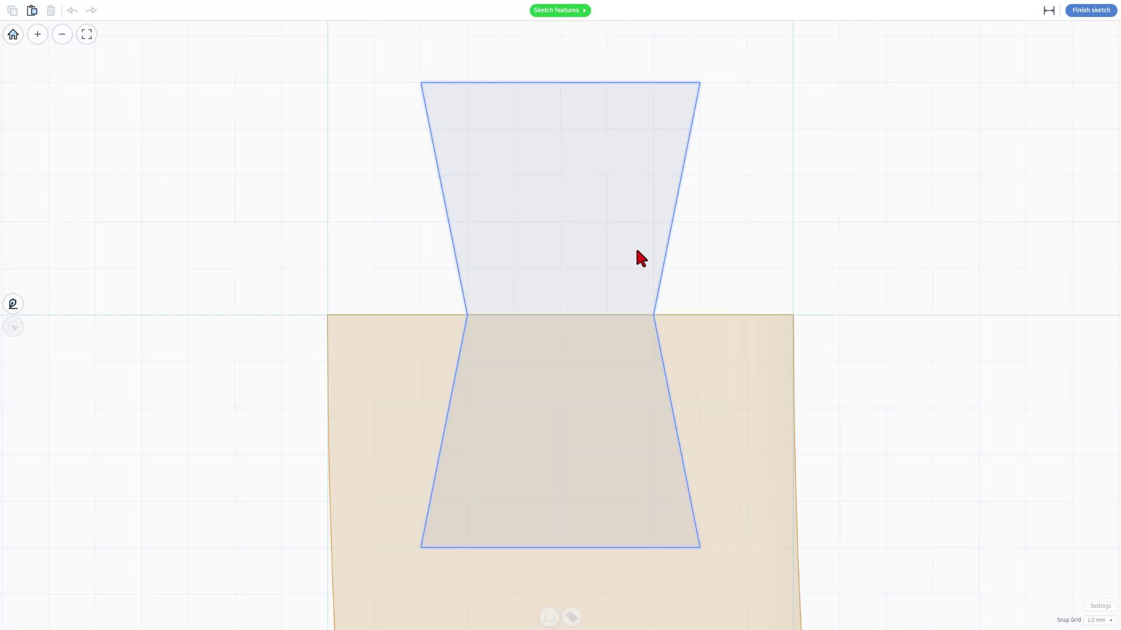
{"action": "left_click", "coordinate": [1080, 12]}
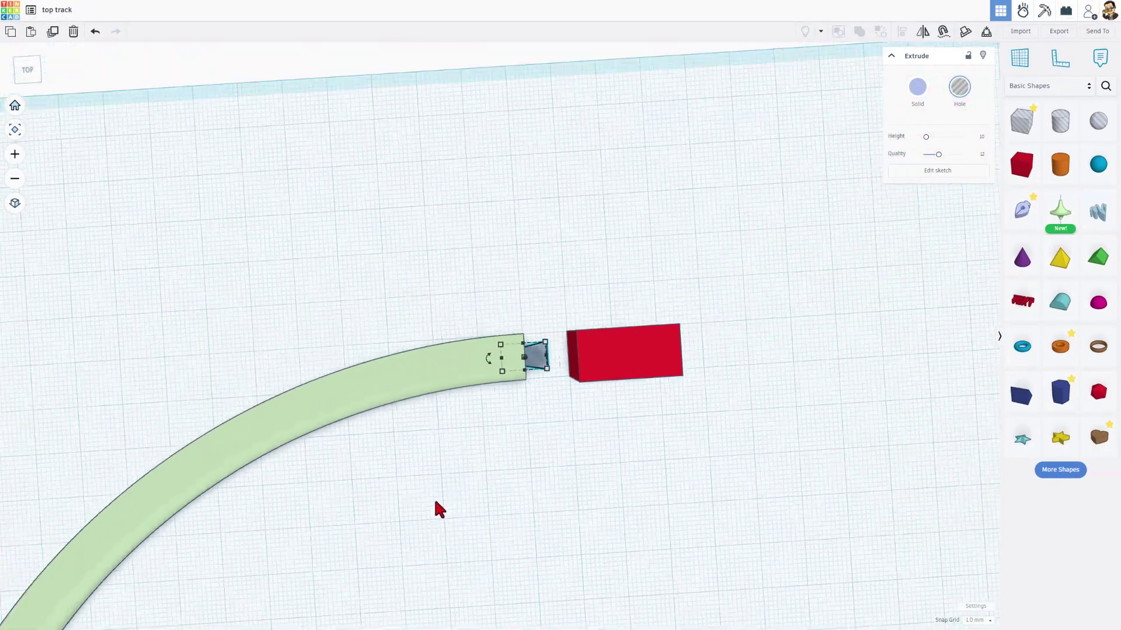
{"action": "right_click_drag", "start_coordinate": [607, 271], "coordinate": [738, 198]}
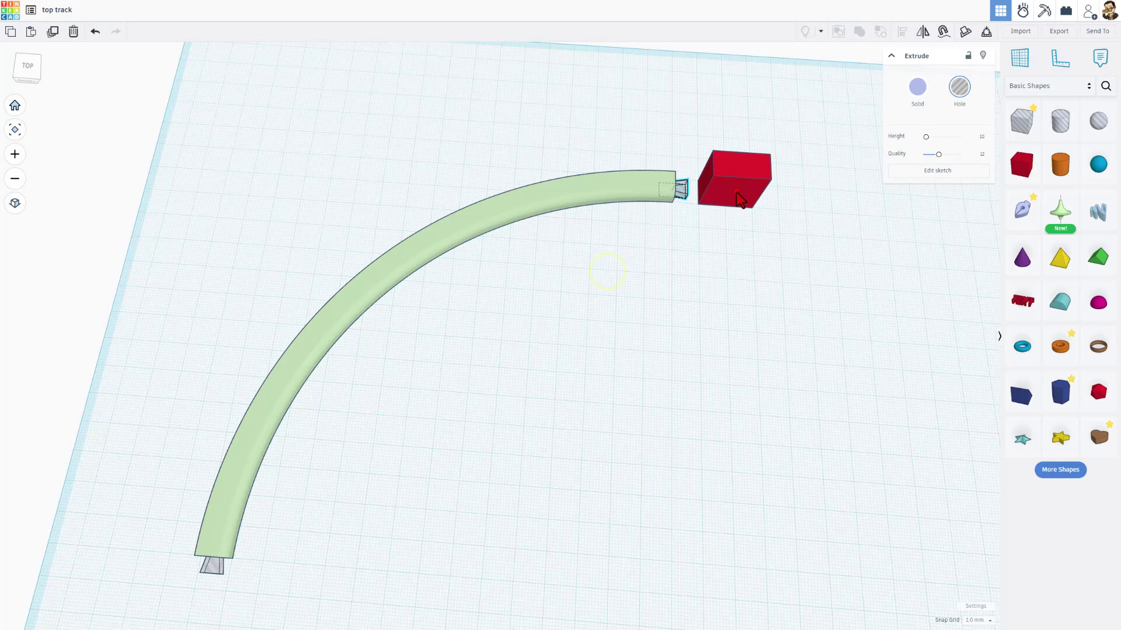
{"action": "left_click", "coordinate": [737, 198]}
{"action": "key", "text": "Delete"}
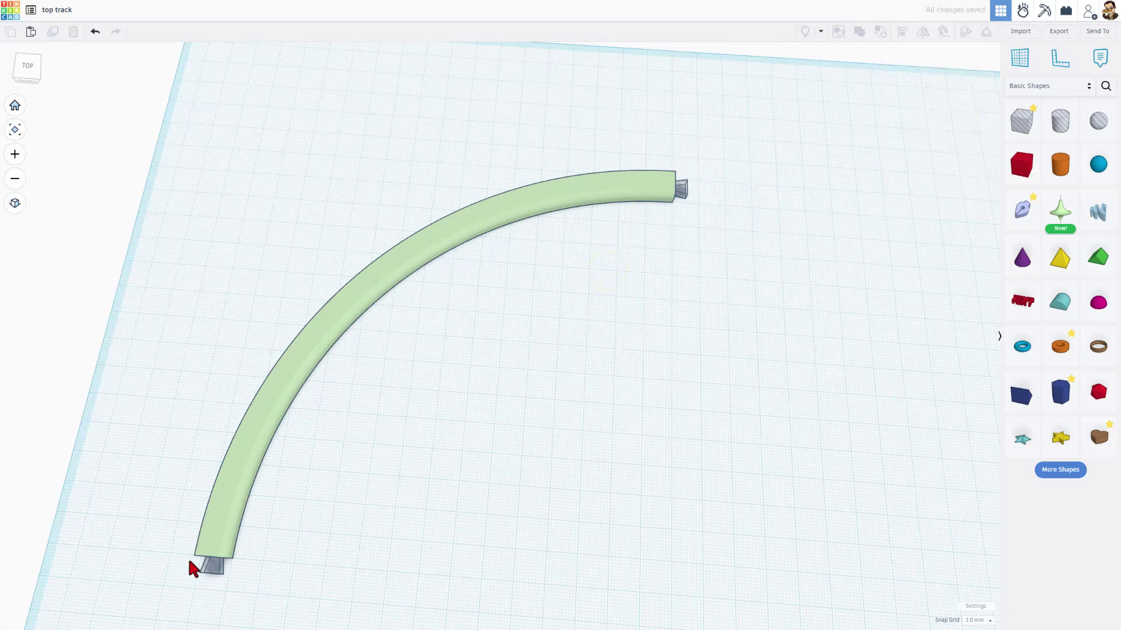
Duplicate the connector hole at the arc's near end and nudge the copy sideways, clear of the track
{"action": "left_click", "coordinate": [208, 569]}
{"action": "key", "text": "ctrl+d"}
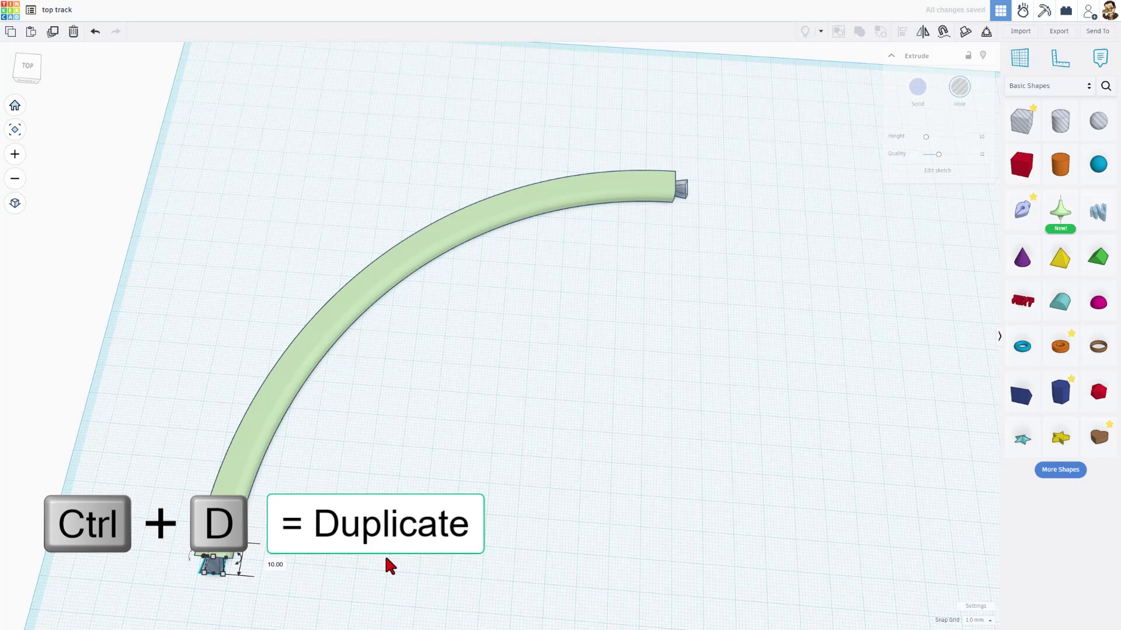
{"action": "key", "text": "ctrl+d"}
{"action": "key", "text": "Right"}
{"action": "key", "text": "Right"}
{"action": "key", "text": "Right"}
{"action": "key", "text": "Right"}
{"action": "key", "text": "Right"}
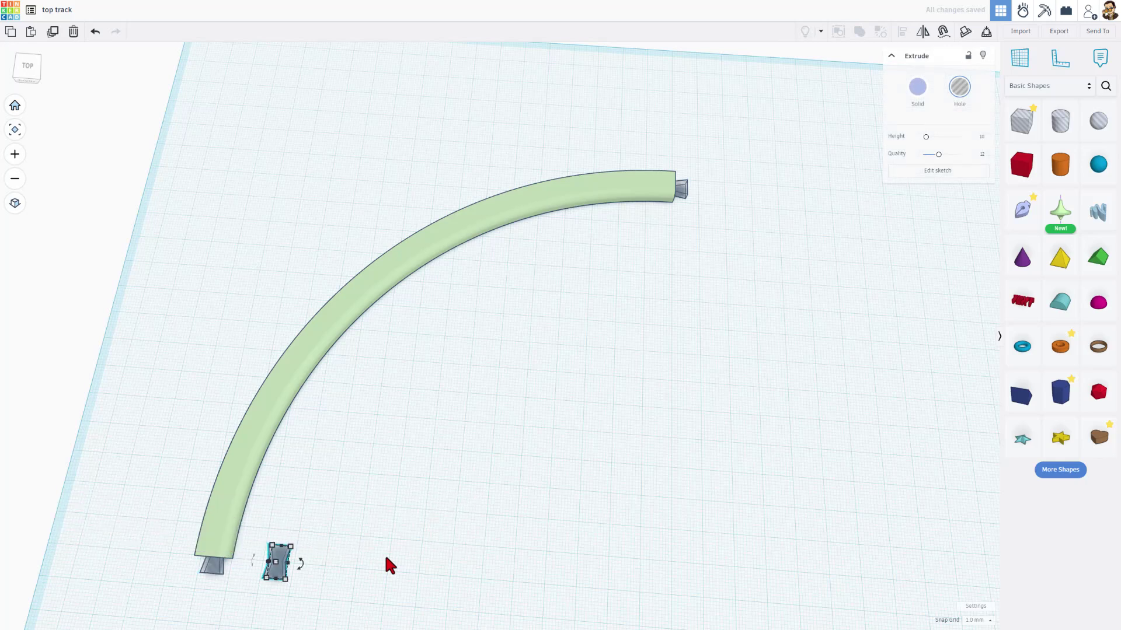
Make the duplicated connector a solid and move it about 201 mm across and 29 mm back, away from the arc
{"action": "left_click", "coordinate": [906, 105]}
{"action": "left_click", "coordinate": [632, 292]}
{"action": "left_click_drag", "start_coordinate": [276, 552], "coordinate": [914, 521]}
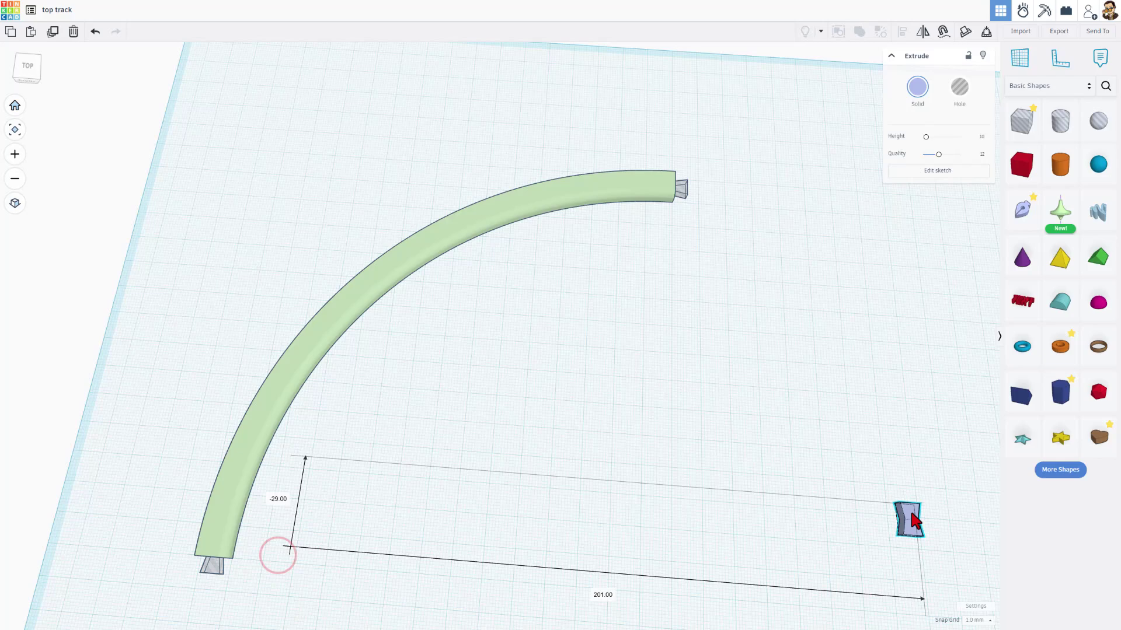
{"action": "left_click", "coordinate": [694, 458]}
Group the arc with both connector holes so they cut bow-tie sockets into its ends, and inspect the near end
{"action": "left_click_drag", "start_coordinate": [169, 73], "coordinate": [700, 592]}
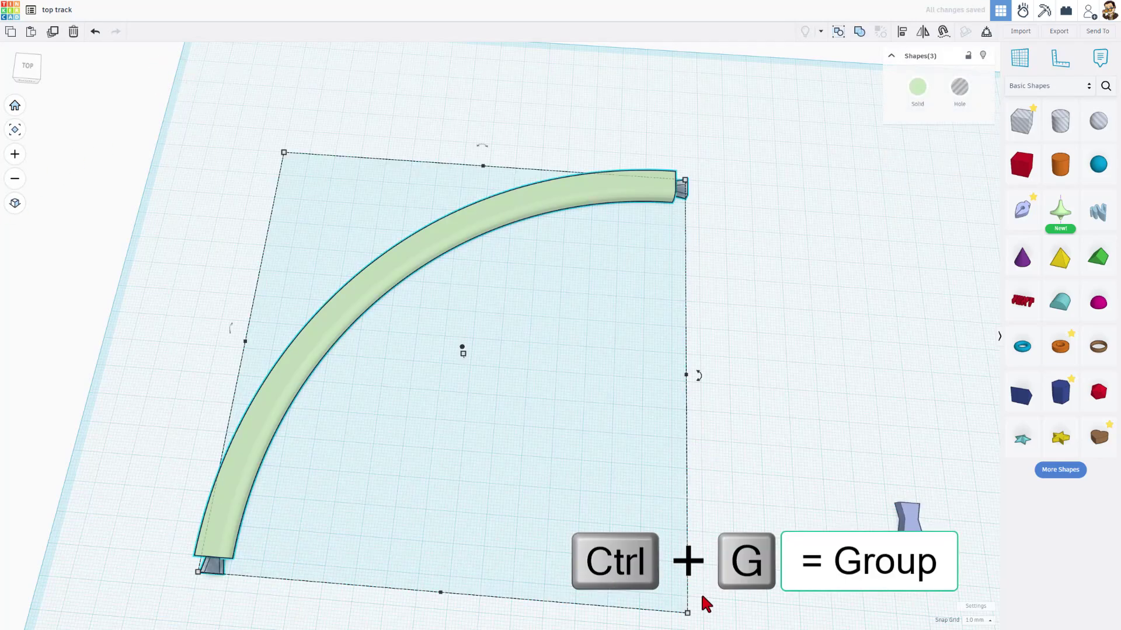
{"action": "key", "text": "ctrl+g"}
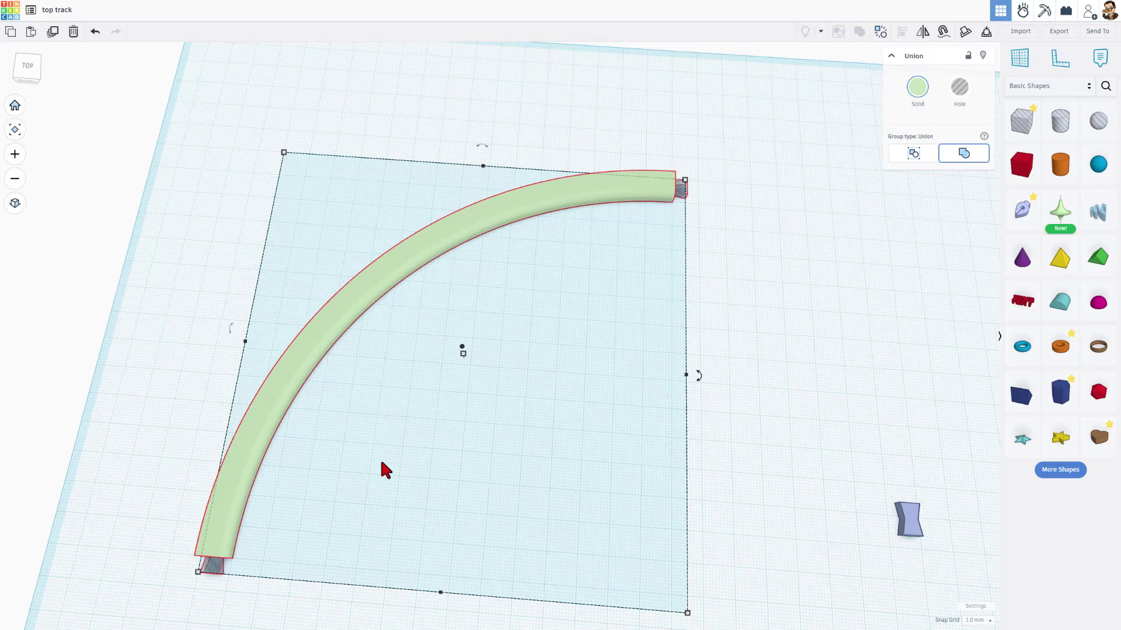
{"action": "right_click_drag", "start_coordinate": [382, 466], "coordinate": [233, 476]}
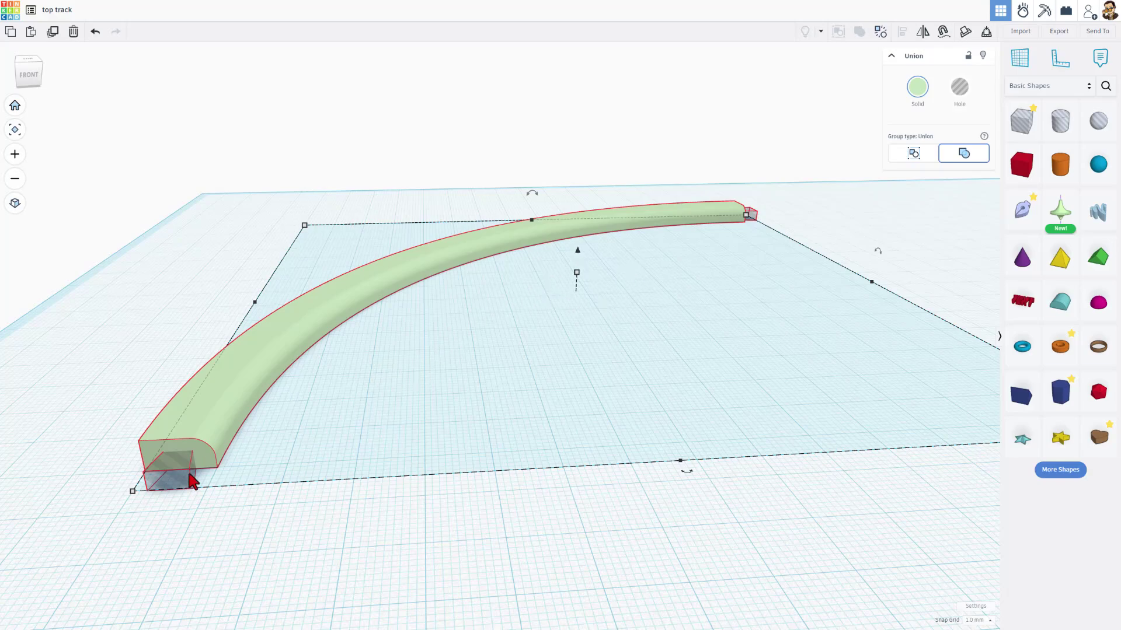
{"action": "right_click_drag", "start_coordinate": [190, 476], "coordinate": [273, 430]}
{"action": "scroll", "coordinate": [370, 460], "scroll_direction": "up", "scroll_amount": 5}
{"action": "left_click", "coordinate": [380, 435]}
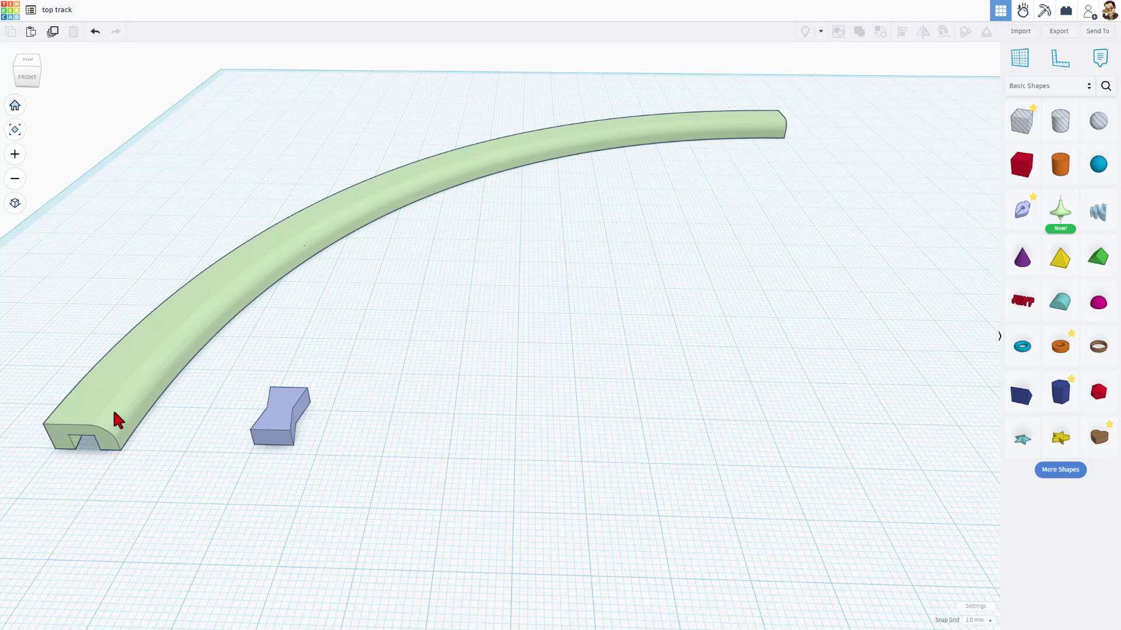
Add a box to the right of the solid connector and size it 10 mm wide and 5 mm high
{"action": "left_click_drag", "start_coordinate": [1019, 174], "coordinate": [496, 397]}
{"action": "mouse_move", "coordinate": [562, 444]}
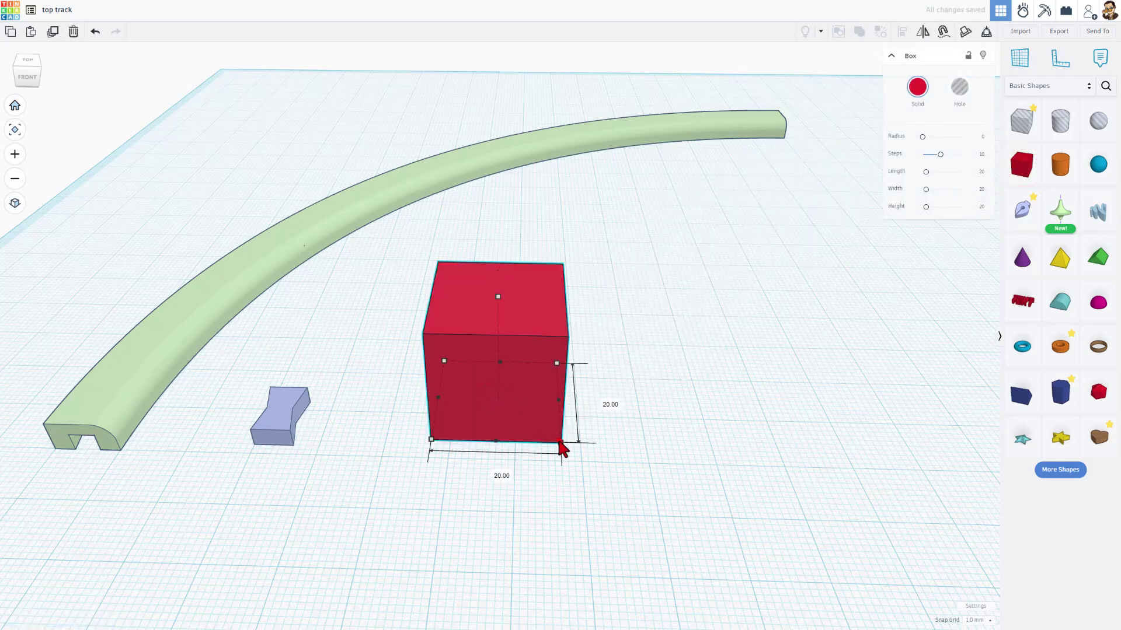
{"action": "left_click", "coordinate": [495, 471]}
{"action": "type", "text": "10"}
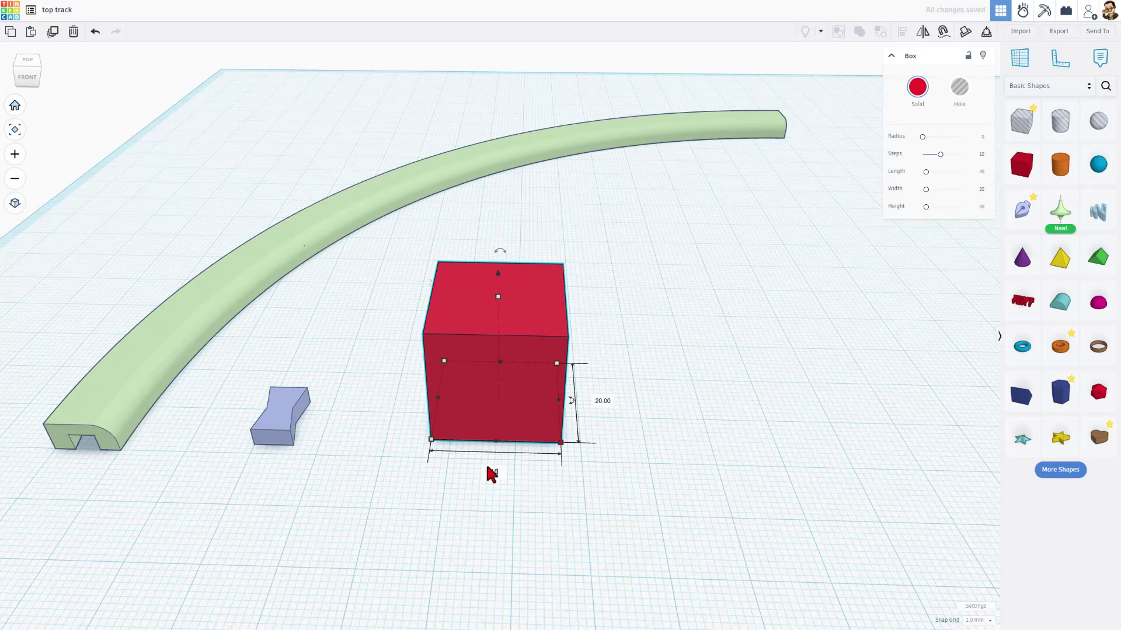
{"action": "key", "text": "Return"}
{"action": "left_click", "coordinate": [508, 349]}
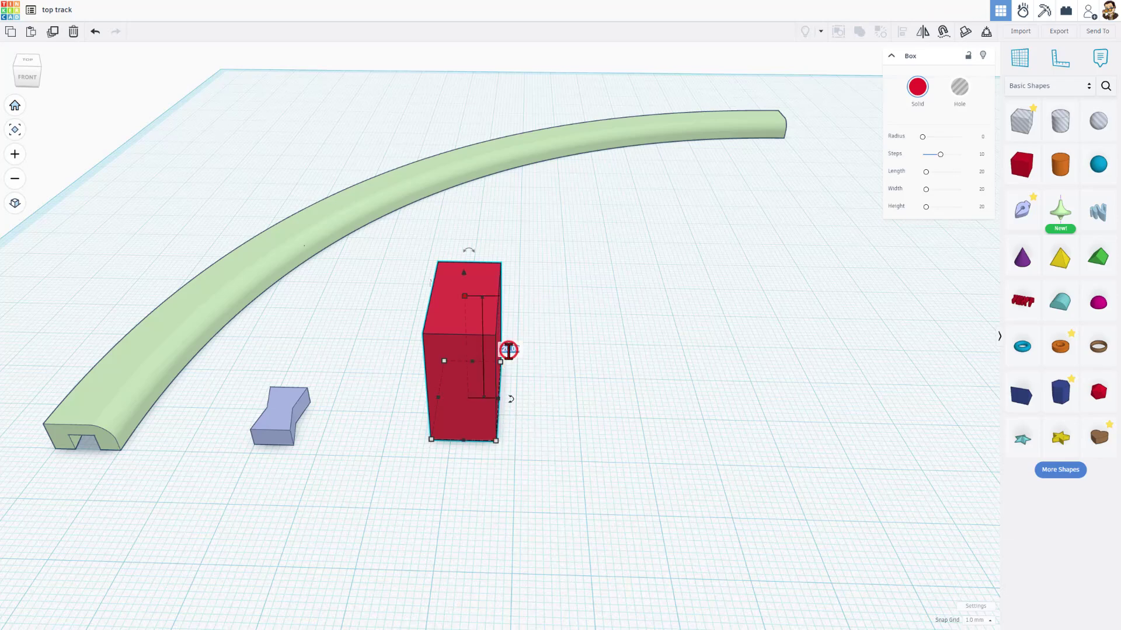
{"action": "type", "text": "5"}
{"action": "key", "text": "Return"}
{"action": "left_click", "coordinate": [358, 453]}
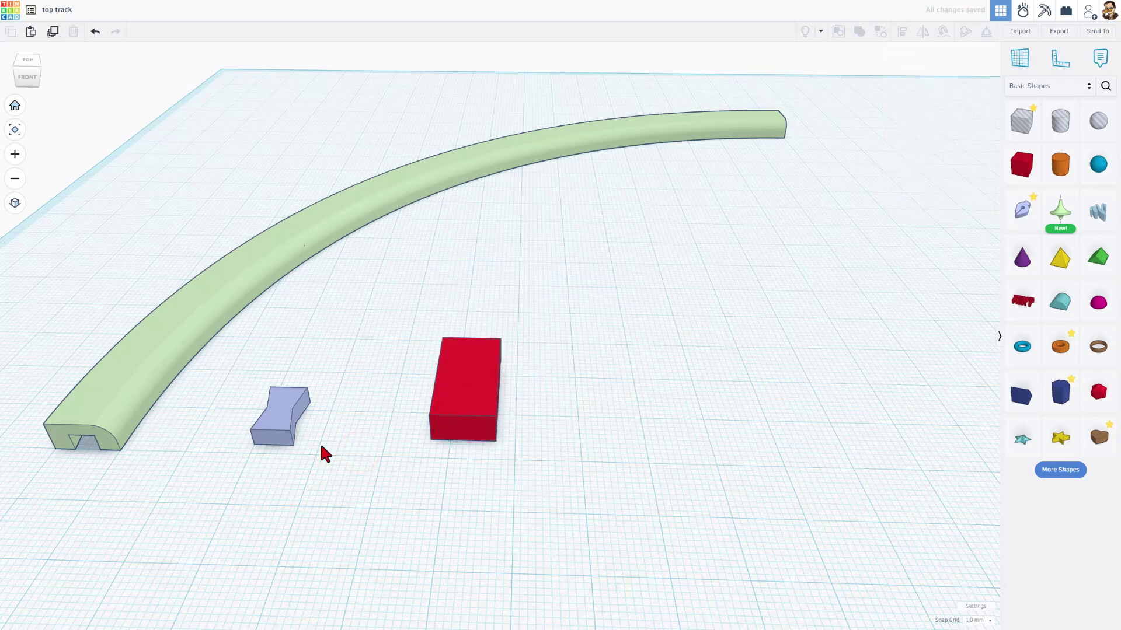
Copy the solid bow-tie connector and place the copy beside the original
{"action": "right_click_drag", "start_coordinate": [204, 440], "coordinate": [258, 448]}
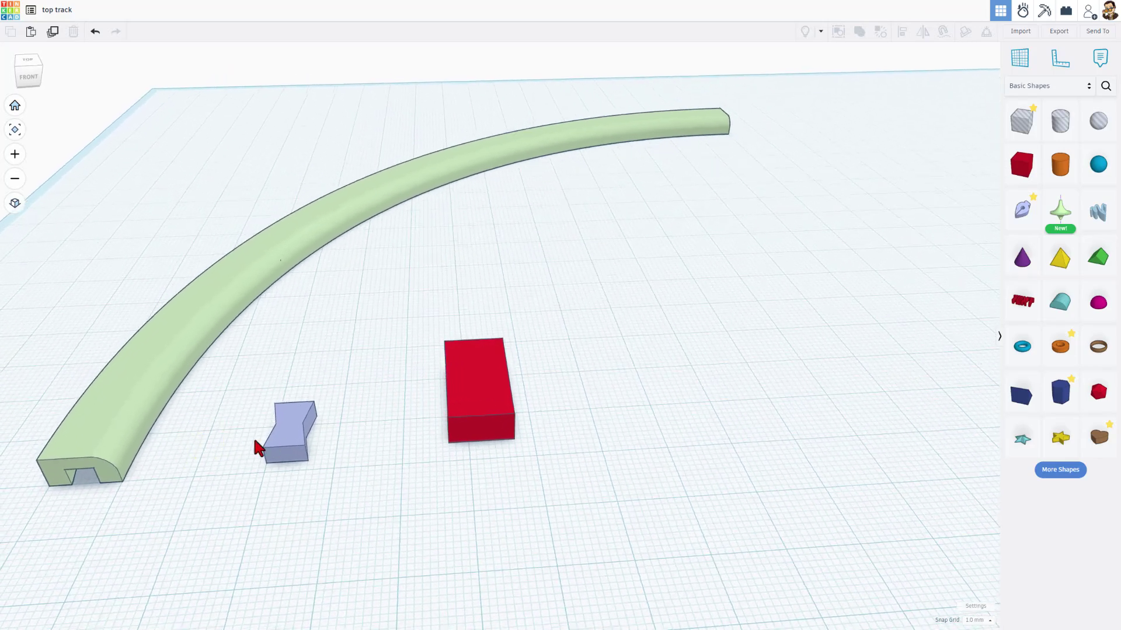
{"action": "left_click", "coordinate": [291, 450]}
{"action": "scroll", "coordinate": [286, 447], "scroll_direction": "up", "scroll_amount": 2}
{"action": "left_click_drag", "start_coordinate": [275, 433], "coordinate": [268, 434]}
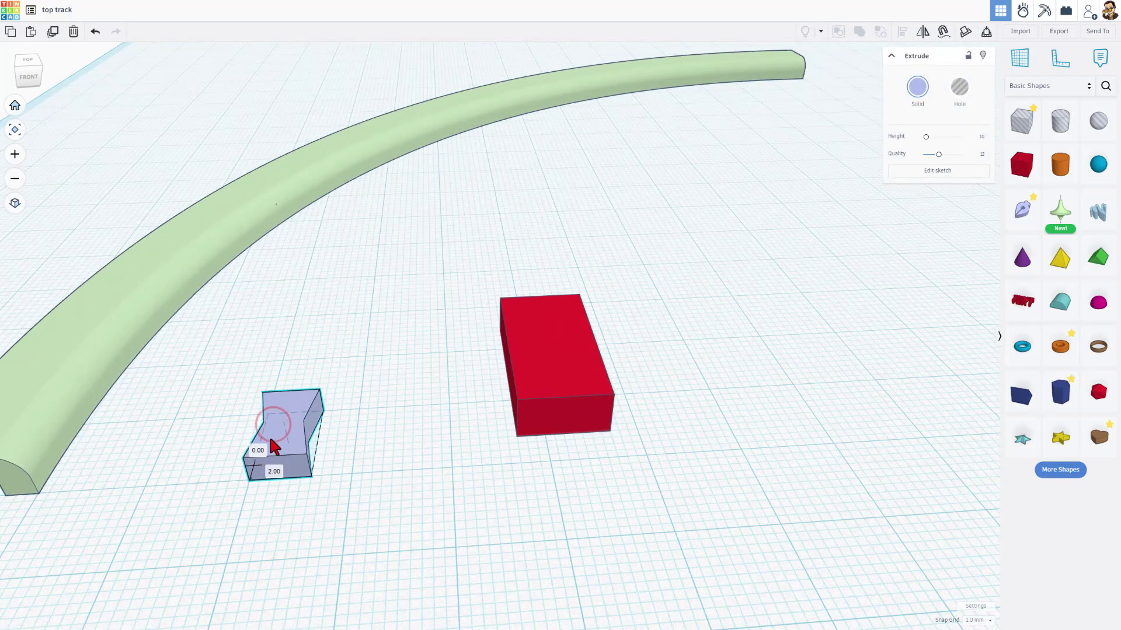
{"action": "left_click", "coordinate": [398, 464]}
{"action": "left_click", "coordinate": [268, 423]}
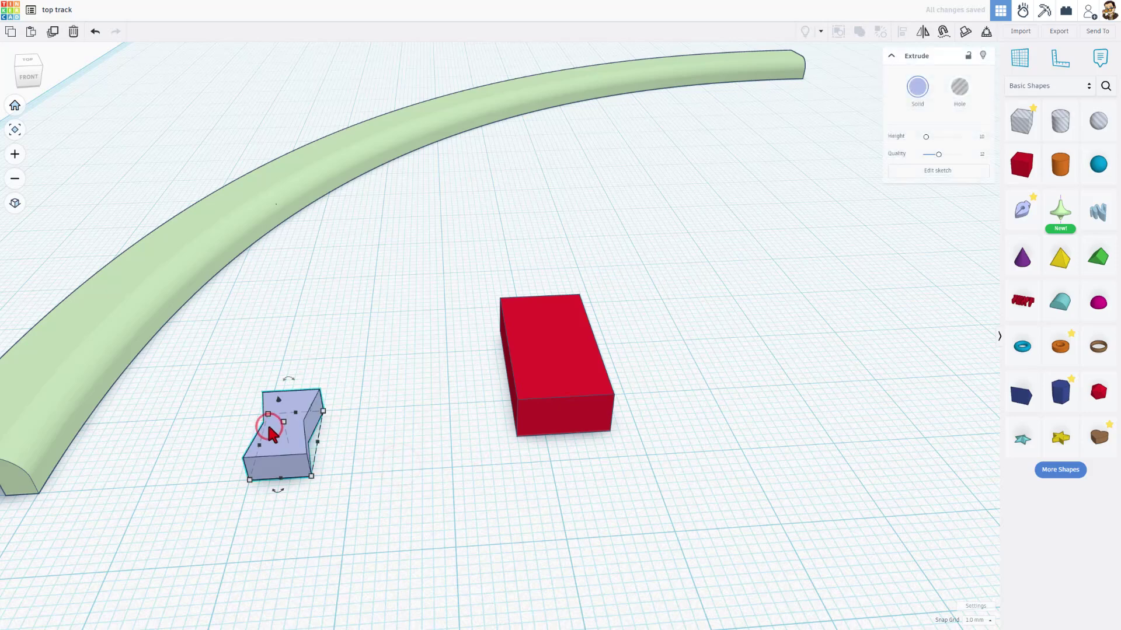
{"action": "key", "text": "ctrl+c"}
{"action": "key", "text": "ctrl+v"}
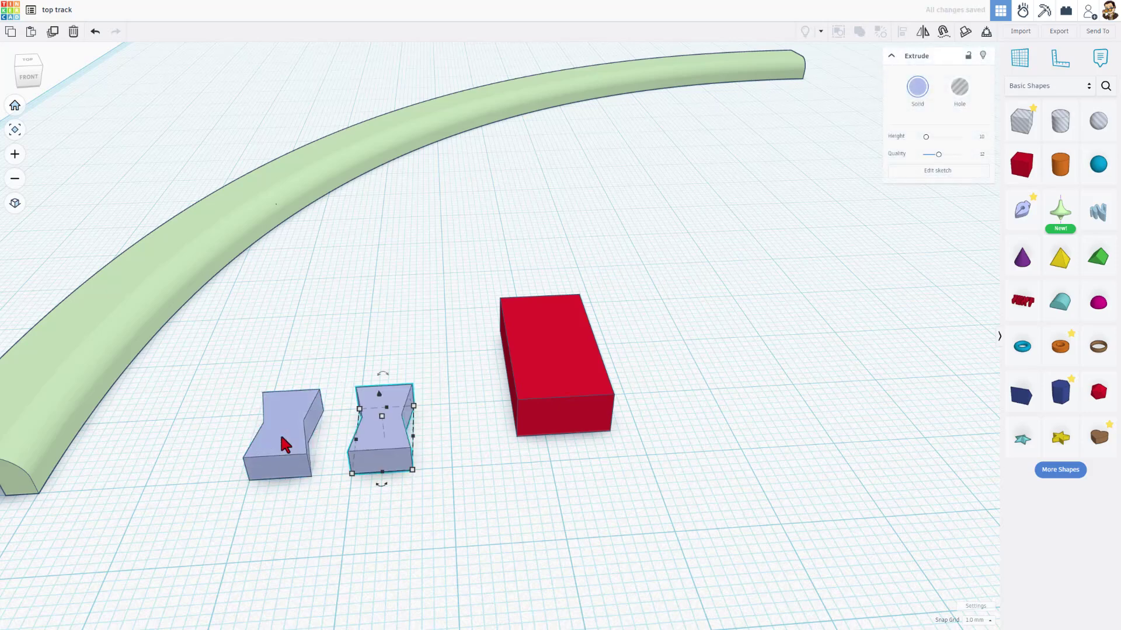
{"action": "key", "text": "shift+Right"}
{"action": "key", "text": "shift+Left"}
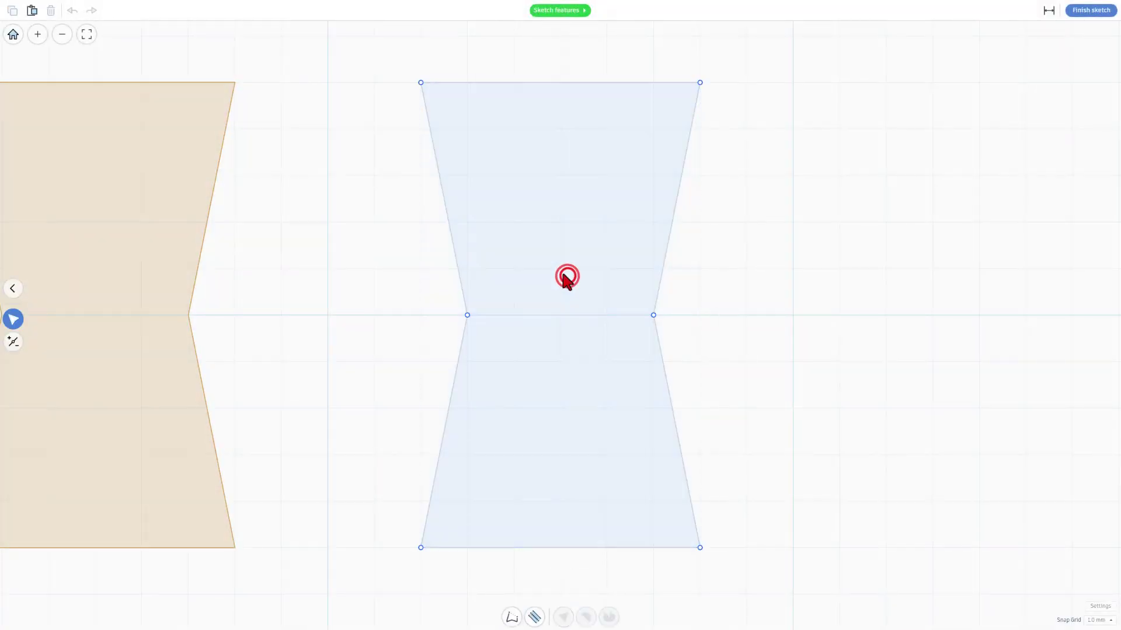
In the copied connector's sketch, set the snap grid to 0.1 mm and move the left and right side points inward 0.1 mm each
{"action": "left_click_drag", "start_coordinate": [409, 217], "coordinate": [475, 598]}
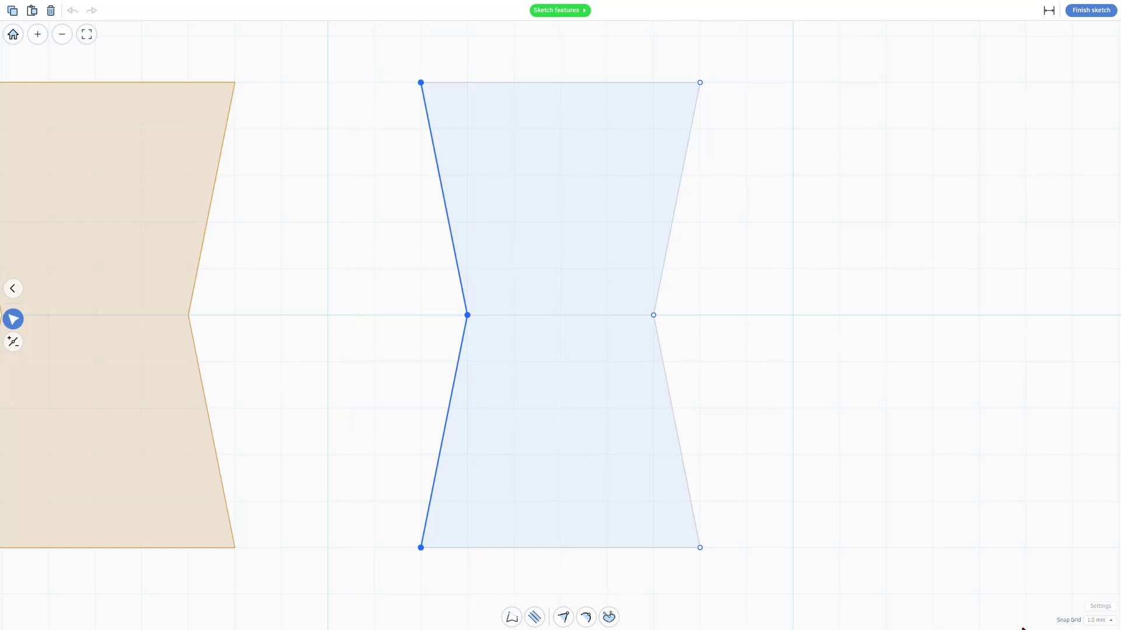
{"action": "left_click", "coordinate": [1098, 619]}
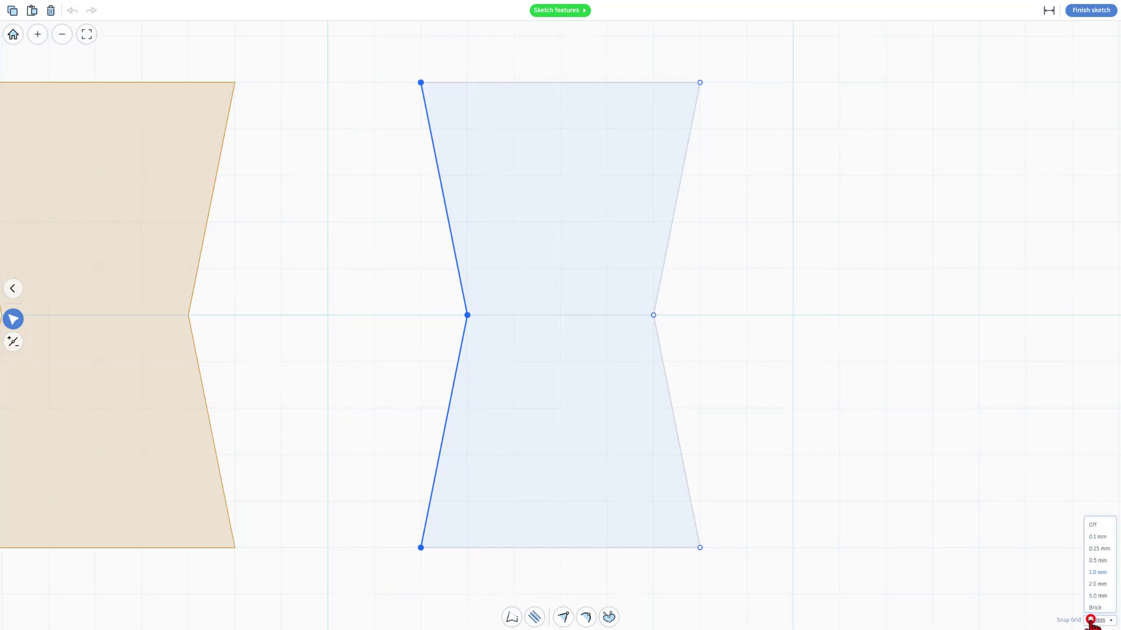
{"action": "left_click", "coordinate": [1092, 533]}
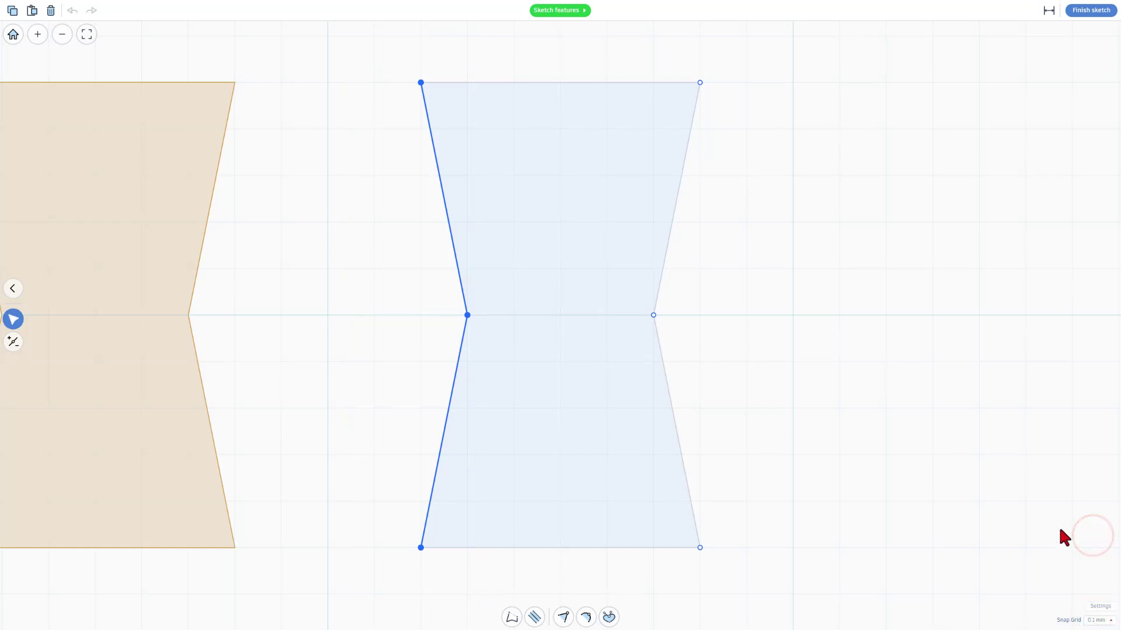
{"action": "key", "text": "Right"}
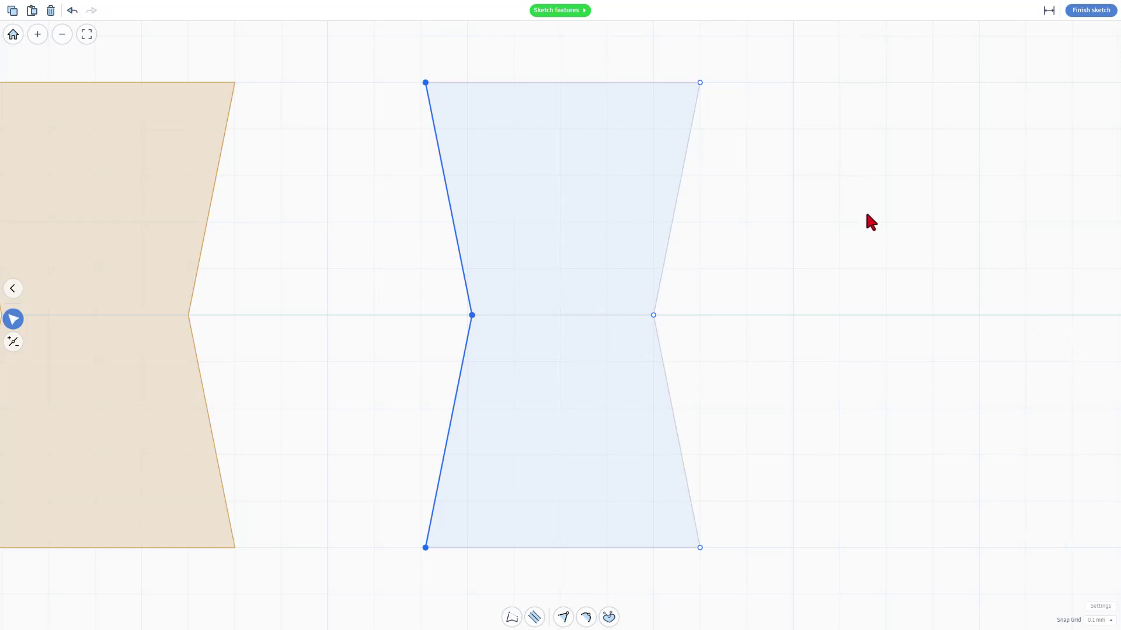
{"action": "left_click_drag", "start_coordinate": [670, 73], "coordinate": [732, 558]}
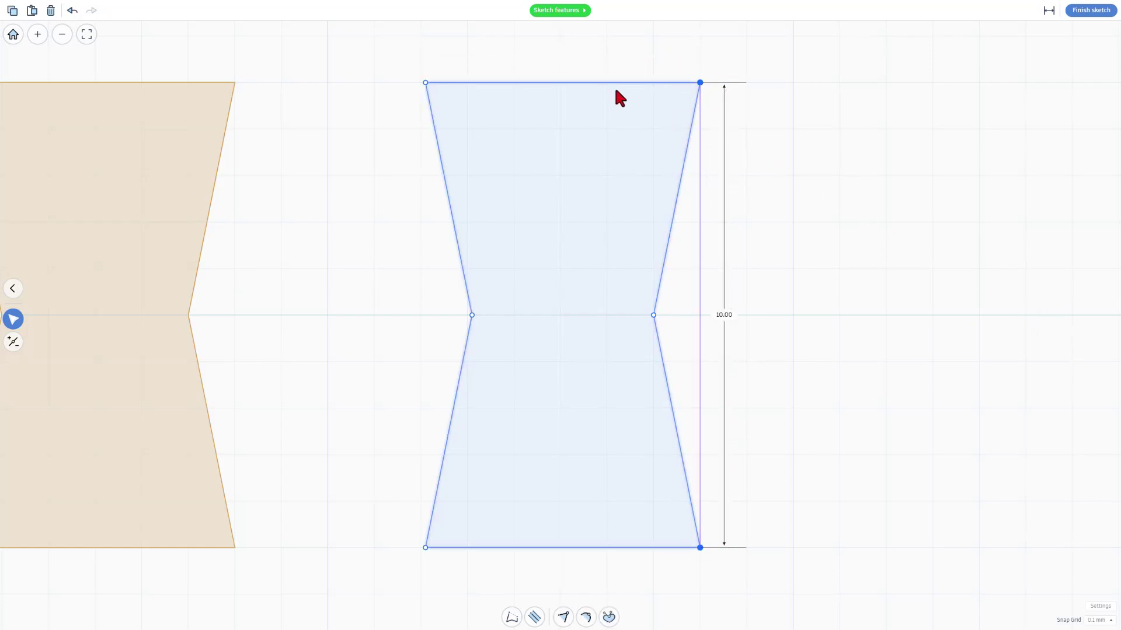
{"action": "left_click_drag", "start_coordinate": [649, 60], "coordinate": [731, 567]}
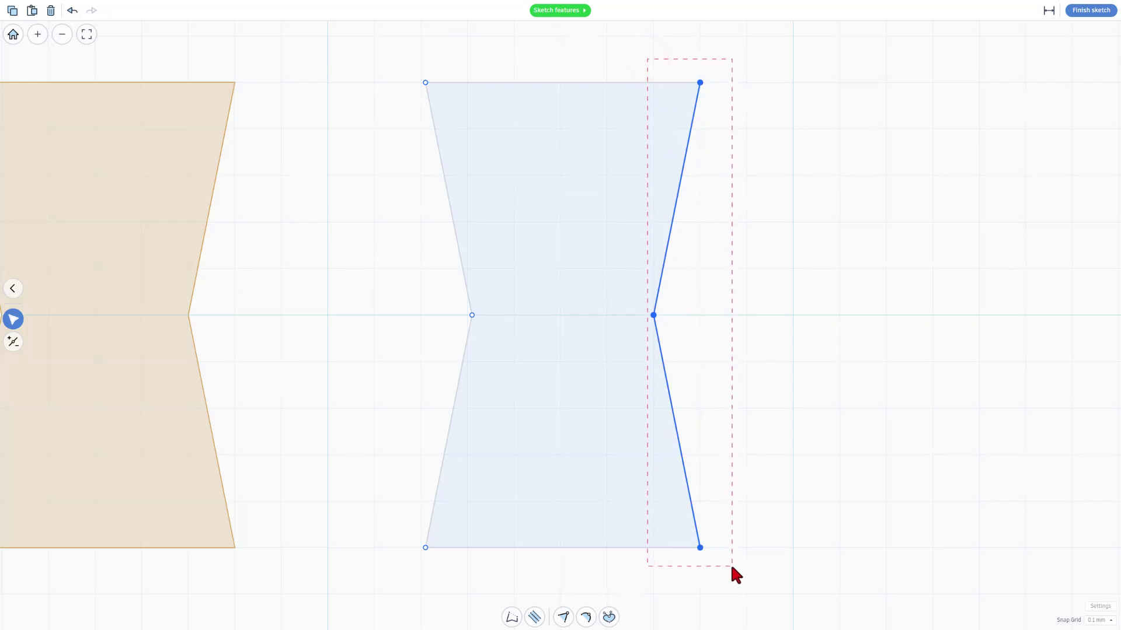
{"action": "key", "text": "Left"}
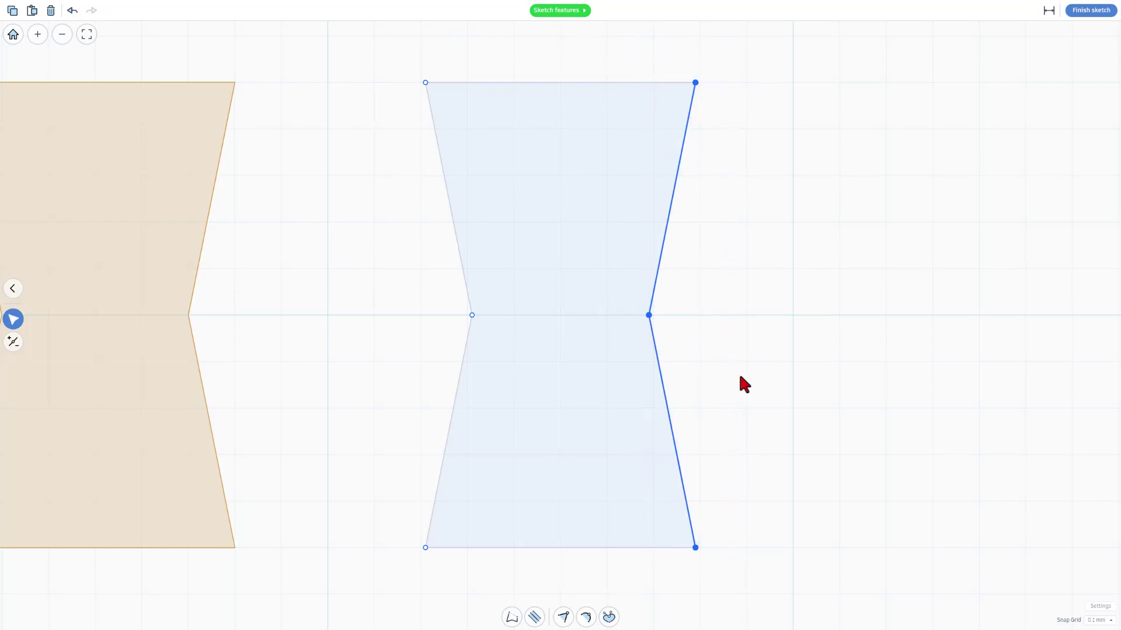
Move the top and bottom edges of the connector sketch inward 0.1 mm each and finish the sketch
{"action": "left_click", "coordinate": [582, 83]}
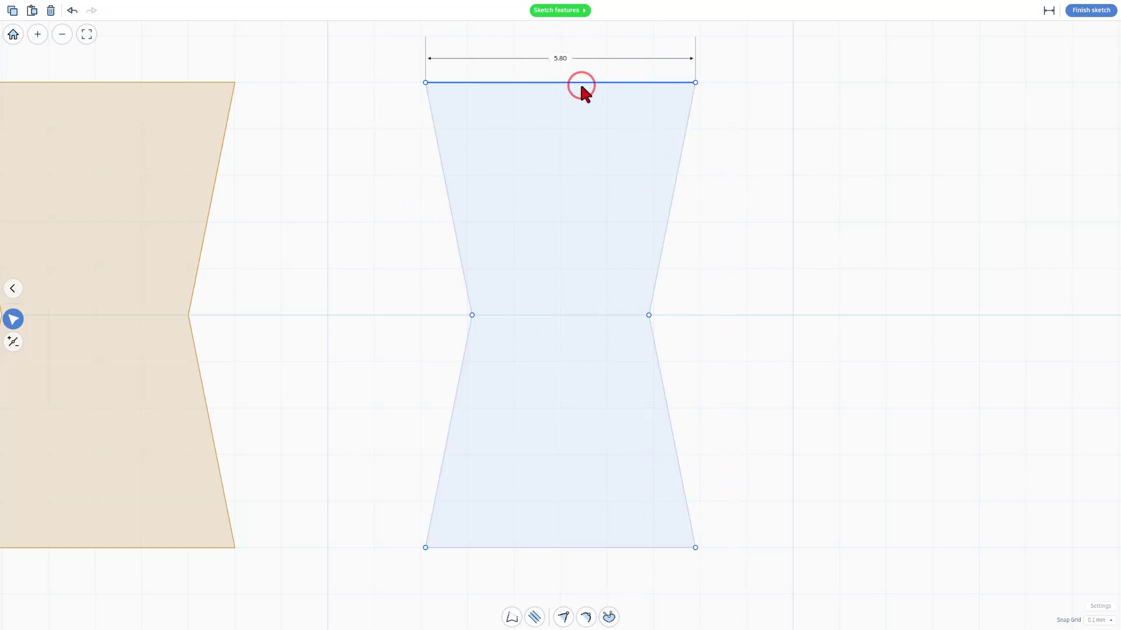
{"action": "key", "text": "Down"}
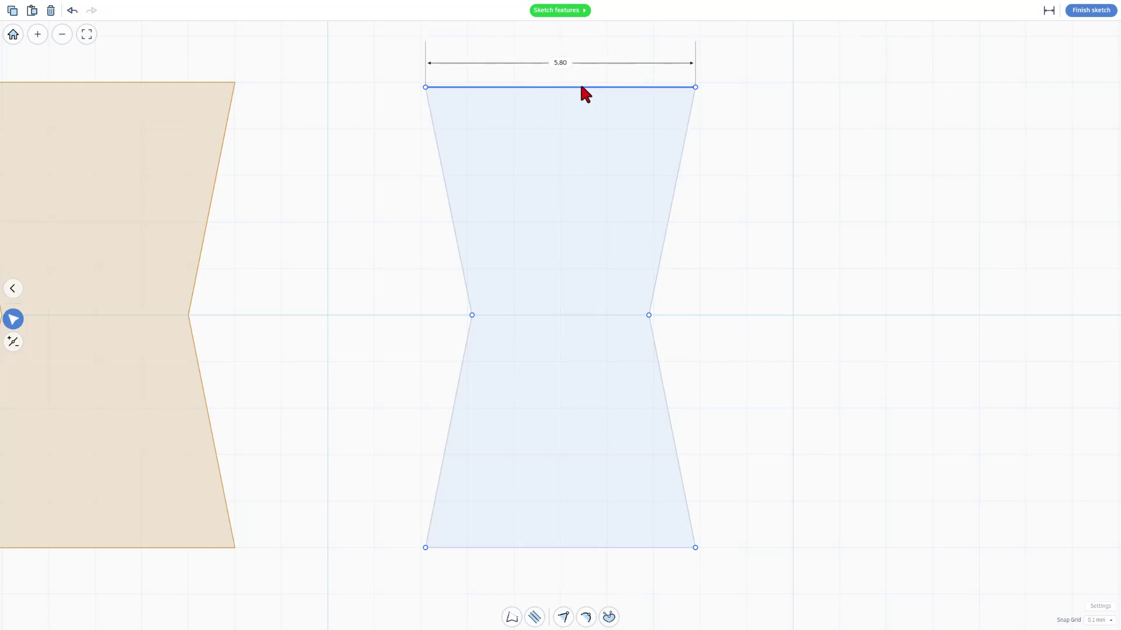
{"action": "left_click_drag", "start_coordinate": [350, 525], "coordinate": [1055, 574]}
{"action": "key", "text": "Up"}
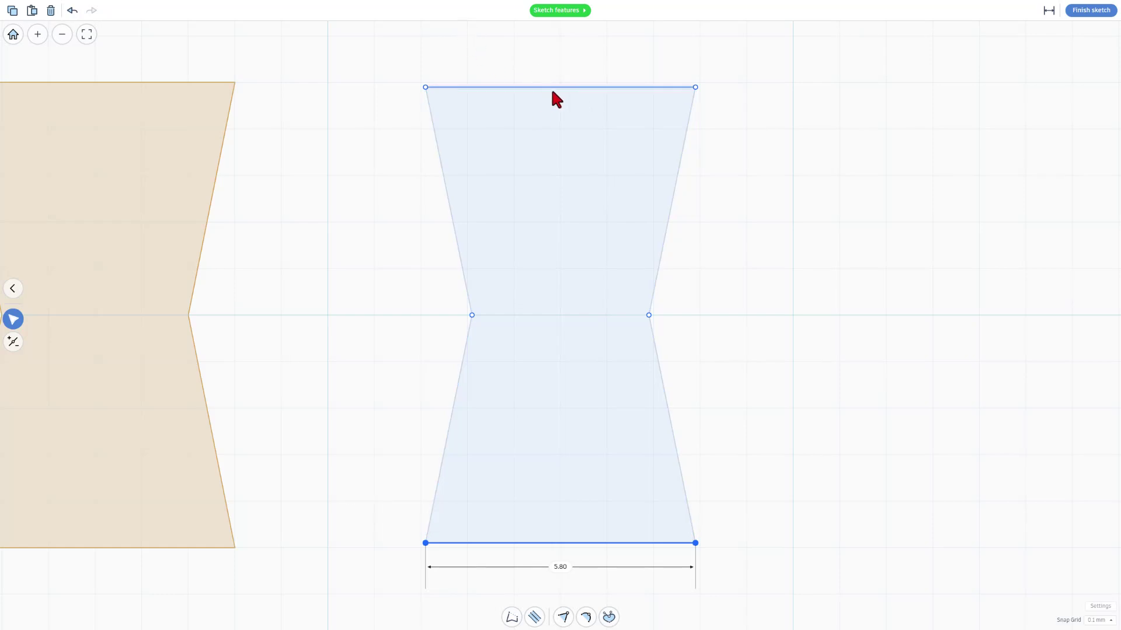
{"action": "left_click", "coordinate": [380, 165]}
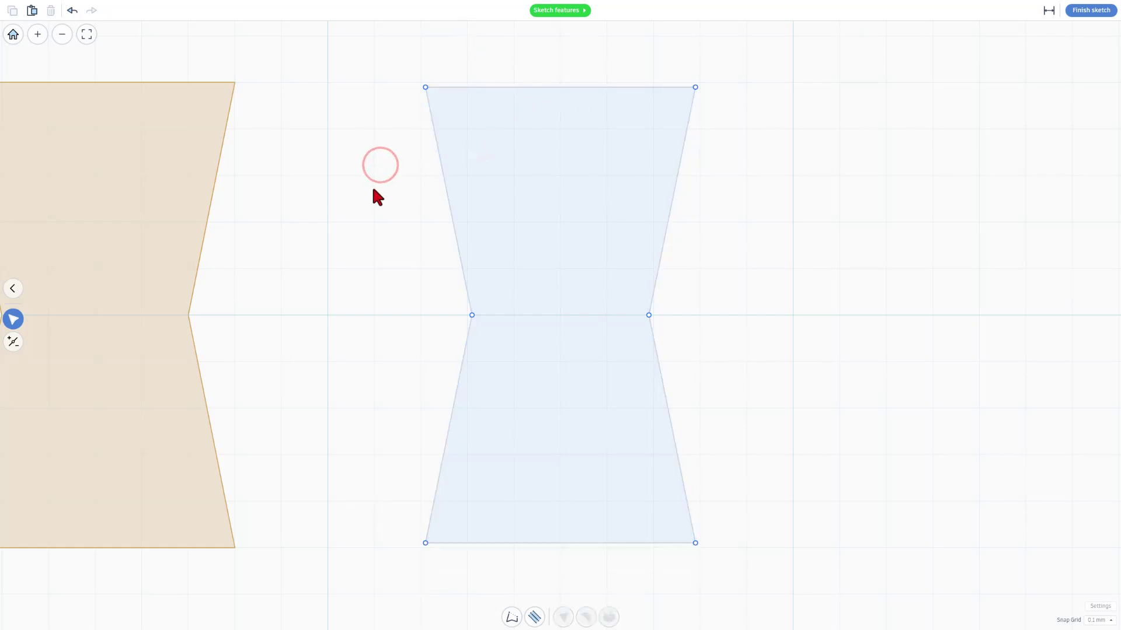
{"action": "scroll", "coordinate": [497, 240], "scroll_direction": "down", "scroll_amount": 1}
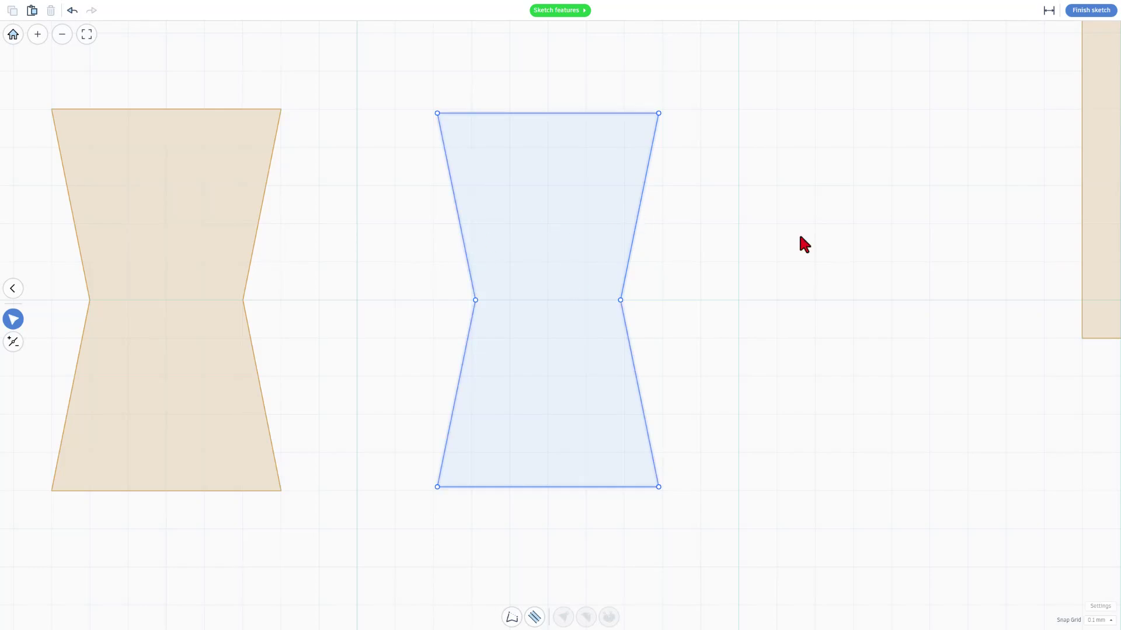
{"action": "left_click", "coordinate": [1085, 11]}
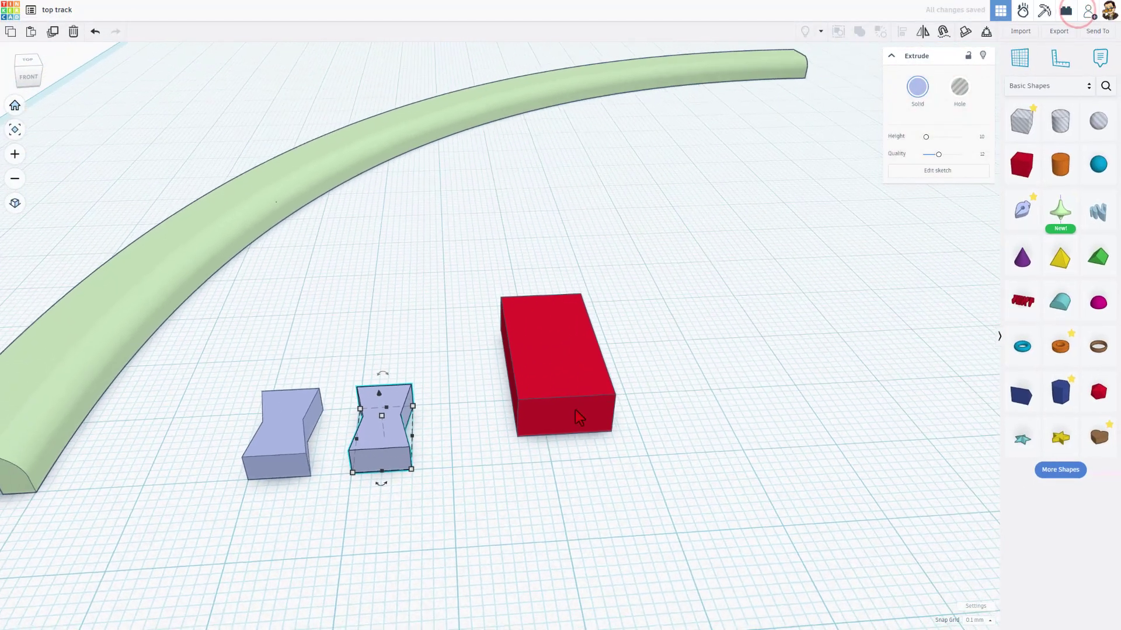
Attach a note reading "v2 point 1 smaller" to the reduced connector copy
{"action": "left_click", "coordinate": [442, 532]}
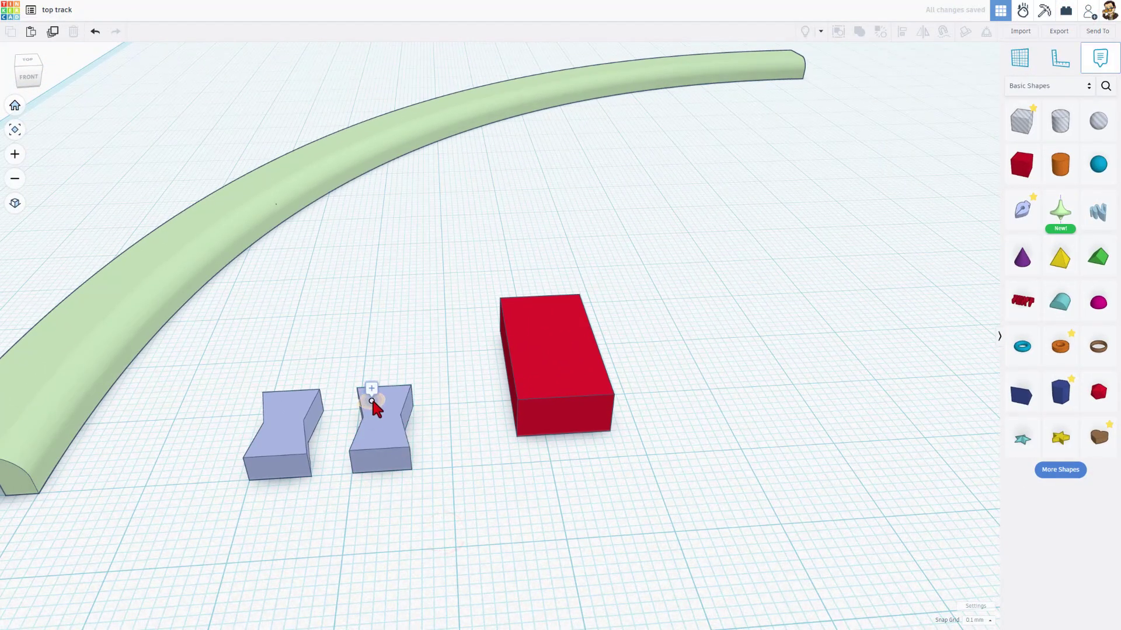
{"action": "left_click", "coordinate": [375, 420]}
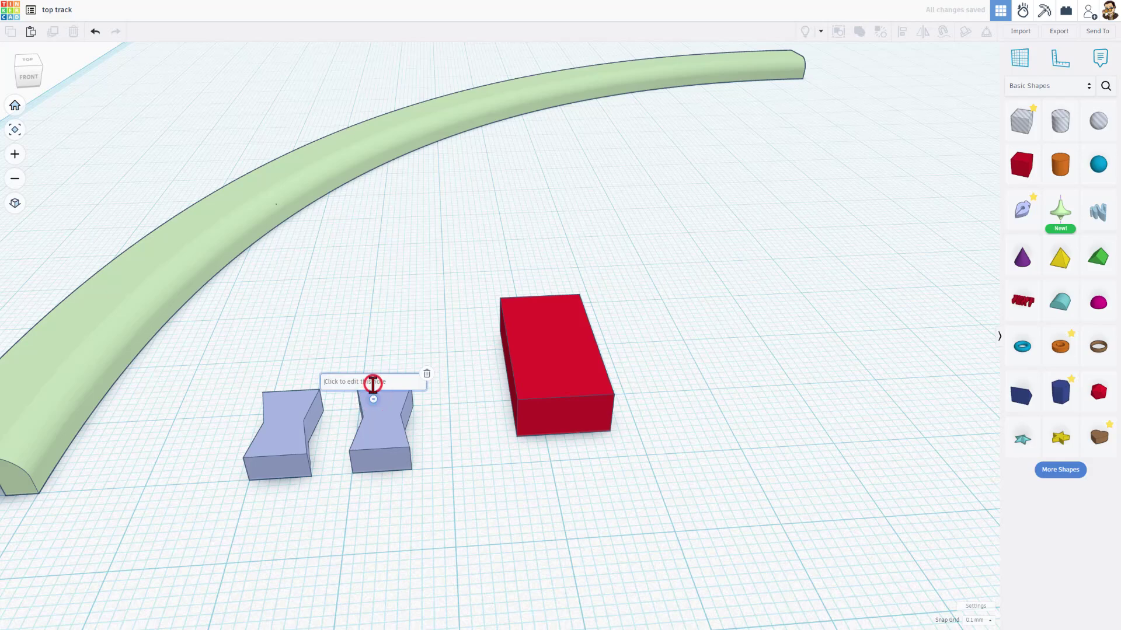
{"action": "type", "text": "v2 point 1 smalle"}
{"action": "left_click", "coordinate": [369, 404]}
Export only the curved track piece as an STL named "top track A" in the 3dmodeling folder
{"action": "scroll", "coordinate": [378, 394], "scroll_direction": "down", "scroll_amount": 5}
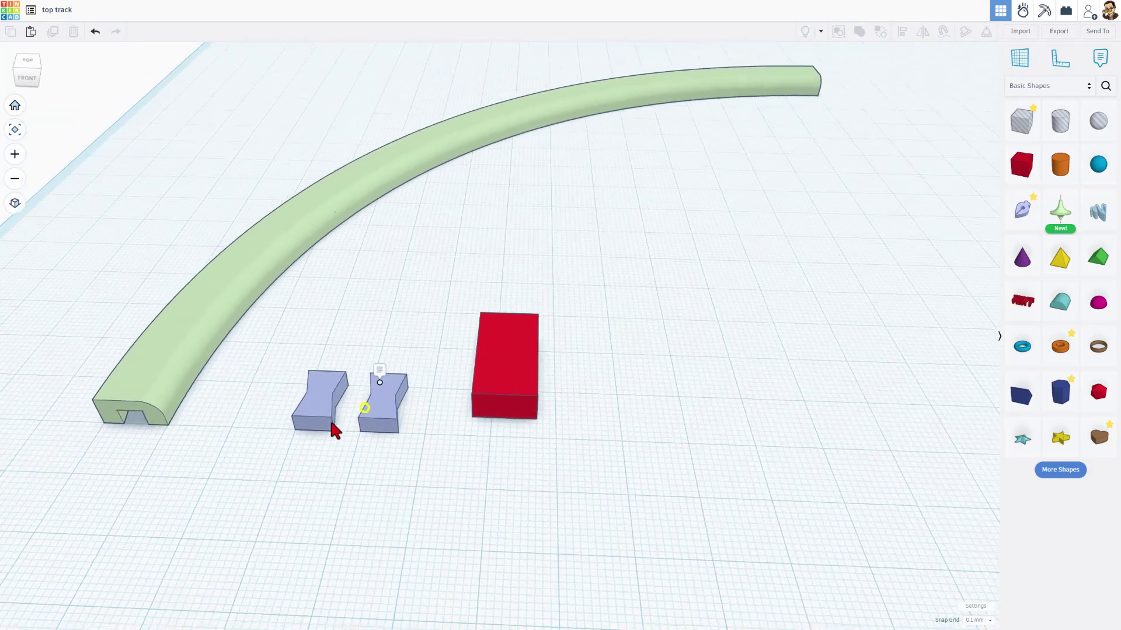
{"action": "right_click_drag", "start_coordinate": [310, 378], "coordinate": [275, 338]}
{"action": "mouse_move", "coordinate": [296, 392]}
{"action": "right_mouse_down"}
{"action": "mouse_move", "coordinate": [288, 401]}
{"action": "mouse_move", "coordinate": [288, 375]}
{"action": "mouse_move", "coordinate": [300, 376]}
{"action": "right_mouse_up"}
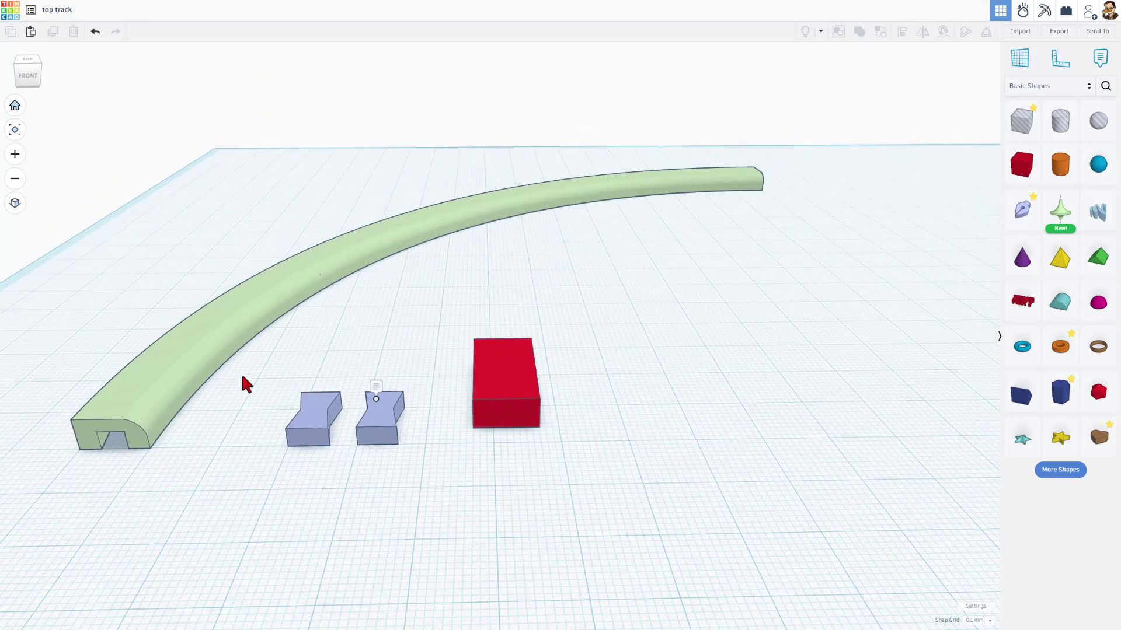
{"action": "left_click", "coordinate": [196, 378]}
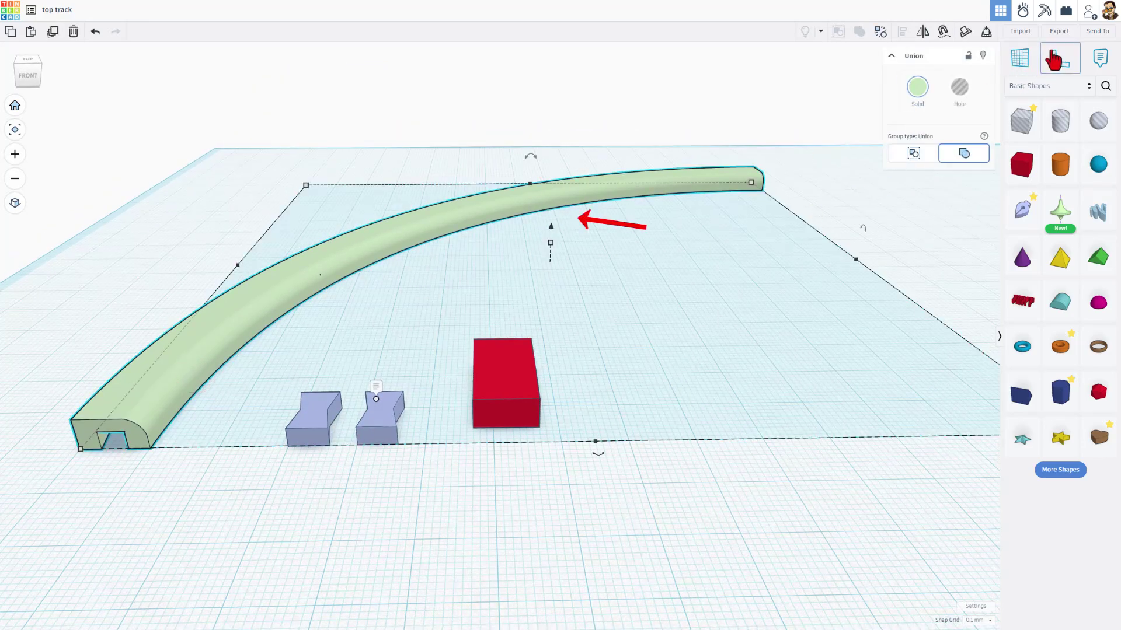
{"action": "left_click", "coordinate": [1062, 32]}
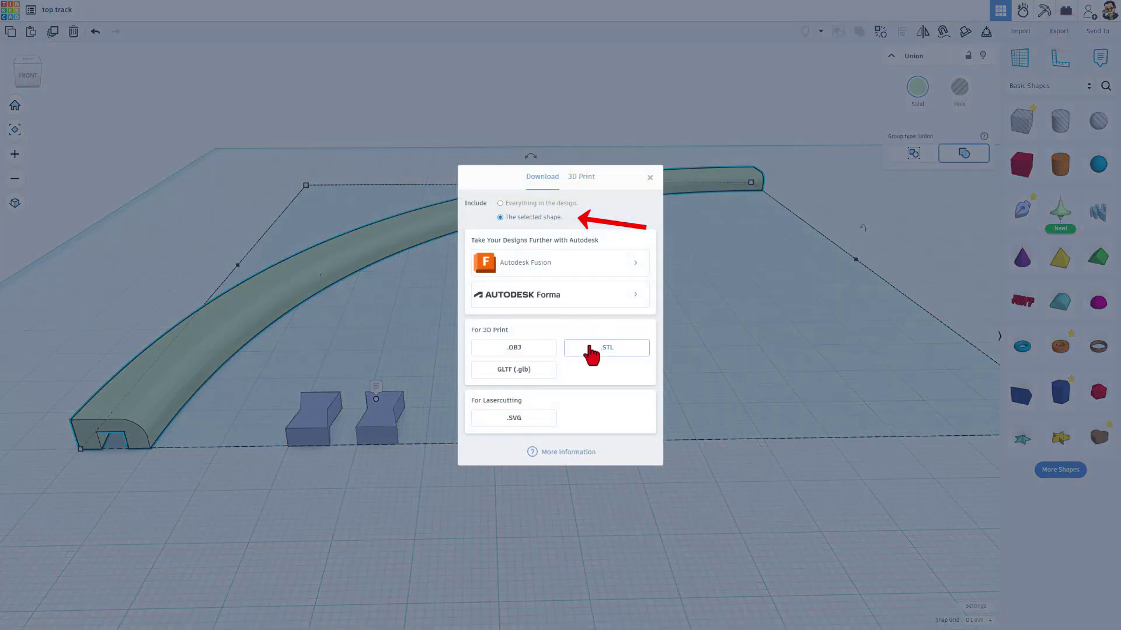
{"action": "left_click", "coordinate": [597, 349]}
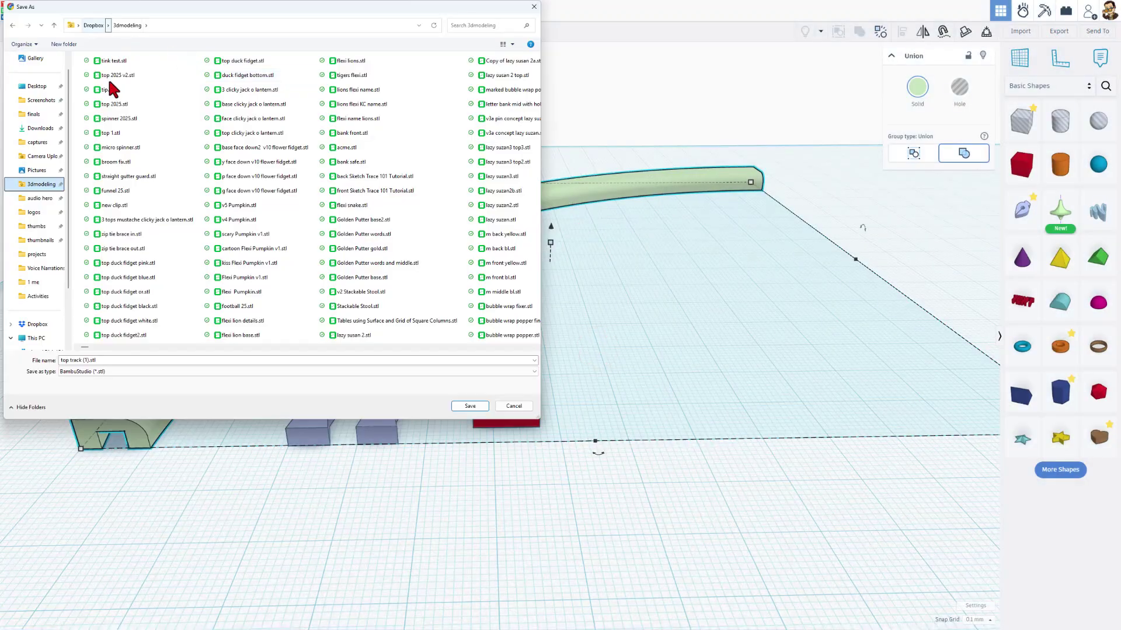
{"action": "left_click", "coordinate": [88, 360]}
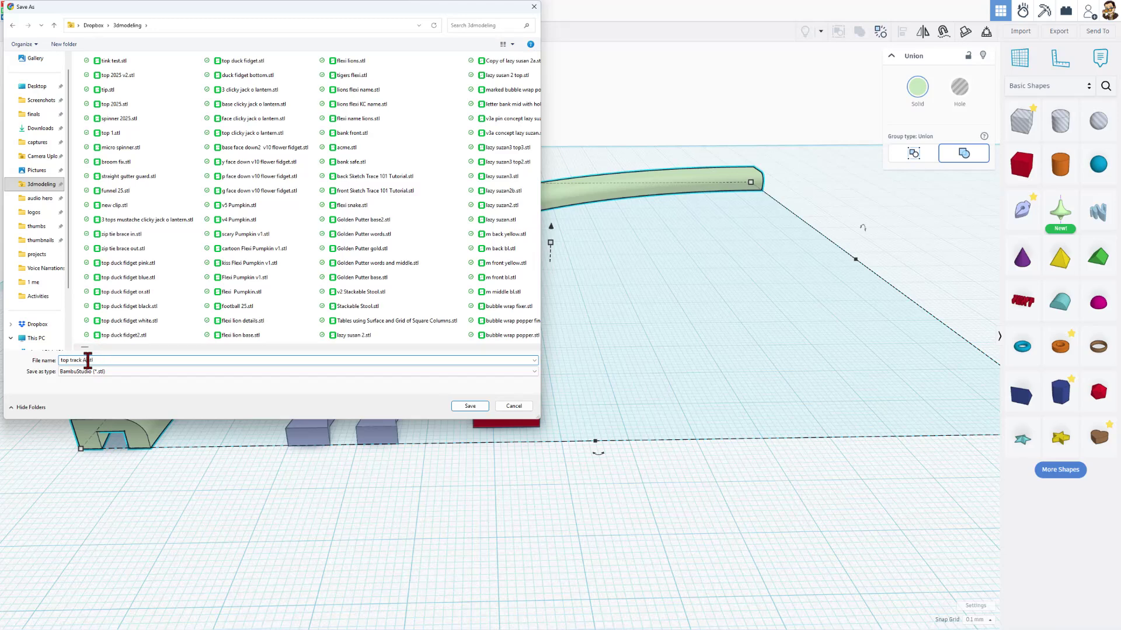
{"action": "left_click", "coordinate": [468, 405]}
Export the original, full-size bow-tie connector as an STL named "top track b"
{"action": "left_click", "coordinate": [317, 425]}
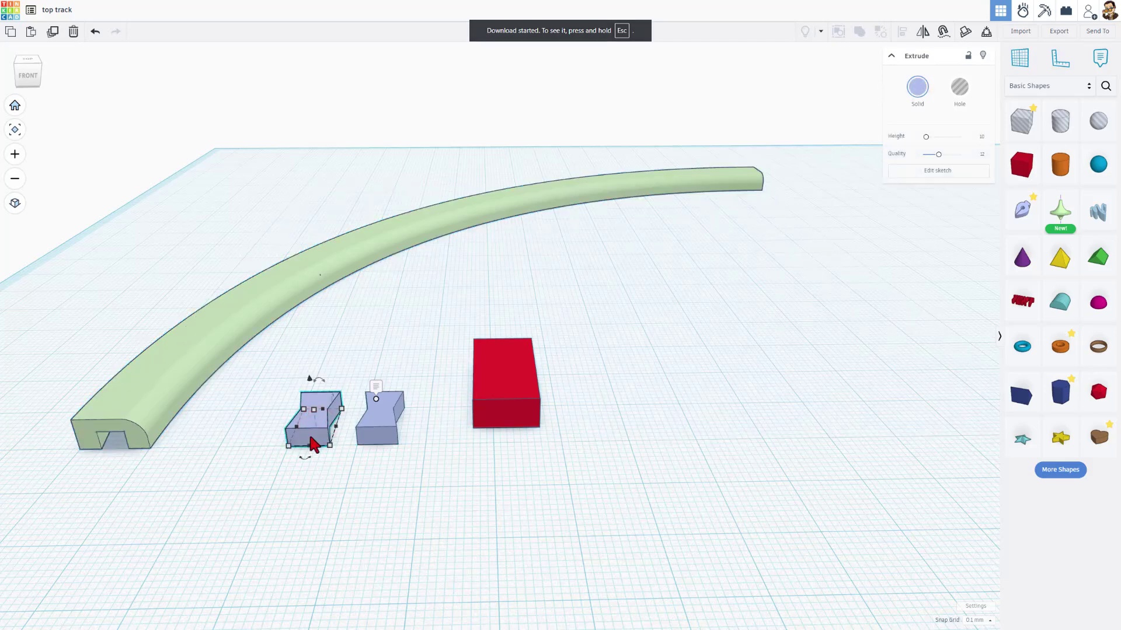
{"action": "left_click", "coordinate": [1048, 32]}
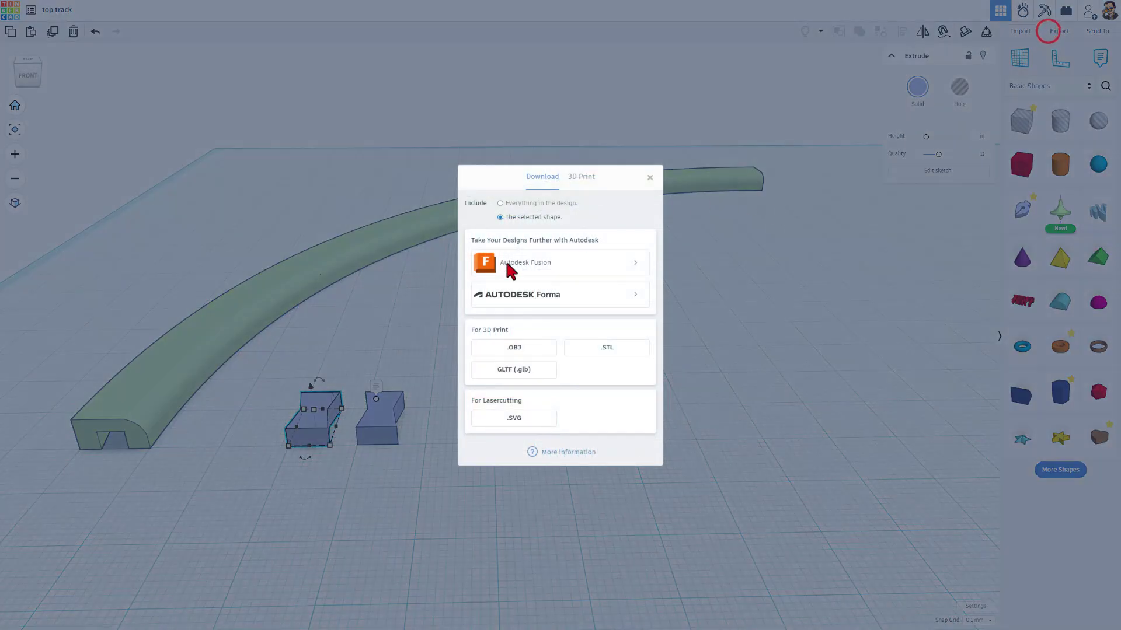
{"action": "left_click", "coordinate": [602, 351]}
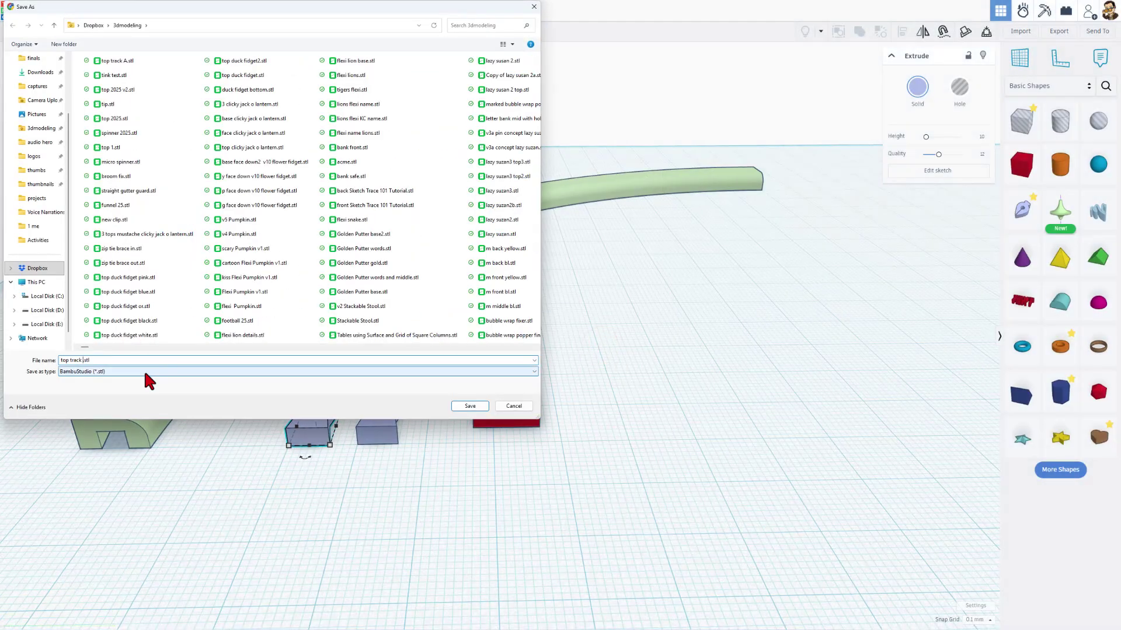
{"action": "type", "text": "b"}
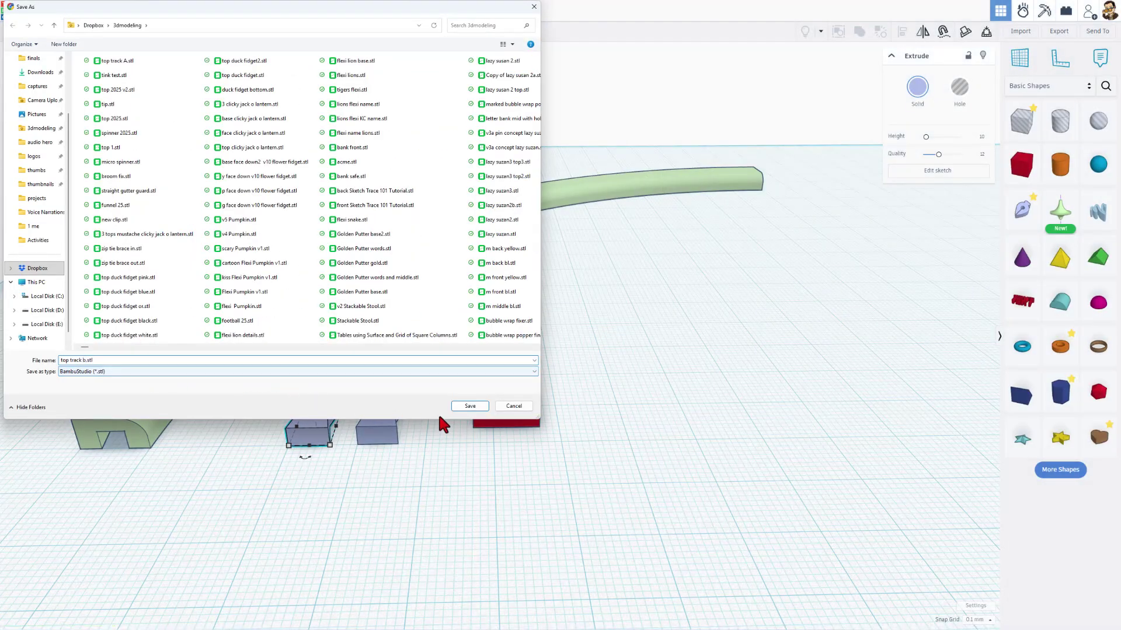
{"action": "left_click", "coordinate": [465, 406]}
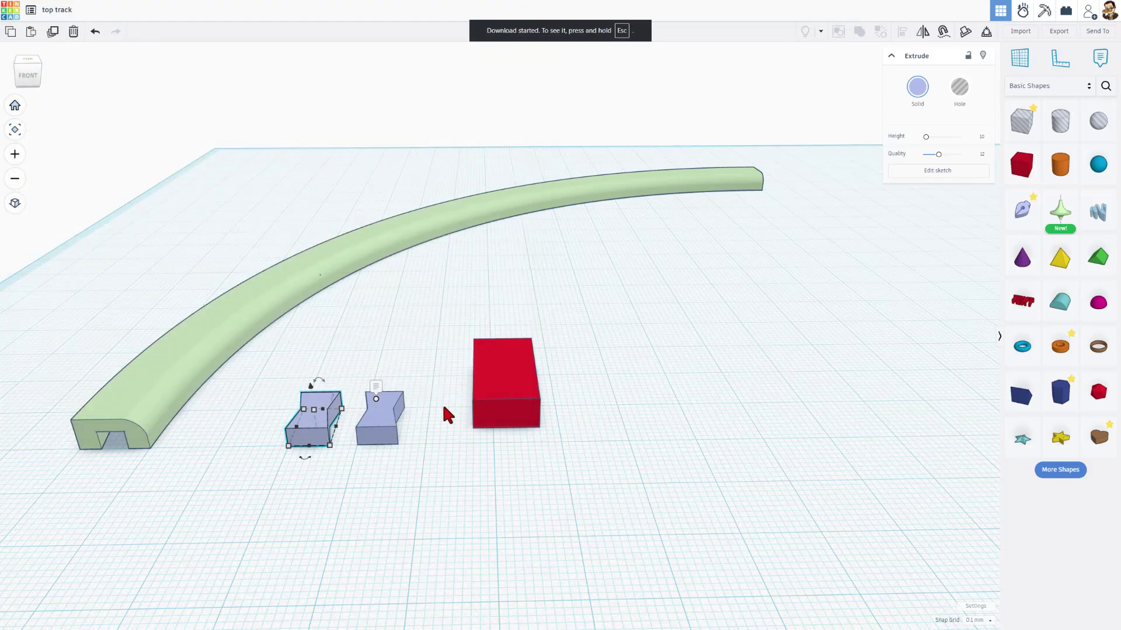
Switch to Bambu Studio, create a new project and import "top track A.stl"
{"action": "key", "text": "alt+Tab"}
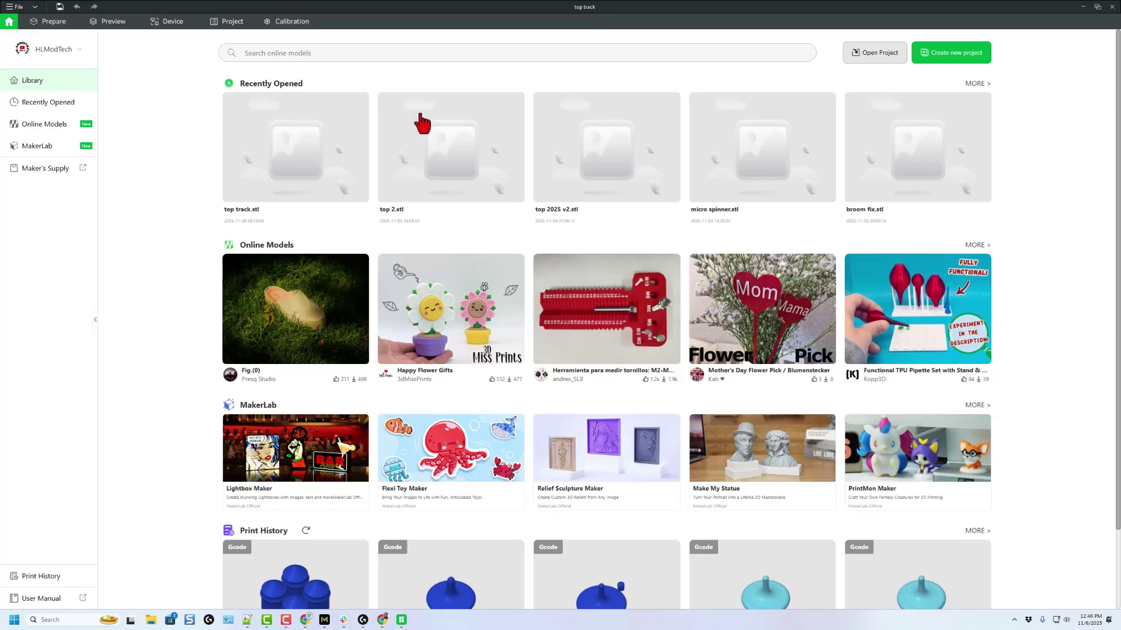
{"action": "left_click", "coordinate": [958, 55]}
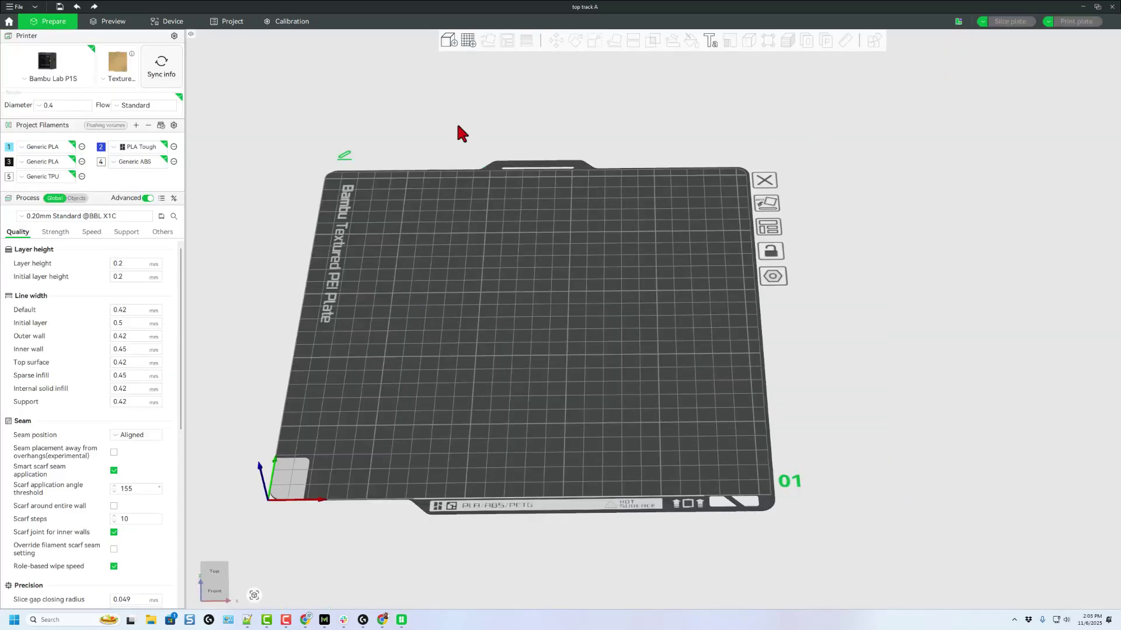
{"action": "left_click", "coordinate": [445, 43]}
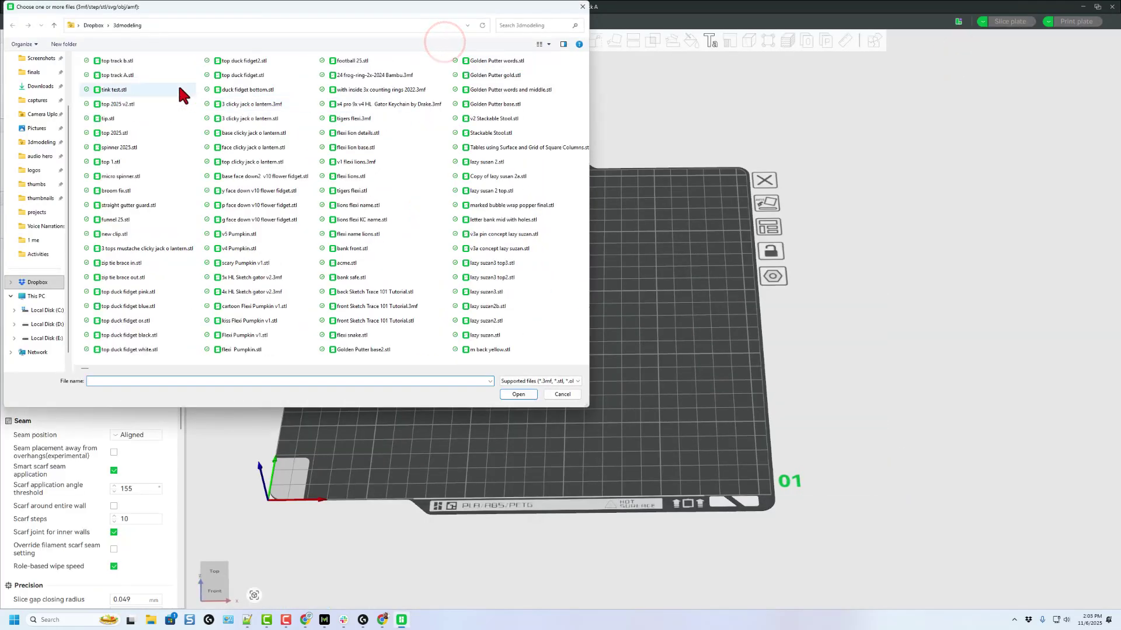
{"action": "double_click", "coordinate": [116, 76]}
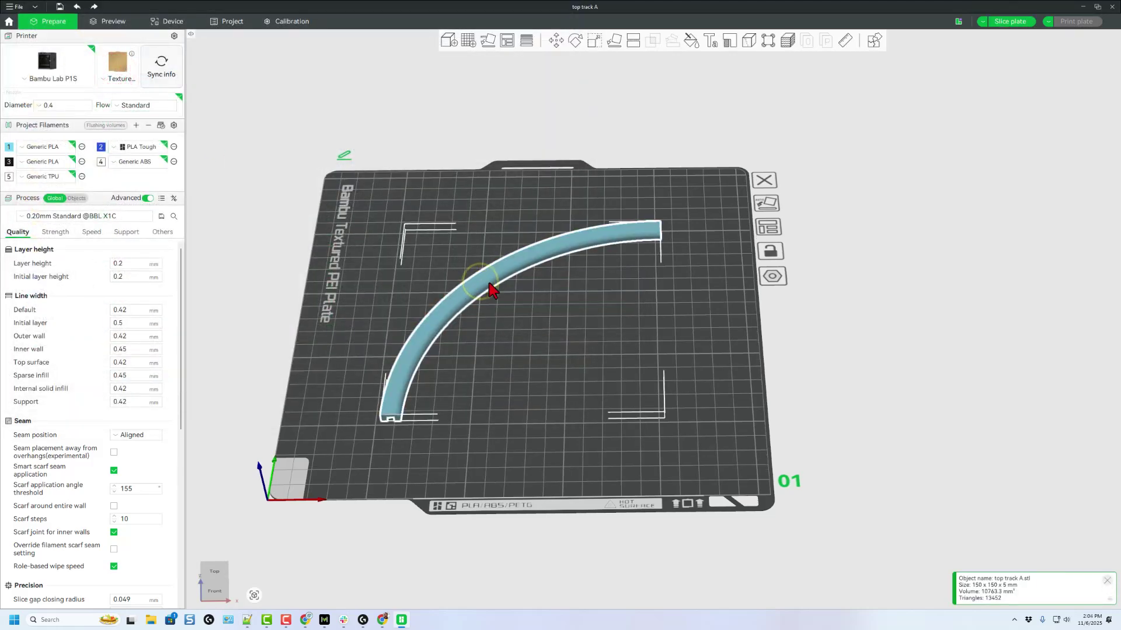
Clone the curved track once on the build plate
{"action": "right_click", "coordinate": [489, 283]}
{"action": "left_click", "coordinate": [511, 298]}
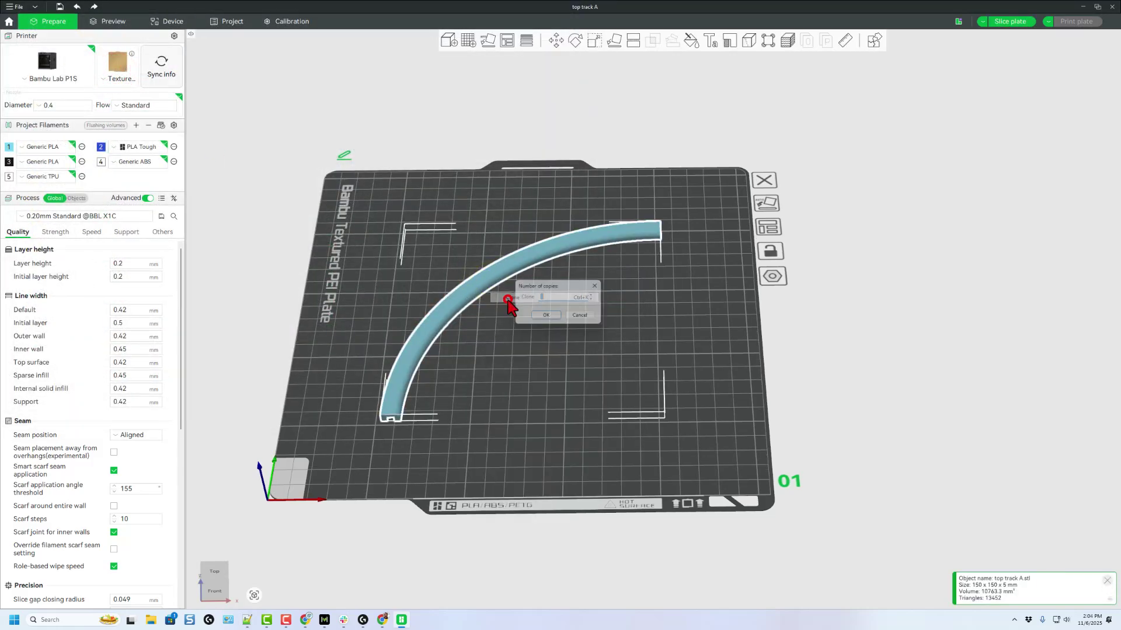
{"action": "left_click", "coordinate": [547, 318]}
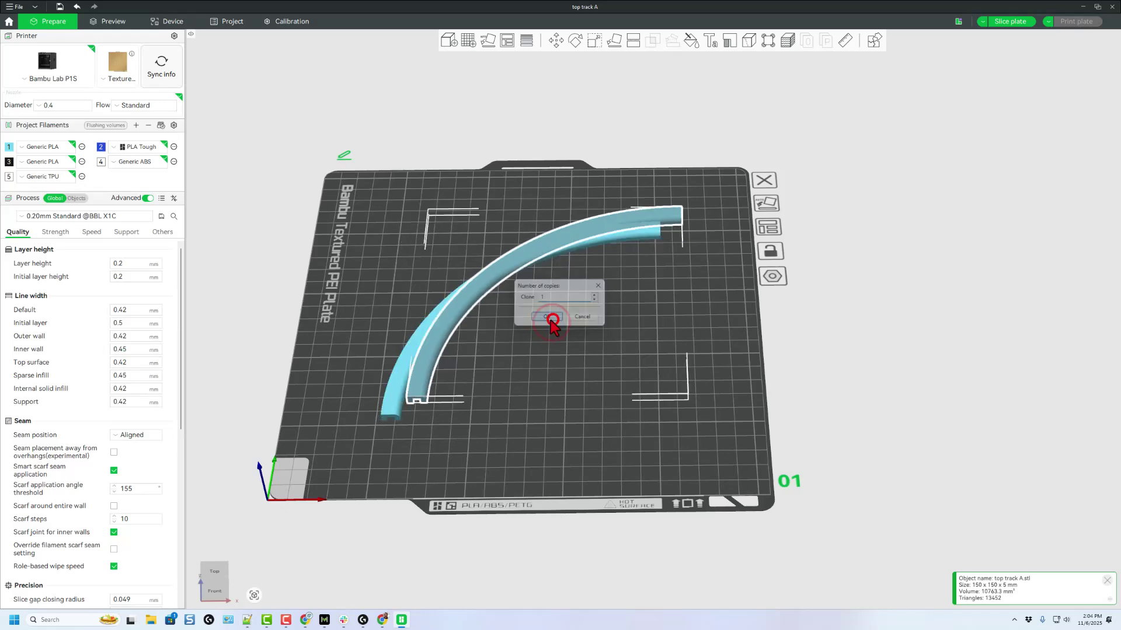
{"action": "left_click_drag", "start_coordinate": [429, 282], "coordinate": [378, 257]}
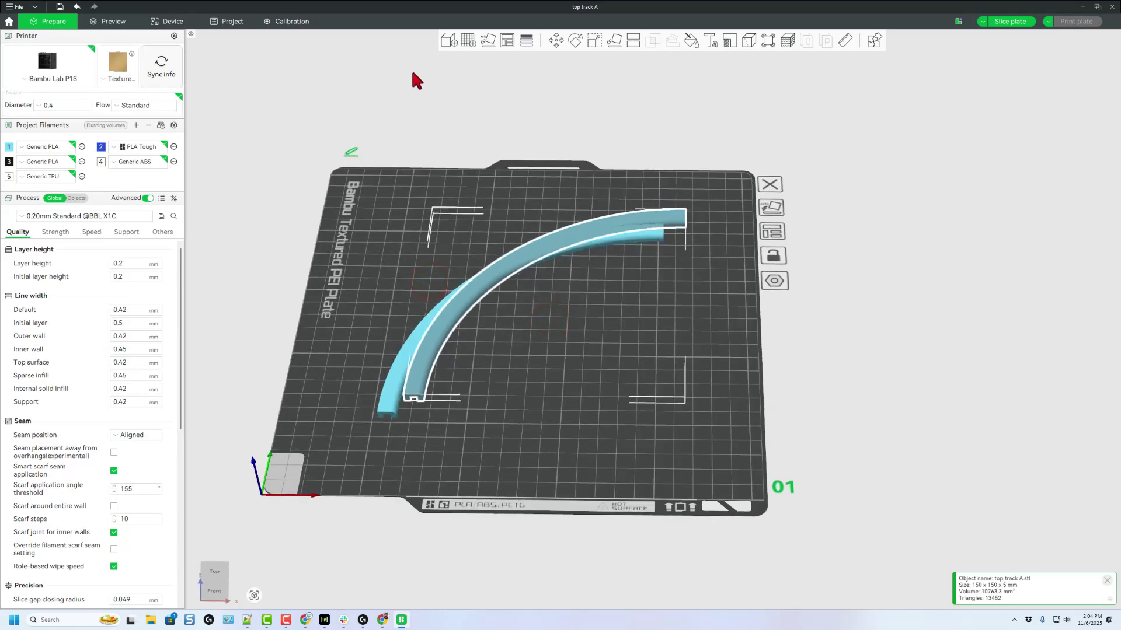
Add the connector file "top track b.stl" to the build plate
{"action": "left_click", "coordinate": [448, 39]}
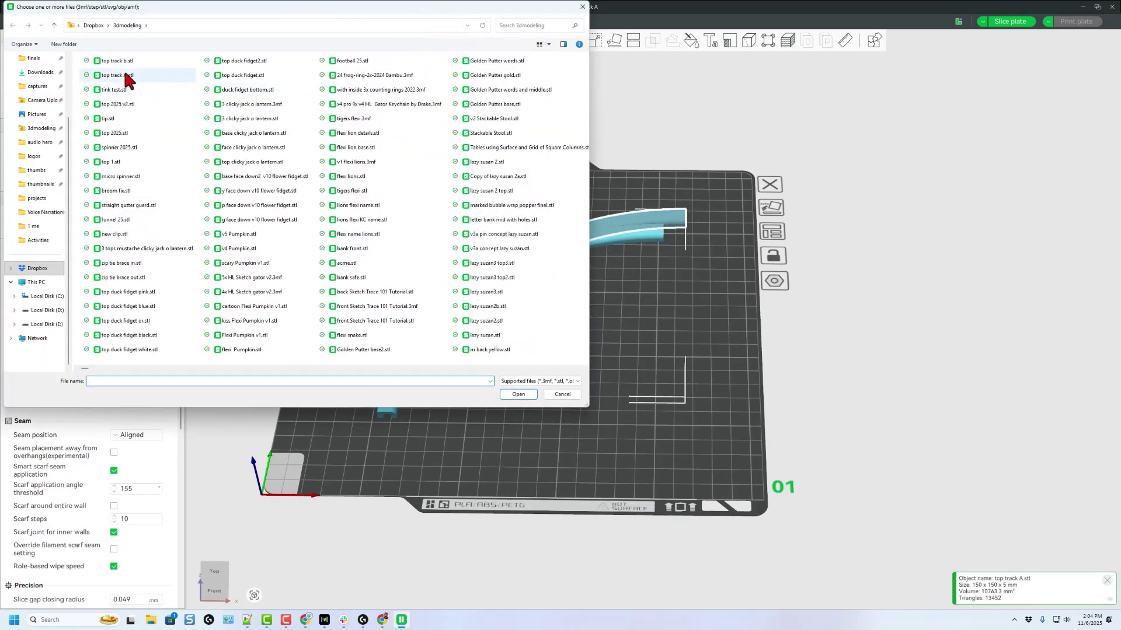
{"action": "double_click", "coordinate": [117, 61]}
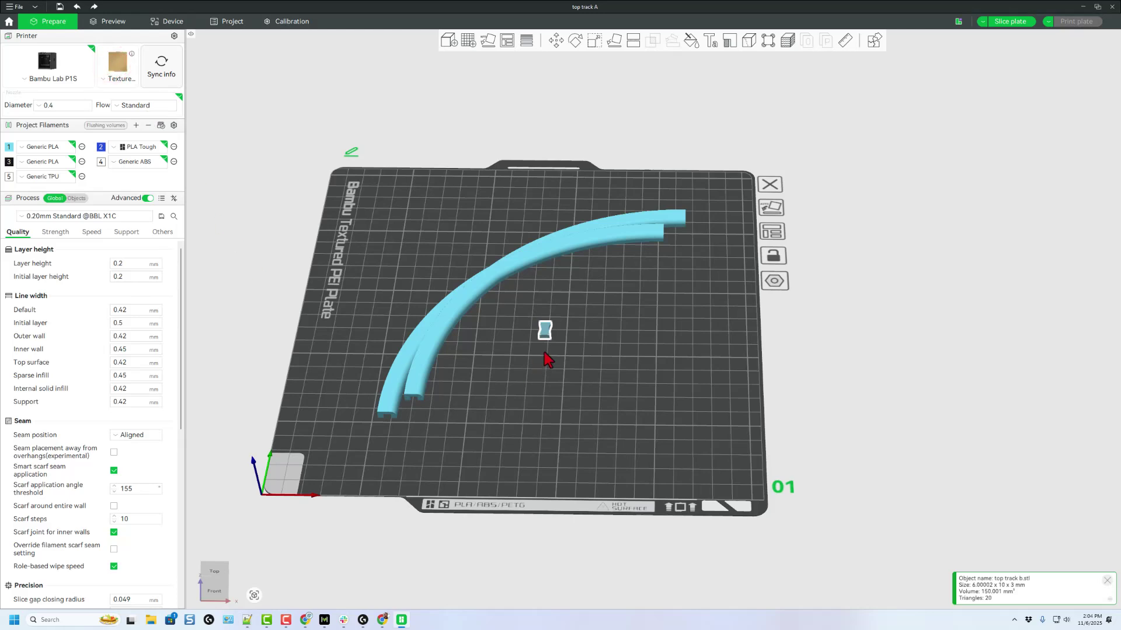
{"action": "scroll", "coordinate": [555, 385], "scroll_direction": "up", "scroll_amount": 2}
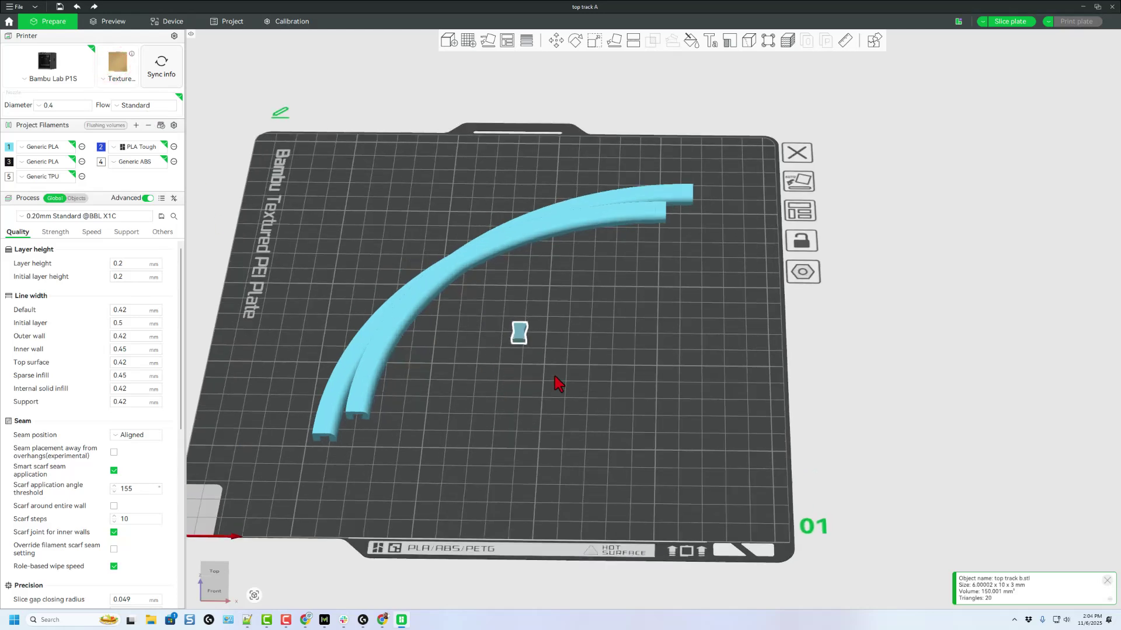
{"action": "scroll", "coordinate": [556, 384], "scroll_direction": "down", "scroll_amount": 3}
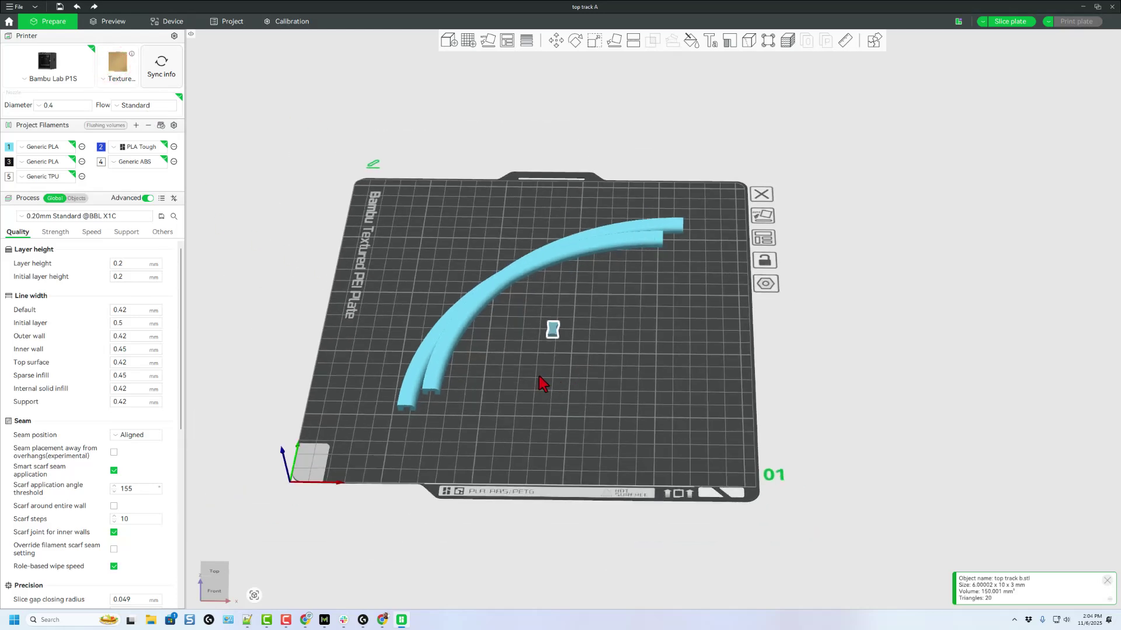
Select all the objects and auto-arrange them on the plate with auto rotation allowed
{"action": "key", "text": "ctrl+a"}
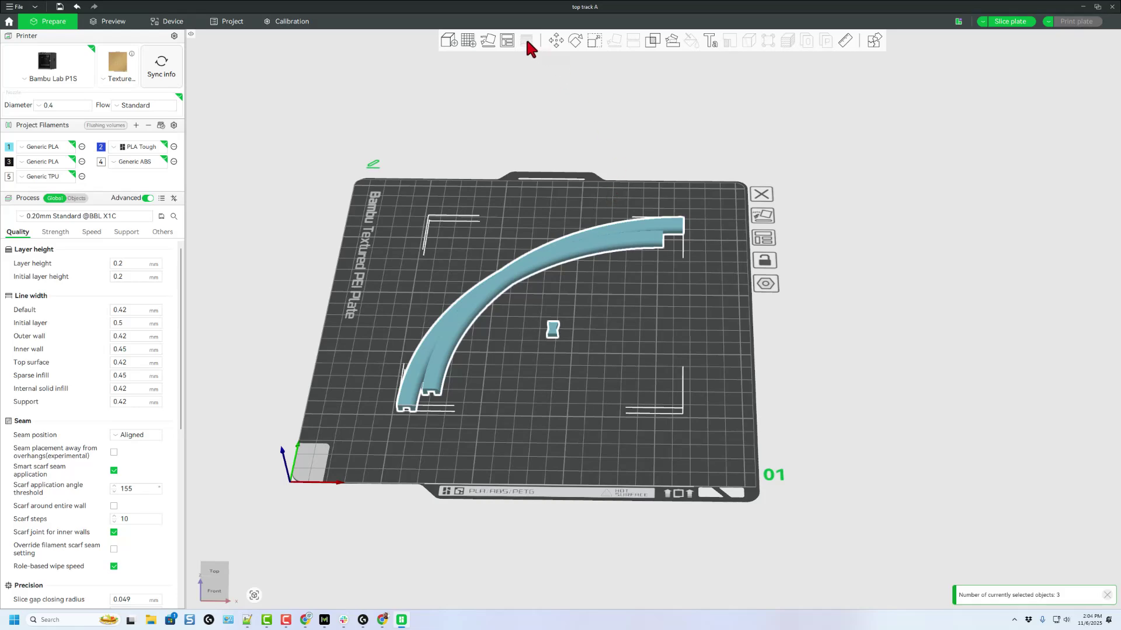
{"action": "right_click", "coordinate": [506, 40]}
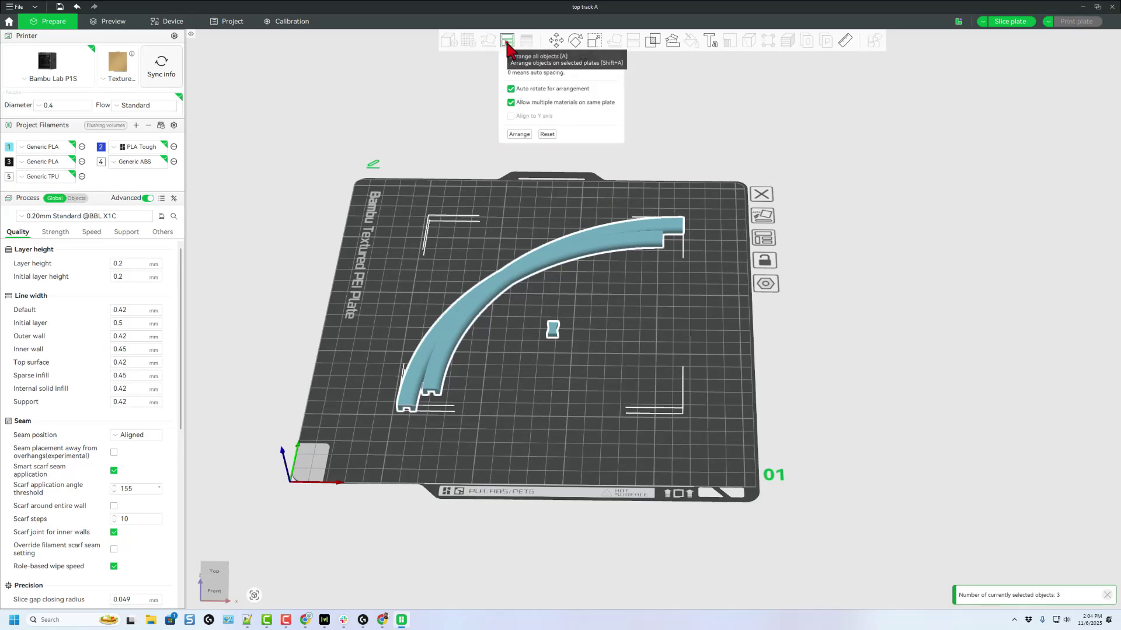
{"action": "left_click", "coordinate": [521, 135]}
{"action": "scroll", "coordinate": [569, 344], "scroll_direction": "up", "scroll_amount": 2}
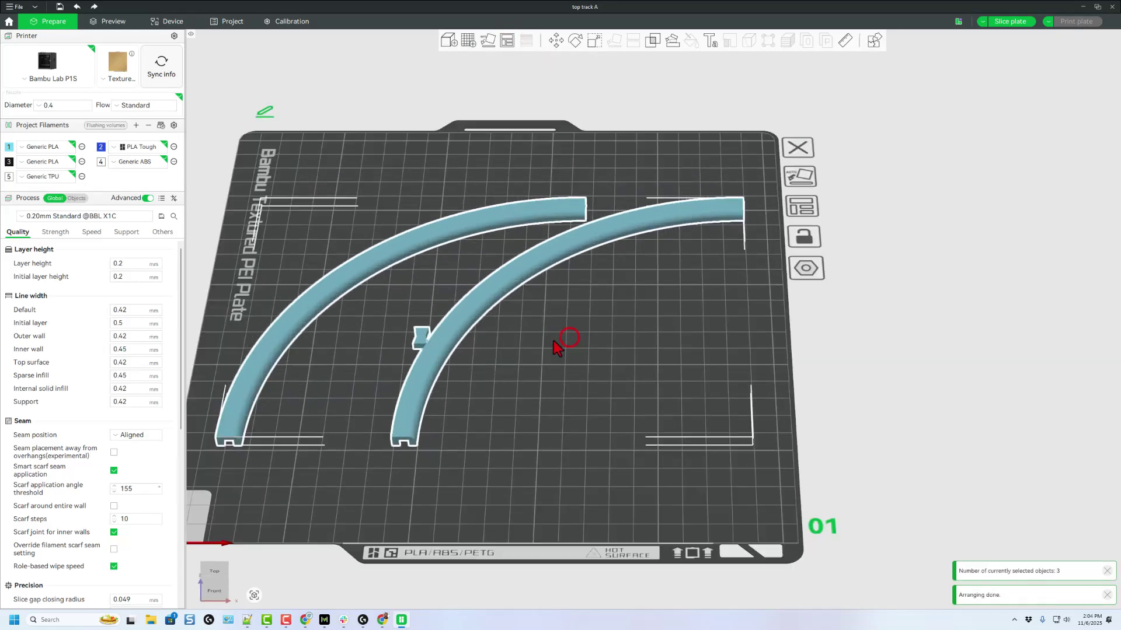
{"action": "scroll", "coordinate": [554, 343], "scroll_direction": "up", "scroll_amount": 2}
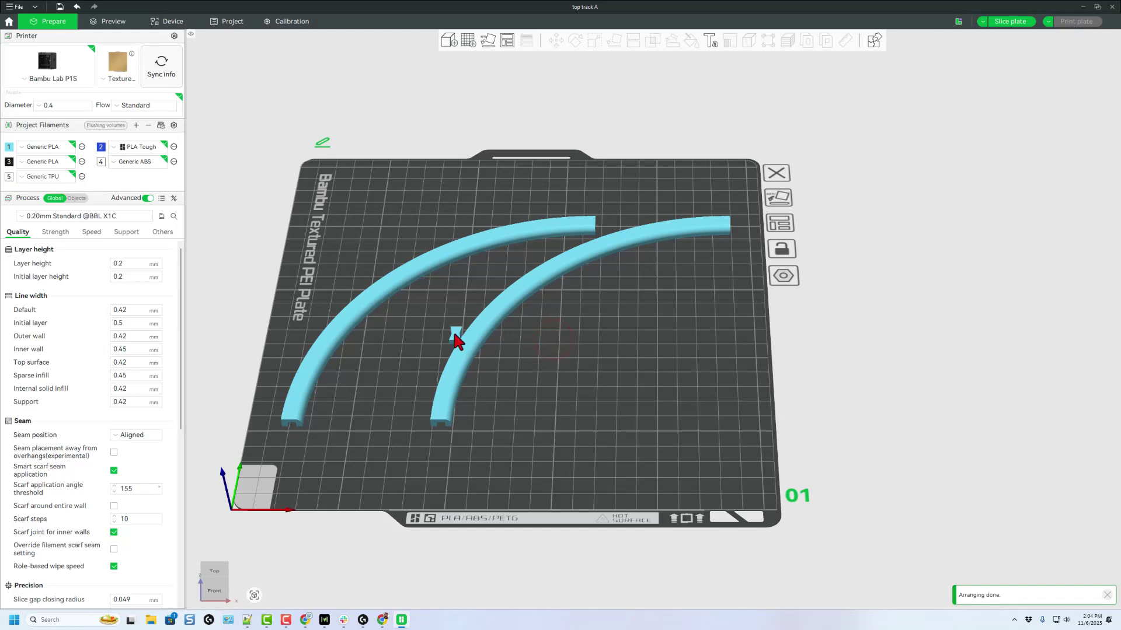
Move the connector slightly away from the neighbouring track and change its filament to 2, Bambu PLA Tough
{"action": "left_click", "coordinate": [453, 335]}
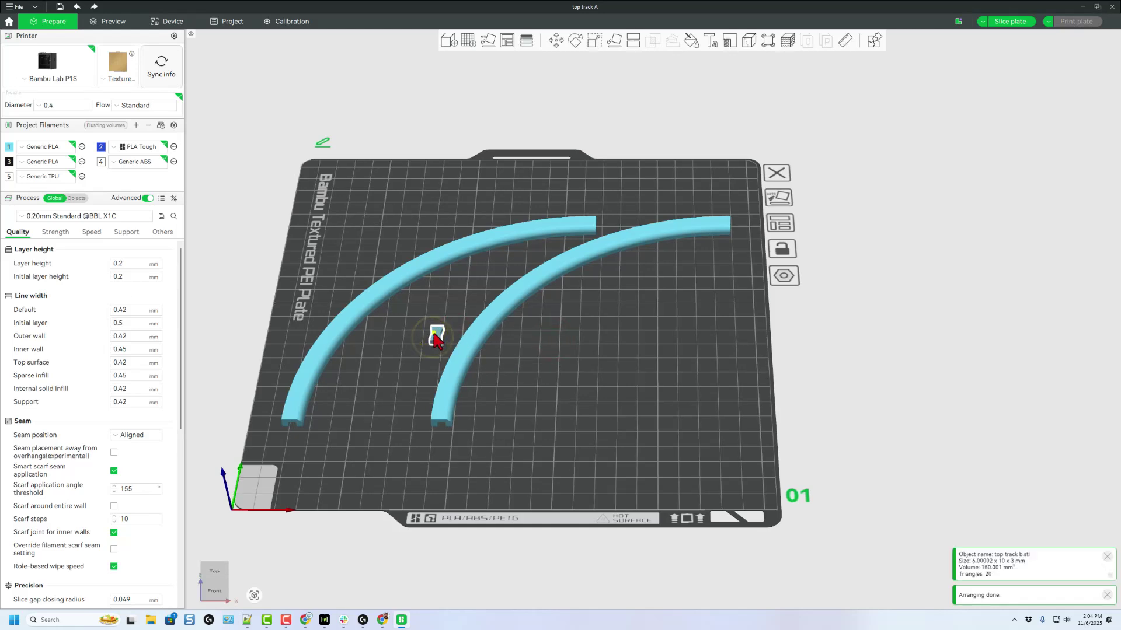
{"action": "right_click", "coordinate": [435, 339]}
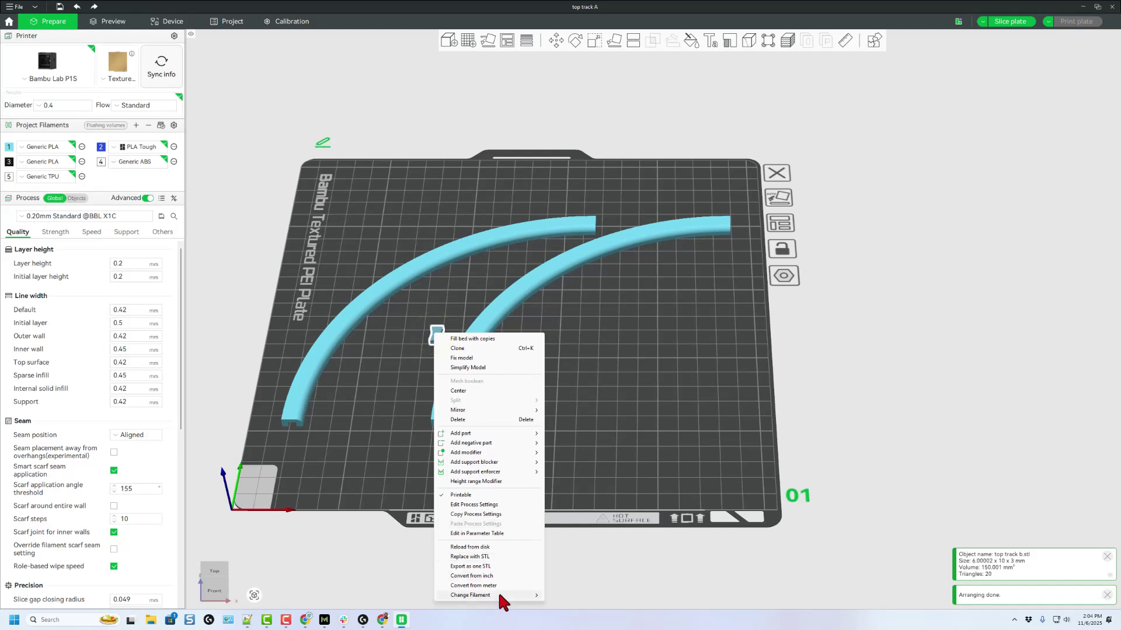
{"action": "mouse_move", "coordinate": [500, 596]}
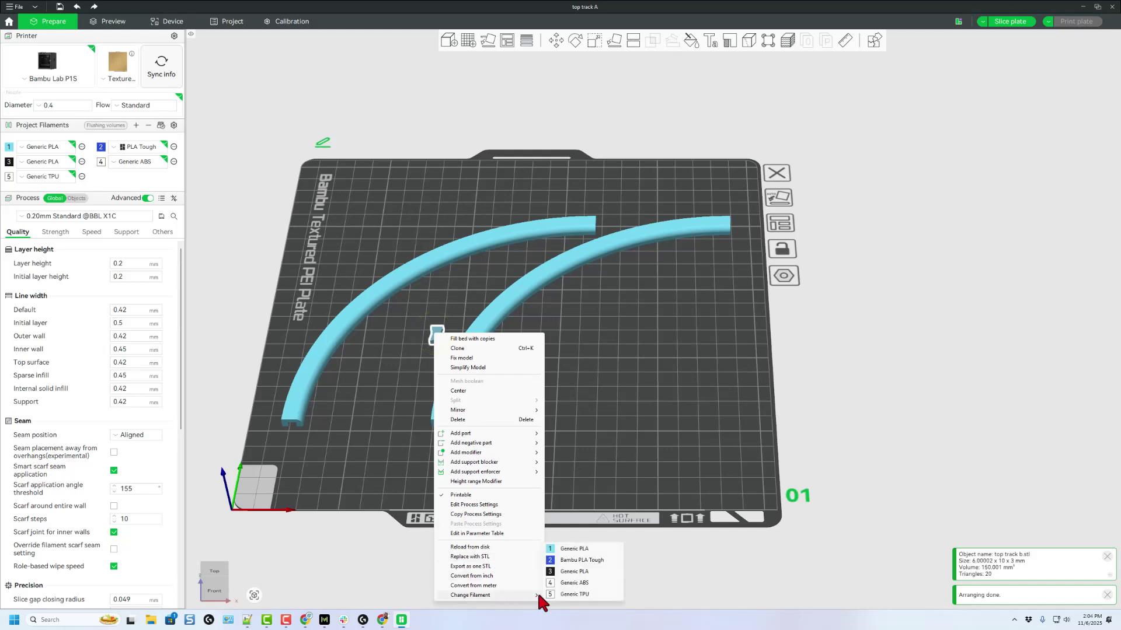
{"action": "left_click", "coordinate": [574, 560]}
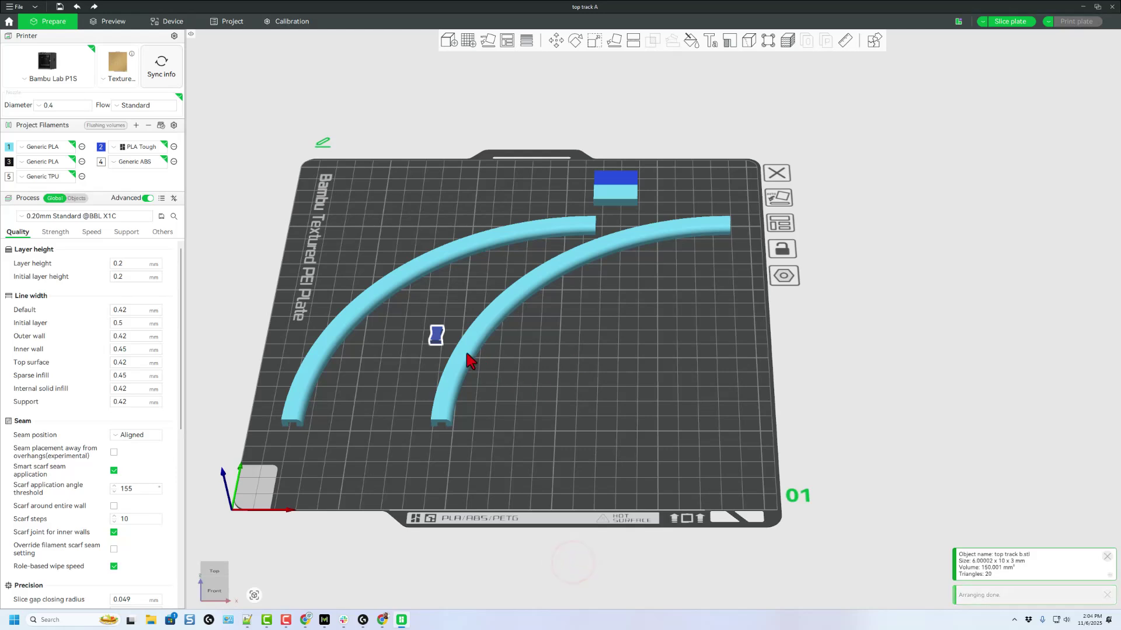
Set the filament of all the objects on the plate to 2, Bambu PLA Tough
{"action": "key", "text": "ctrl+a"}
{"action": "left_click_drag", "start_coordinate": [525, 363], "coordinate": [534, 385]}
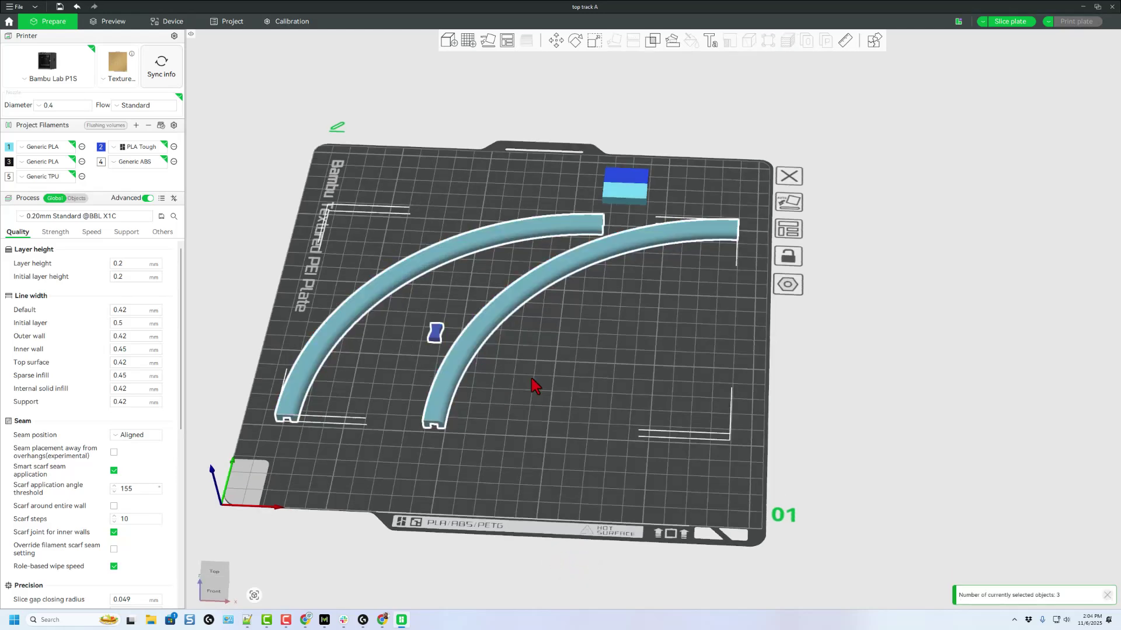
{"action": "right_click", "coordinate": [507, 305]}
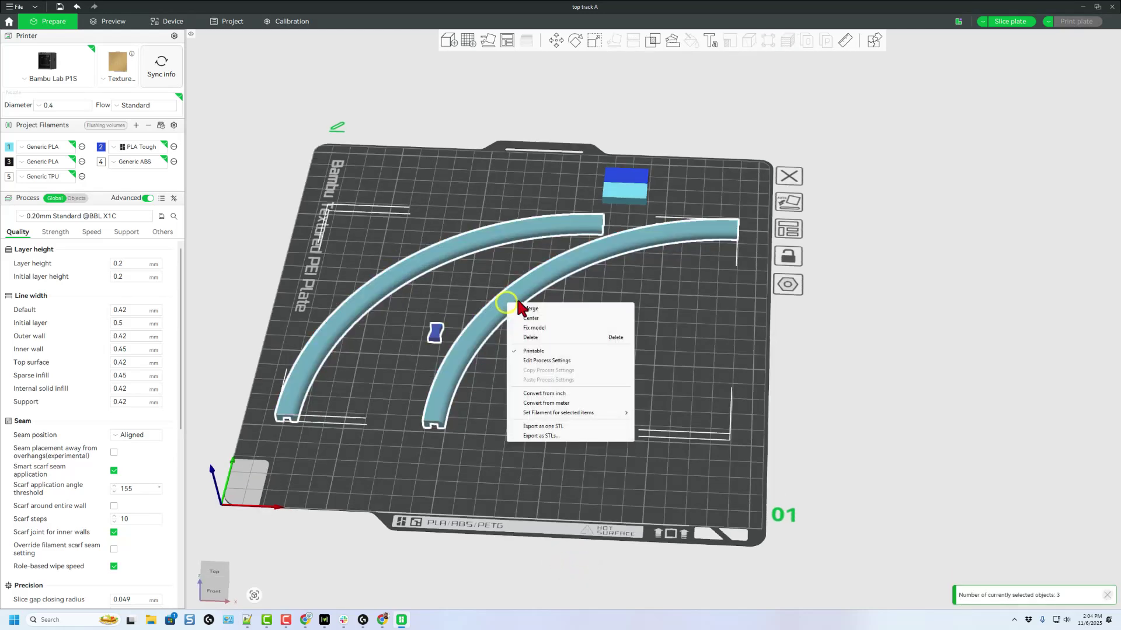
{"action": "left_click", "coordinate": [544, 413]}
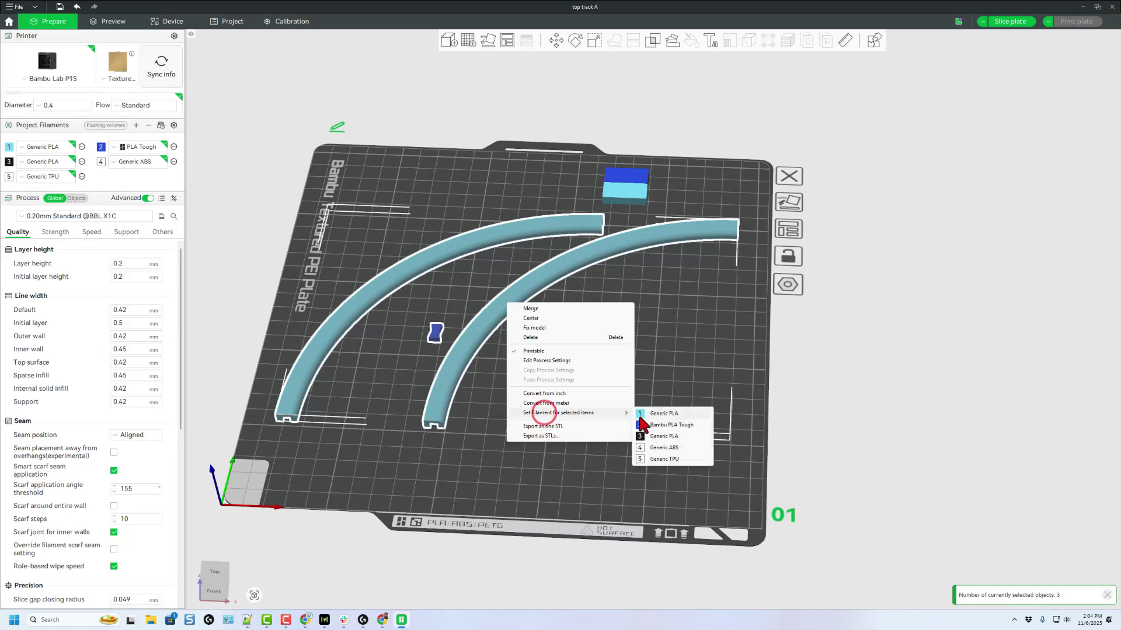
{"action": "left_click", "coordinate": [652, 426]}
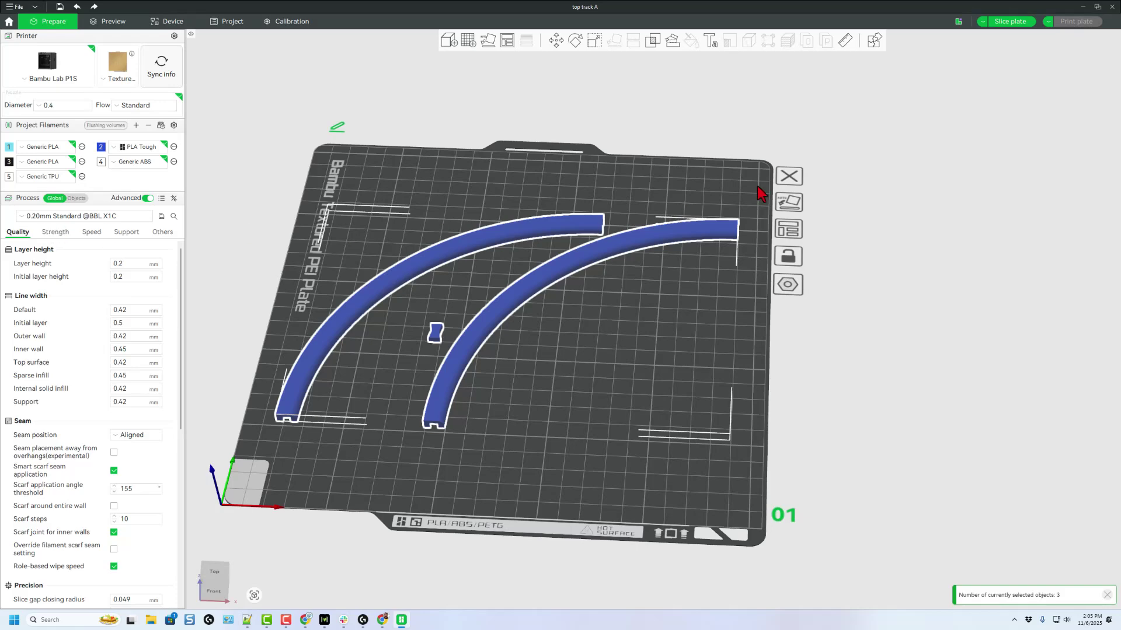
Slice the plate and open the send print job settings
{"action": "left_click", "coordinate": [1012, 22]}
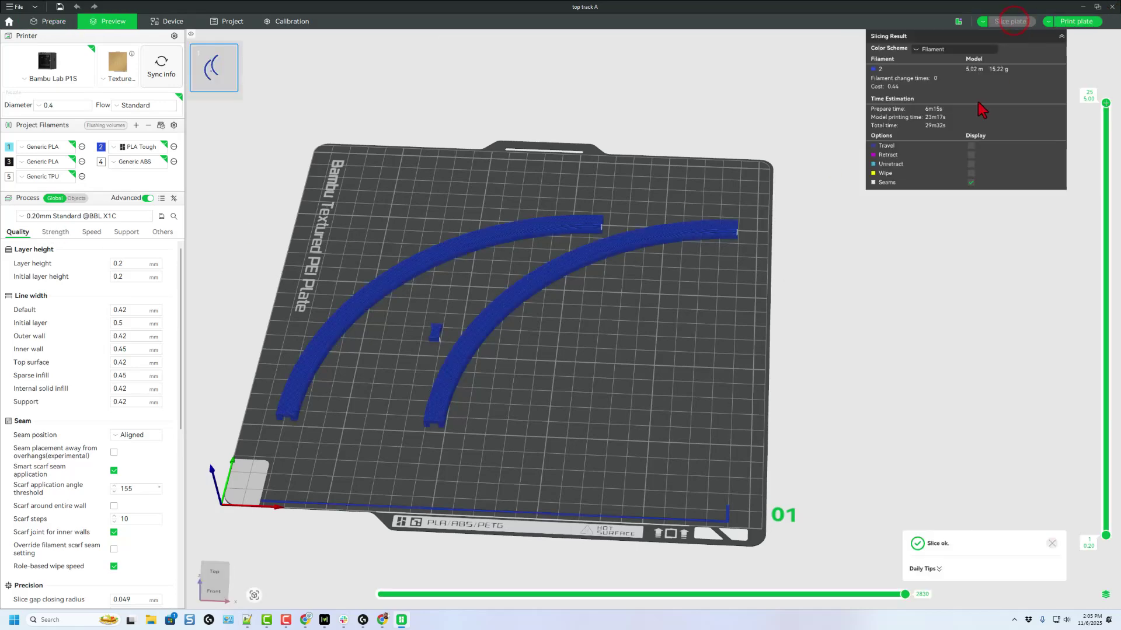
{"action": "left_click_drag", "start_coordinate": [752, 298], "coordinate": [742, 298]}
{"action": "left_click", "coordinate": [1068, 22]}
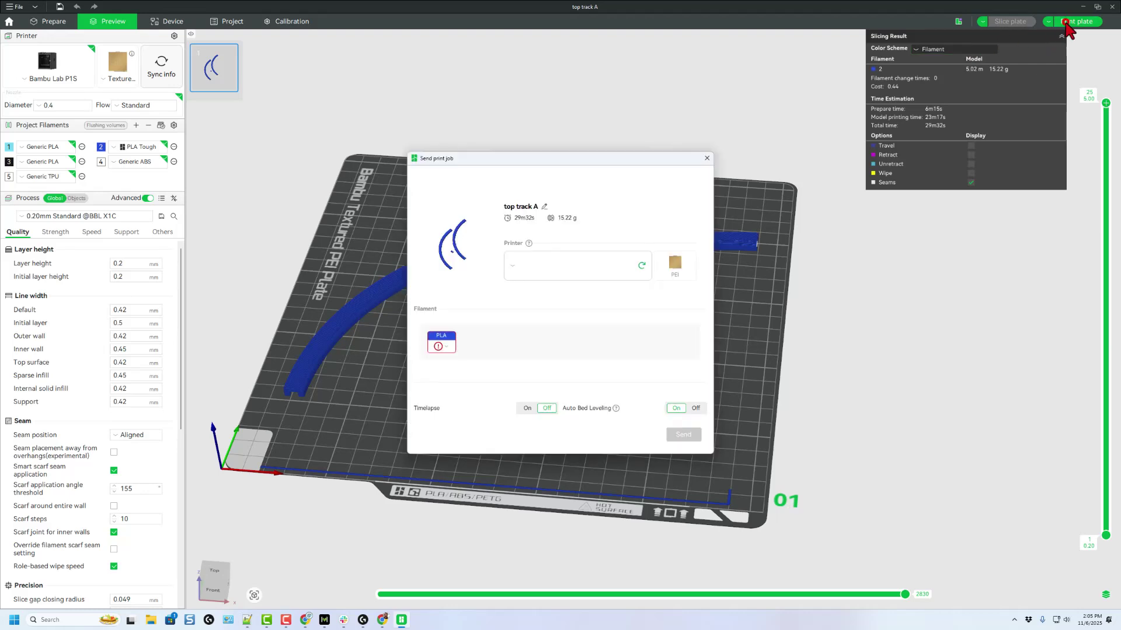